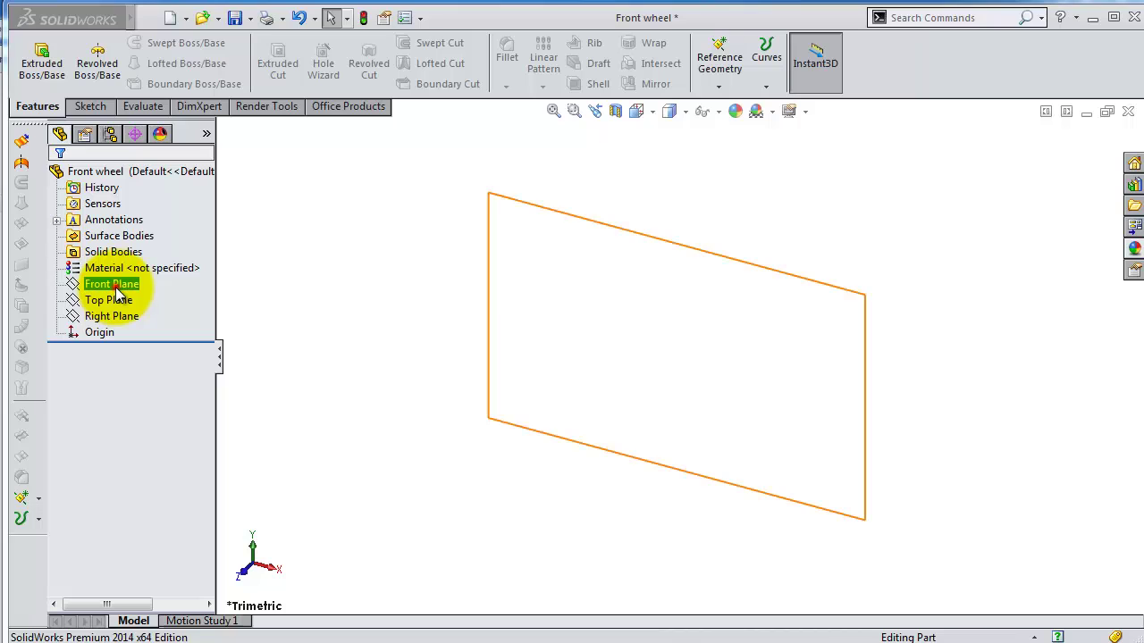
Sketch a circle at the origin on the Front Plane and dimension it 10 mm in diameter.
{"action": "left_click", "coordinate": [114, 288]}
{"action": "left_click", "coordinate": [92, 263]}
{"action": "left_click", "coordinate": [156, 42]}
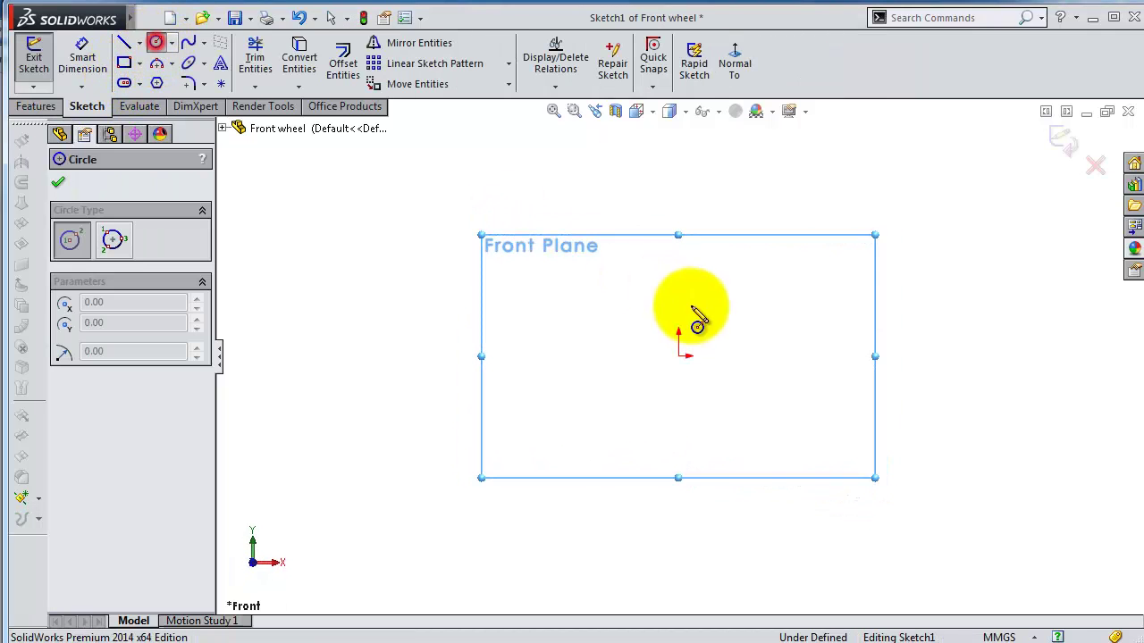
{"action": "left_click", "coordinate": [679, 356]}
{"action": "left_click", "coordinate": [633, 319]}
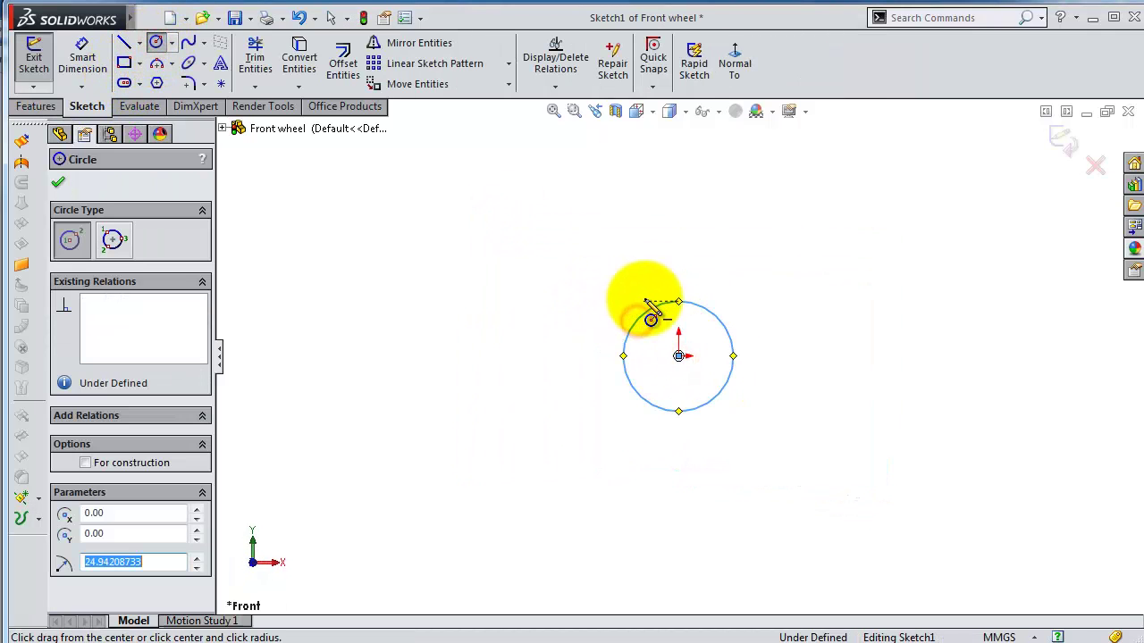
{"action": "left_click", "coordinate": [83, 55]}
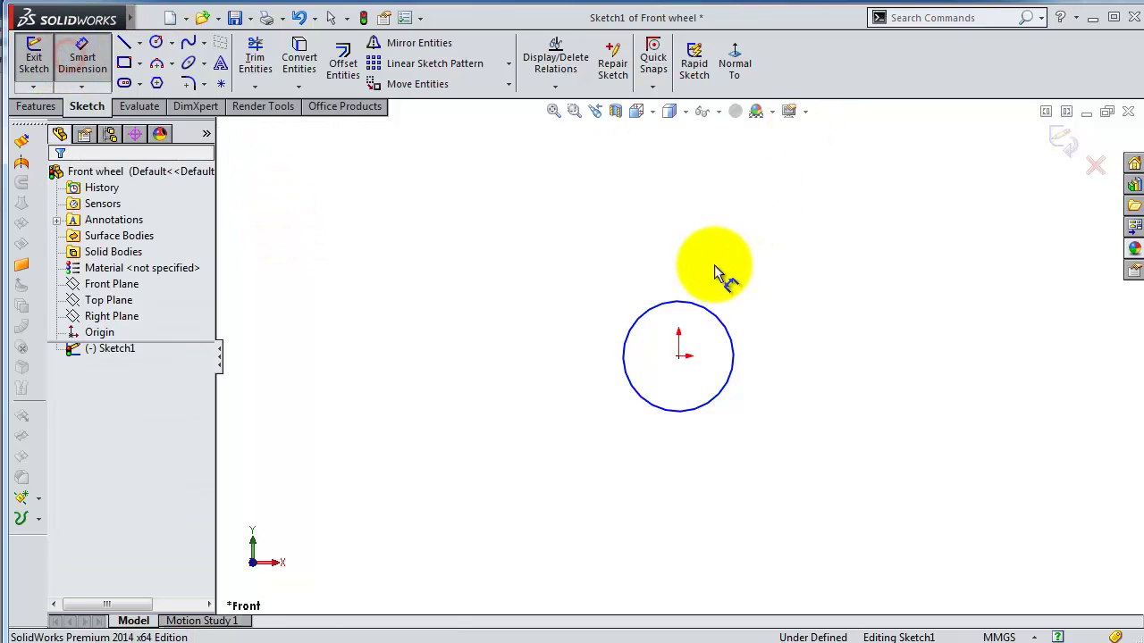
{"action": "left_click", "coordinate": [699, 303]}
{"action": "left_click", "coordinate": [697, 301]}
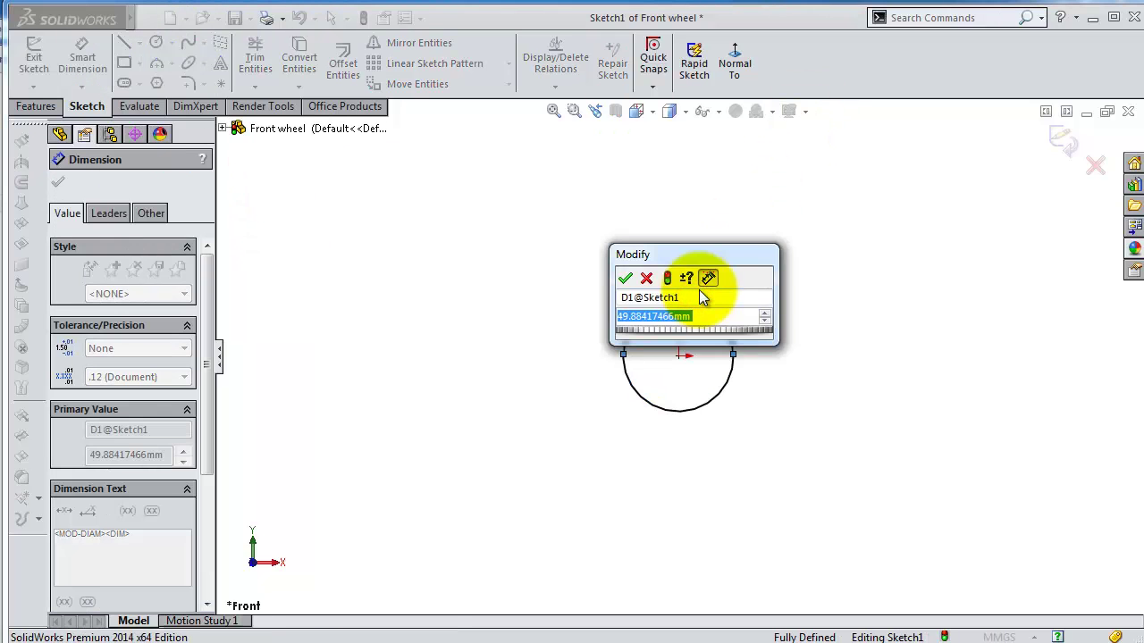
{"action": "type", "text": "10"}
{"action": "key", "text": "Return"}
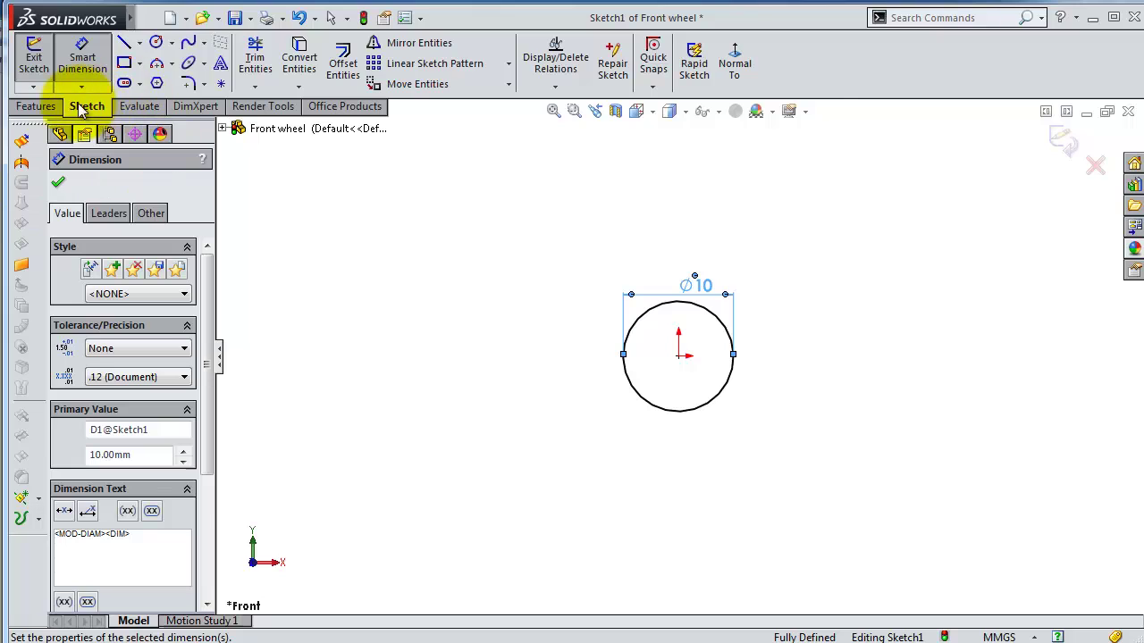
Extrude the circle 4 mm into a solid cylinder.
{"action": "left_click", "coordinate": [36, 106]}
{"action": "left_click", "coordinate": [32, 63]}
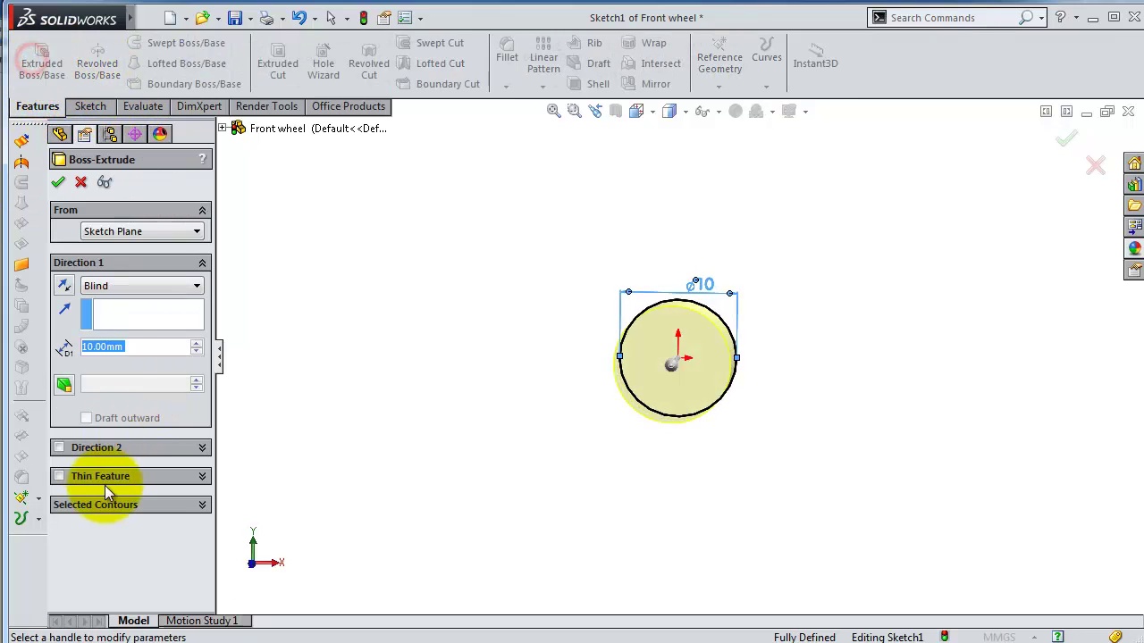
{"action": "type", "text": "4"}
{"action": "key", "text": "Return"}
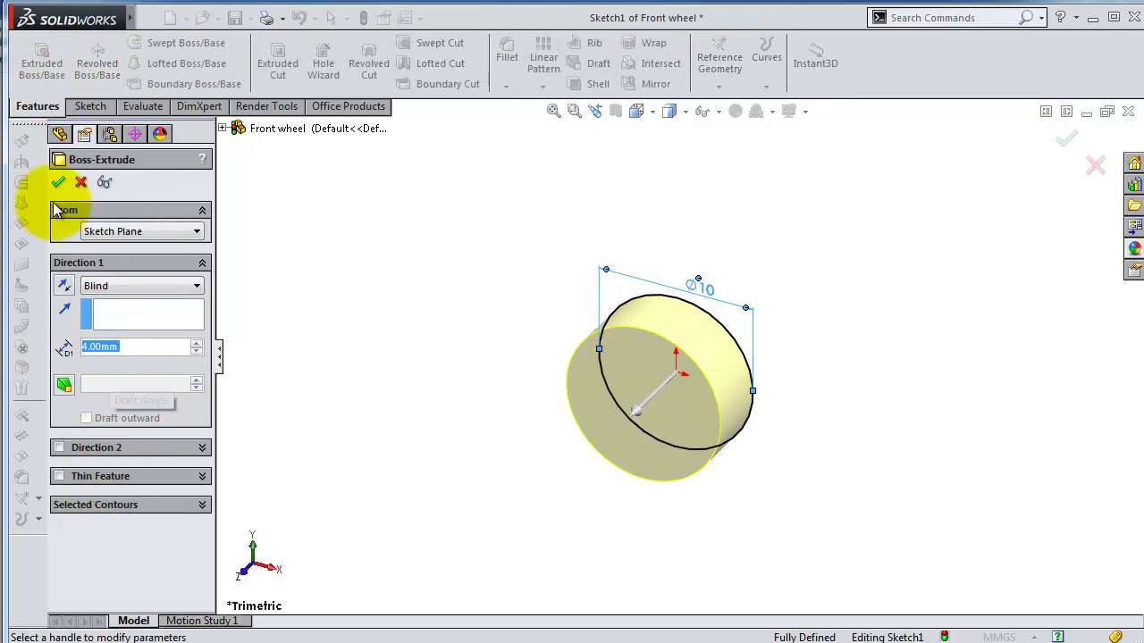
{"action": "left_click", "coordinate": [58, 182]}
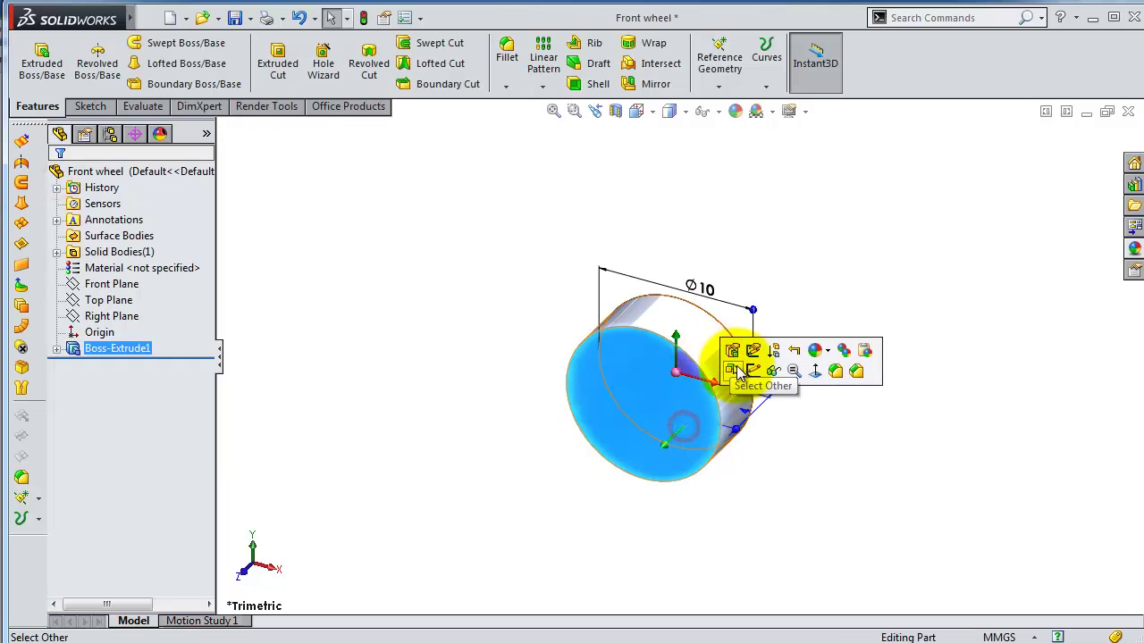
Sketch a centred circle on the cylinder's front face, dimensioned 1.5 mm in diameter.
{"action": "left_click", "coordinate": [753, 370]}
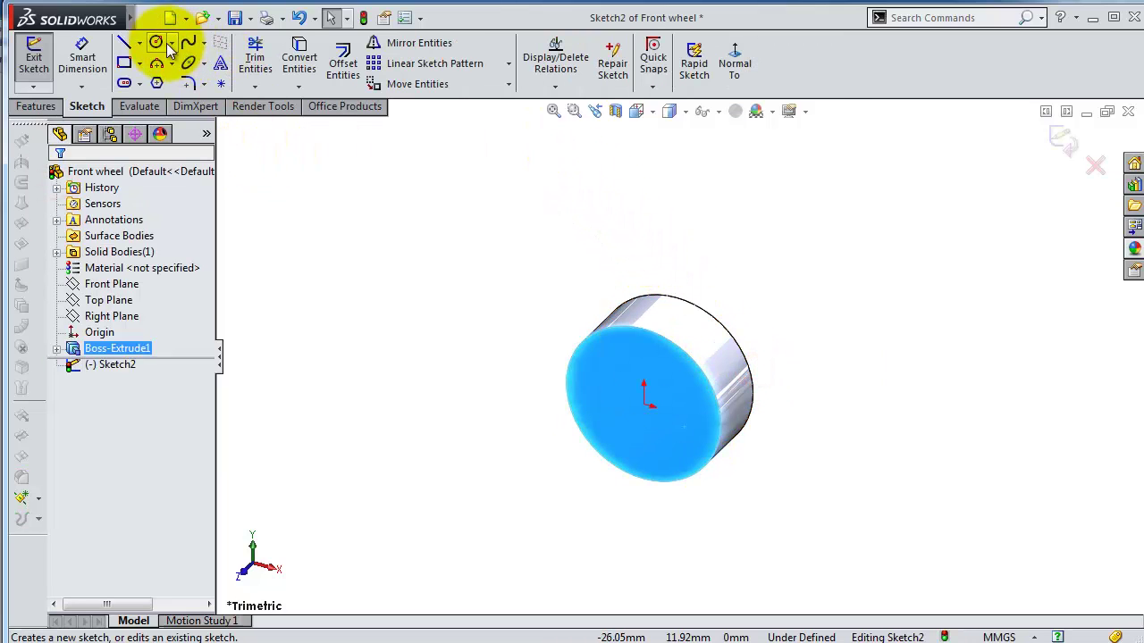
{"action": "left_click", "coordinate": [156, 42]}
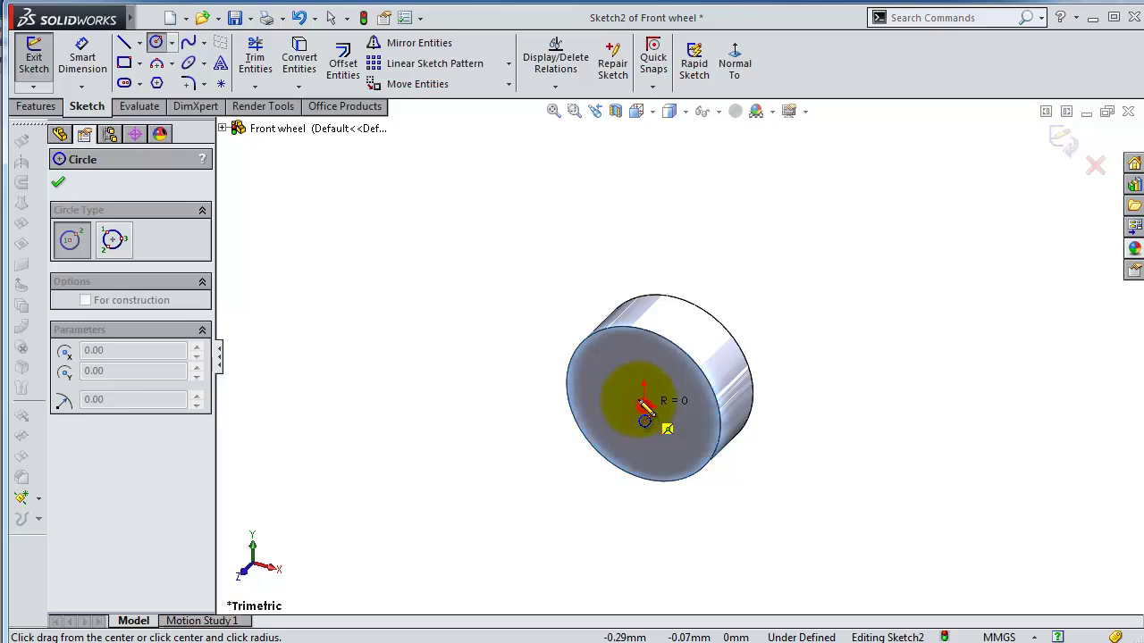
{"action": "left_click", "coordinate": [64, 53]}
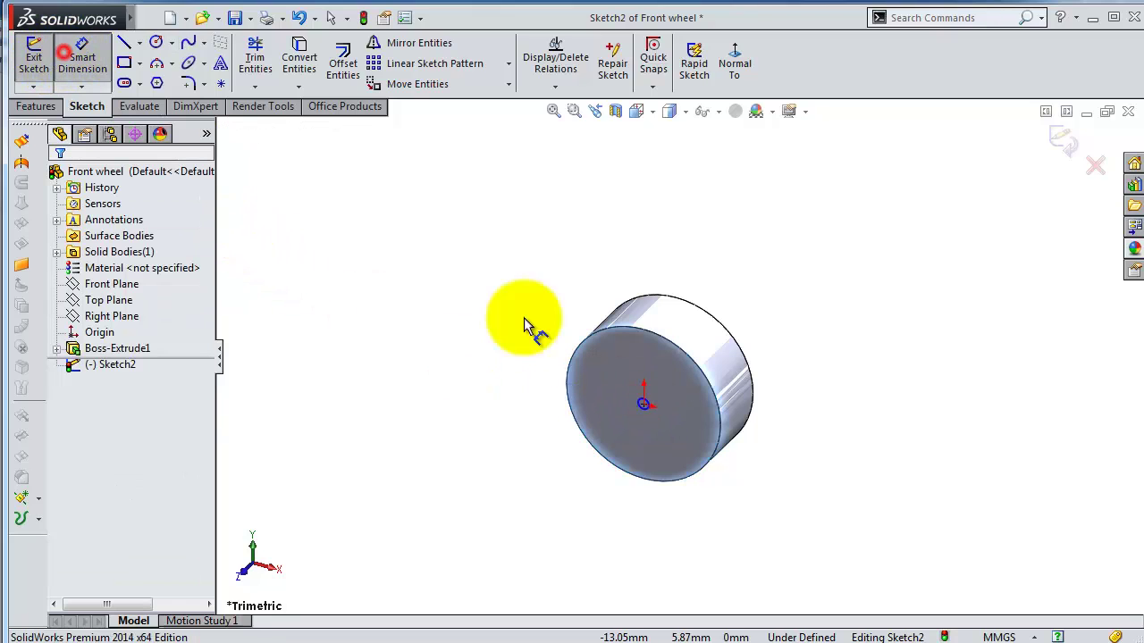
{"action": "left_click", "coordinate": [642, 408]}
{"action": "left_click", "coordinate": [867, 319]}
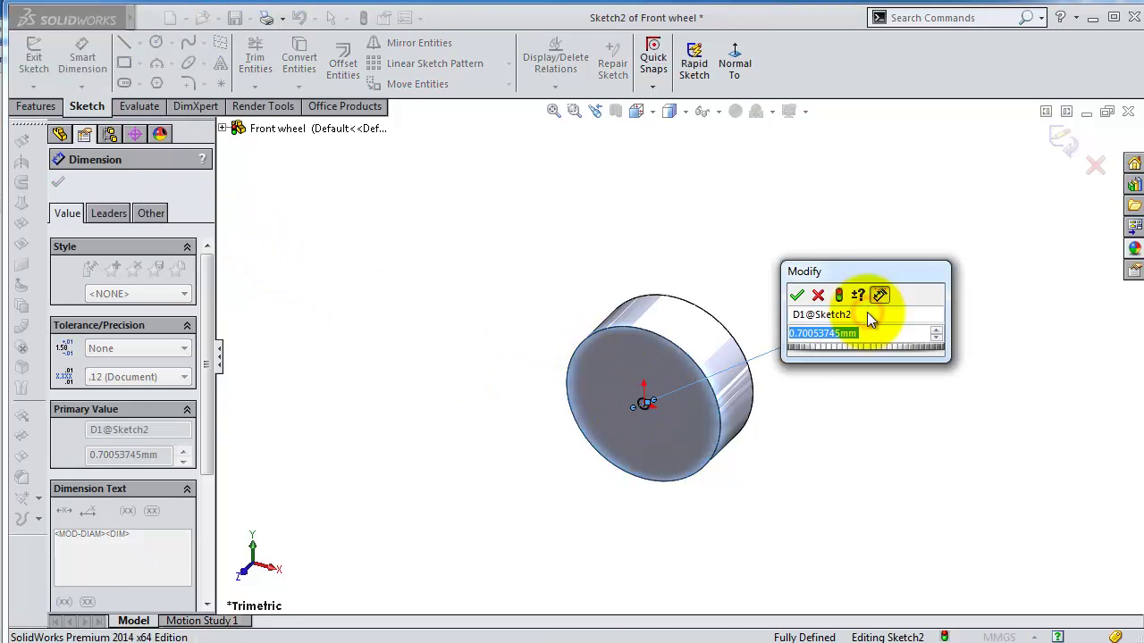
{"action": "type", "text": "1.5"}
{"action": "key", "text": "Return"}
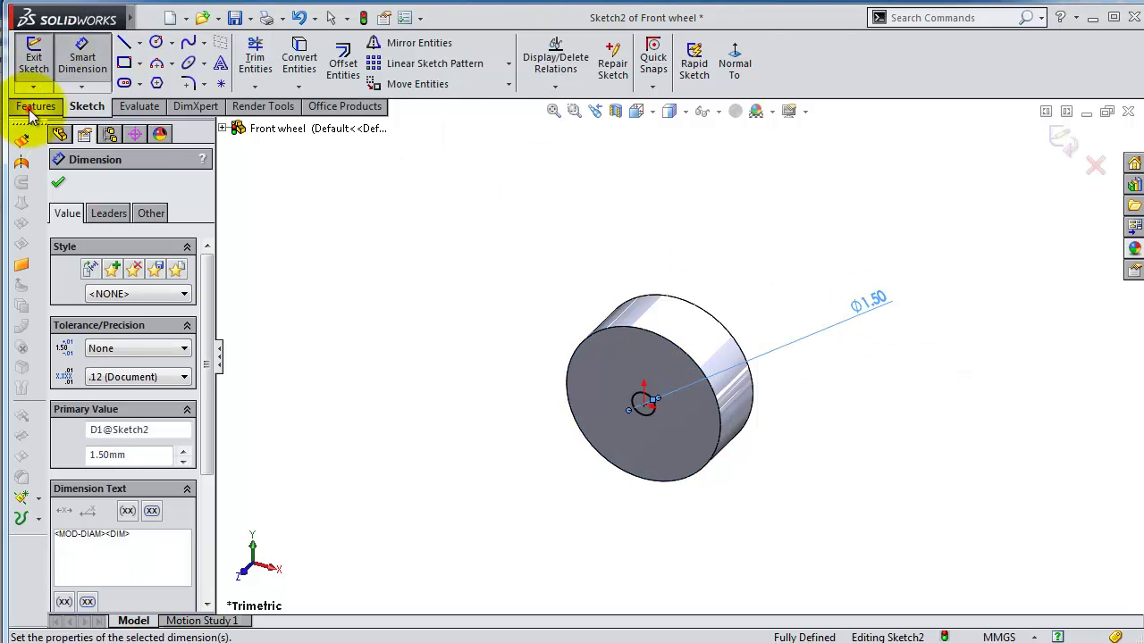
Extrude the small circle 1.5 mm outward to form the stub.
{"action": "left_click", "coordinate": [36, 106]}
{"action": "left_click", "coordinate": [42, 64]}
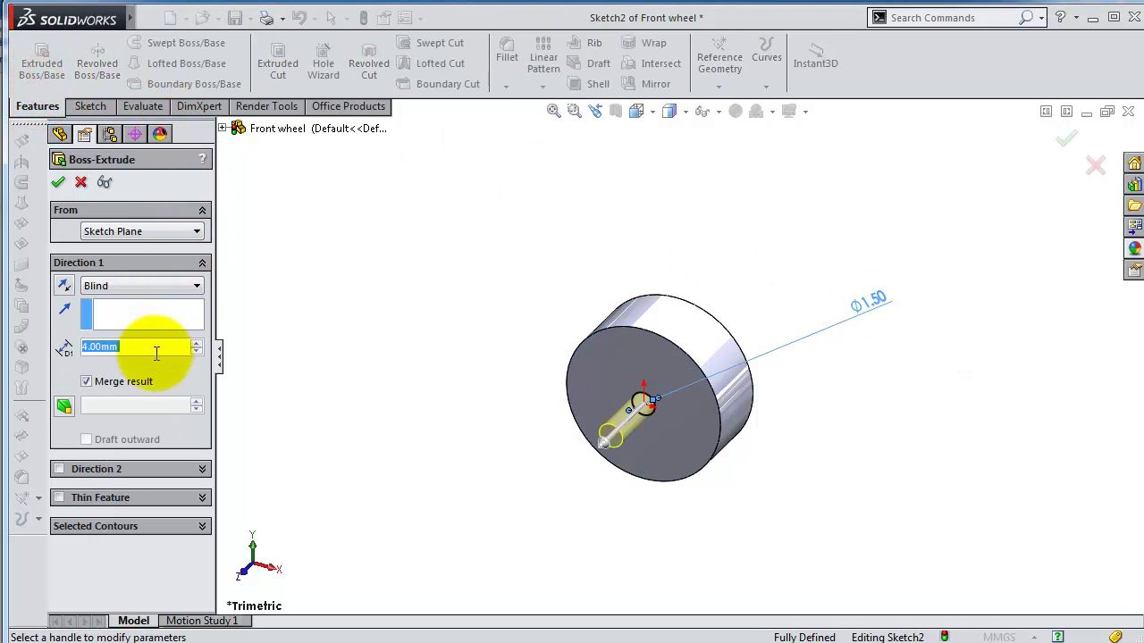
{"action": "type", "text": "1.5"}
{"action": "key", "text": "Return"}
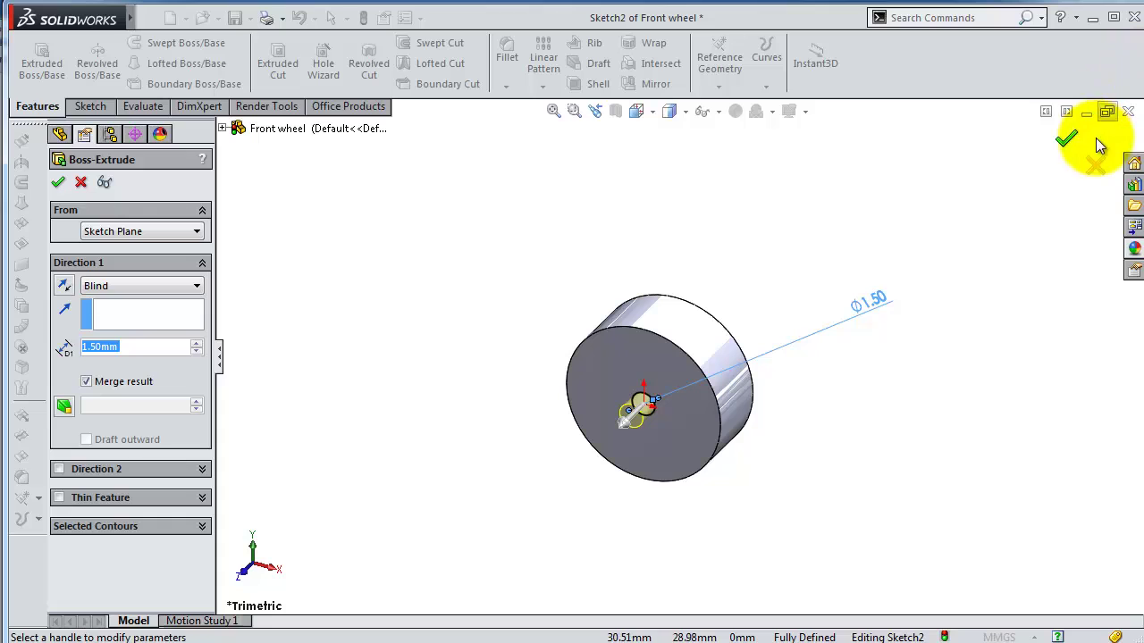
{"action": "left_click", "coordinate": [1066, 139]}
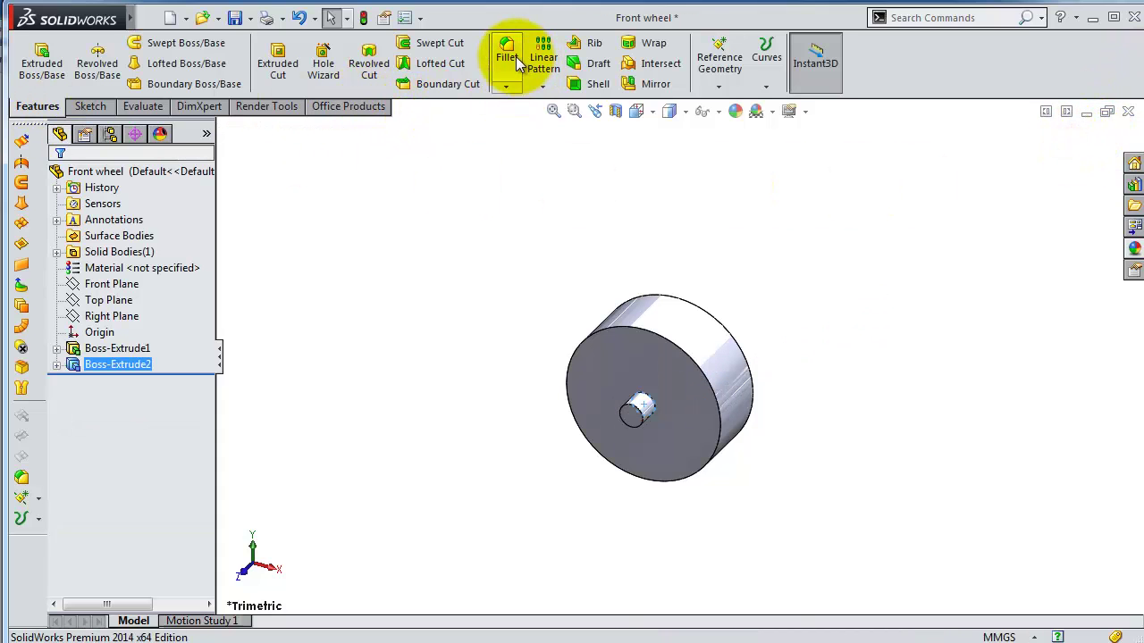
Fillet the wheel's front and back circular edges with a 0.25 mm radius.
{"action": "left_click", "coordinate": [514, 57]}
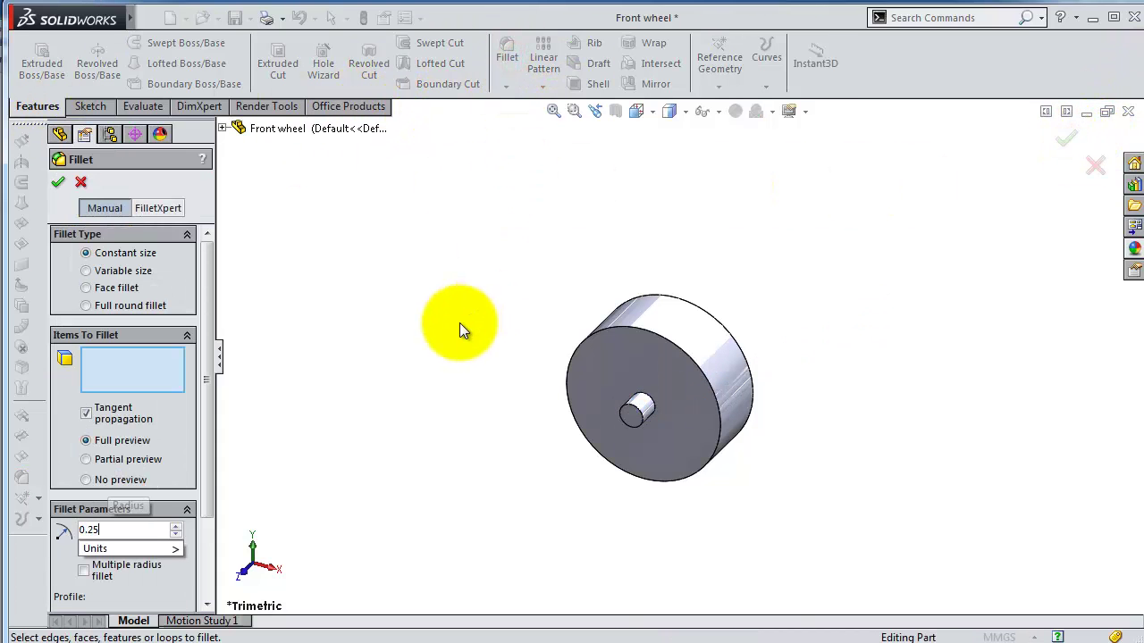
{"action": "left_click", "coordinate": [657, 329]}
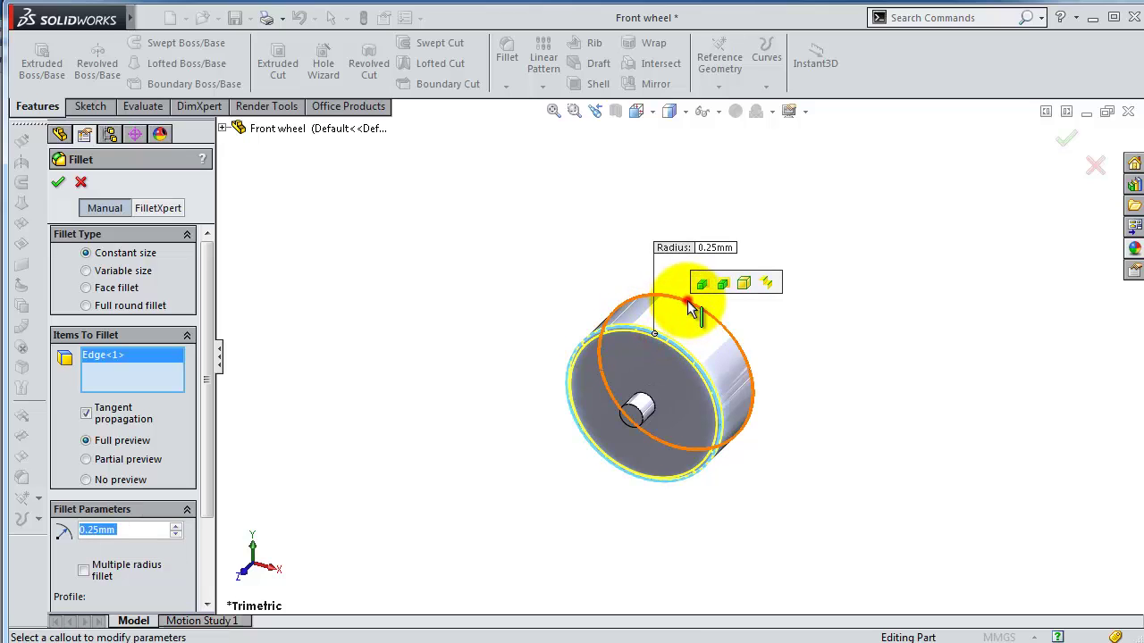
{"action": "left_click", "coordinate": [688, 302]}
{"action": "left_click", "coordinate": [1059, 143]}
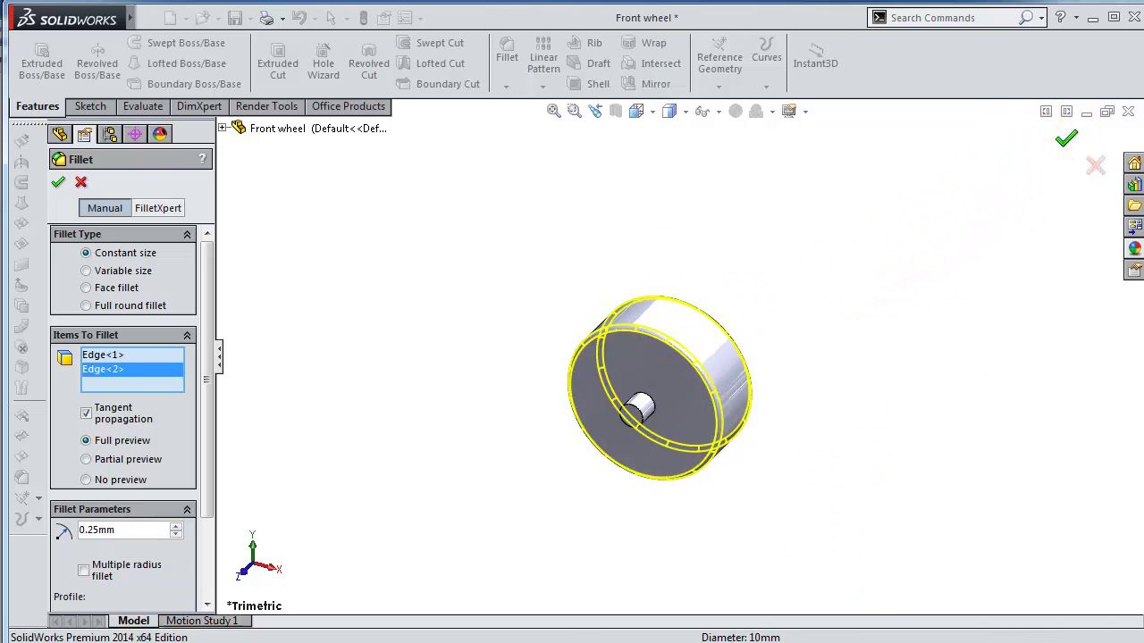
Apply the tire tread appearance to the wheel and view it face-on.
{"action": "left_click", "coordinate": [1132, 252]}
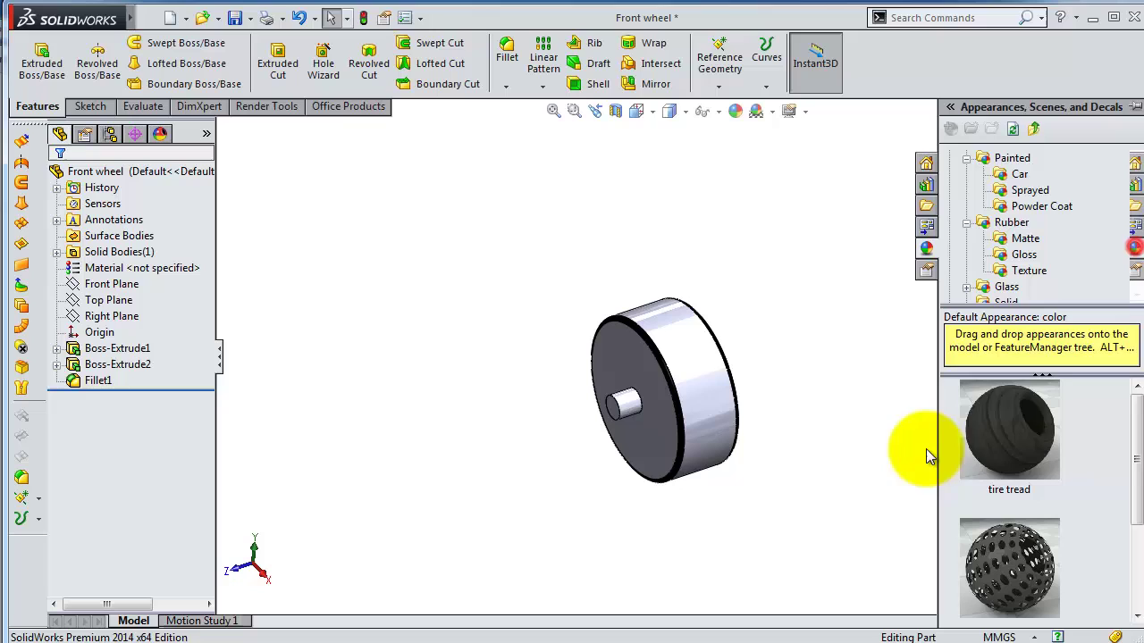
{"action": "double_click", "coordinate": [1001, 434]}
{"action": "middle_click_drag", "start_coordinate": [723, 365], "coordinate": [751, 338]}
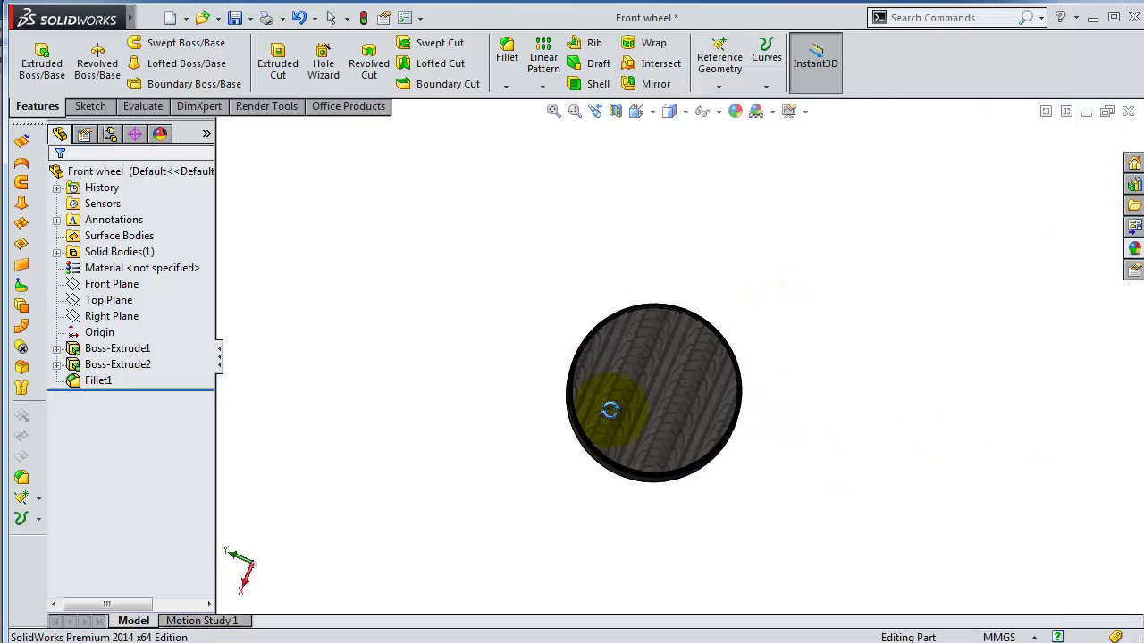
{"action": "middle_click_drag", "start_coordinate": [751, 339], "coordinate": [670, 409]}
{"action": "left_click", "coordinate": [706, 375]}
Sketch a 7.5 mm diameter circle at the origin on the wheel face, viewed normal-to.
{"action": "left_click", "coordinate": [749, 347]}
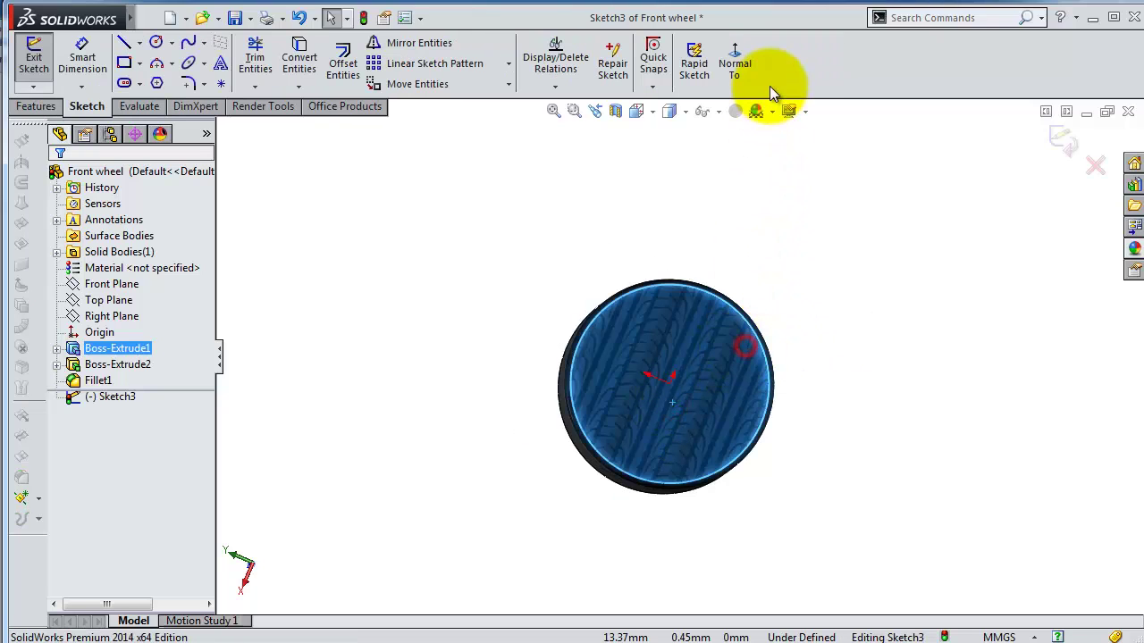
{"action": "left_click", "coordinate": [735, 62]}
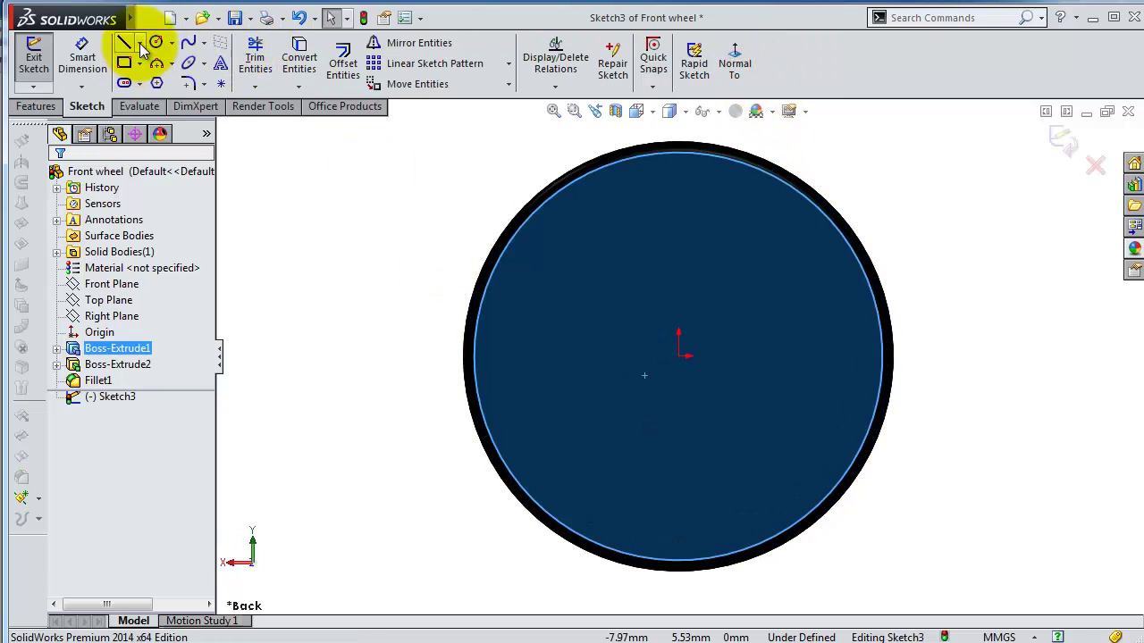
{"action": "left_click", "coordinate": [157, 45]}
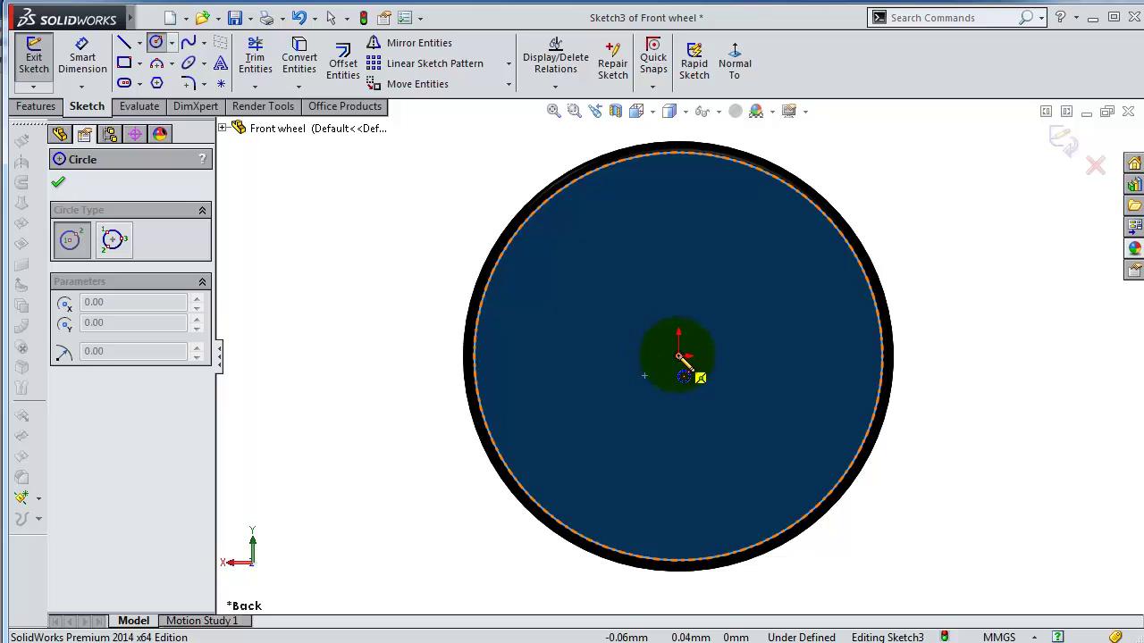
{"action": "left_click", "coordinate": [680, 357]}
{"action": "left_click", "coordinate": [595, 223]}
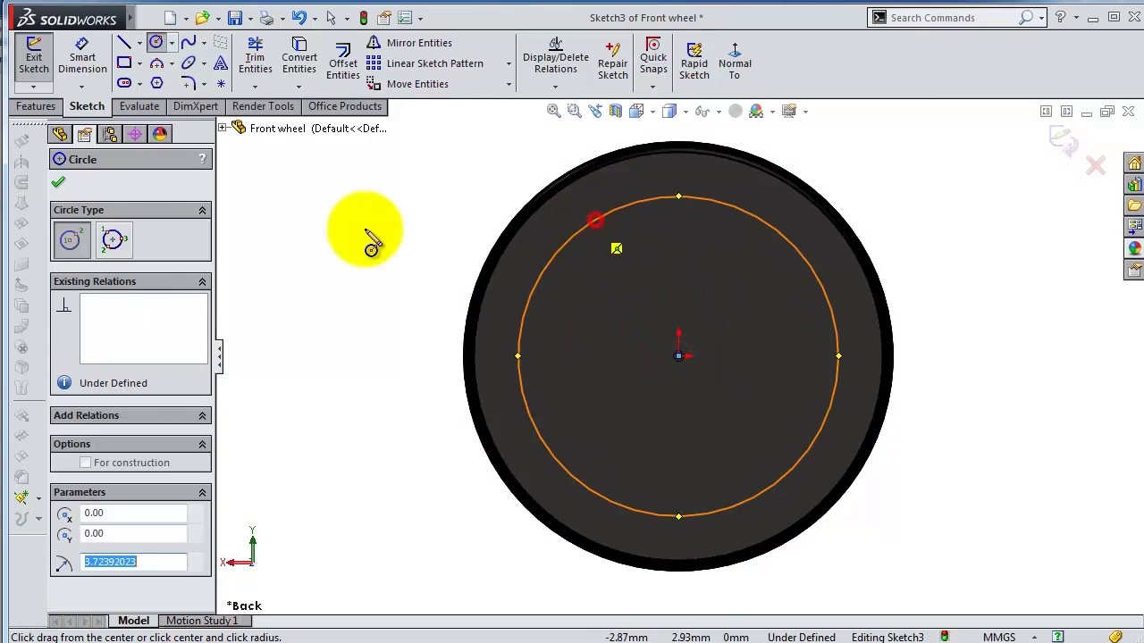
{"action": "left_click", "coordinate": [86, 55]}
{"action": "left_click", "coordinate": [554, 272]}
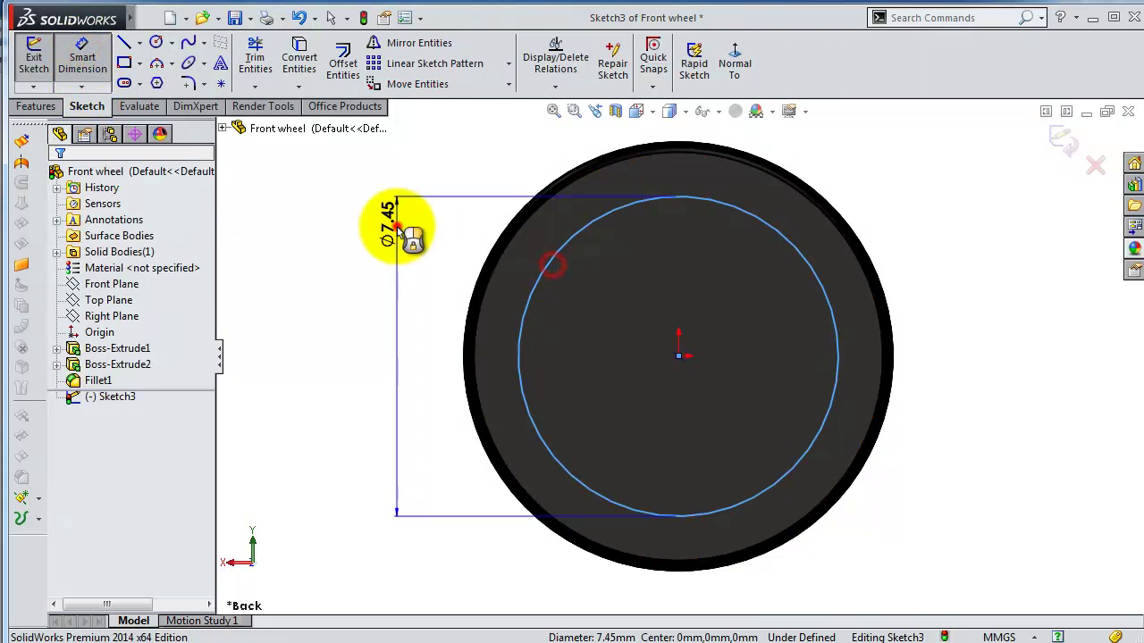
{"action": "left_click", "coordinate": [399, 229]}
{"action": "type", "text": ".5"}
{"action": "key", "text": "Return"}
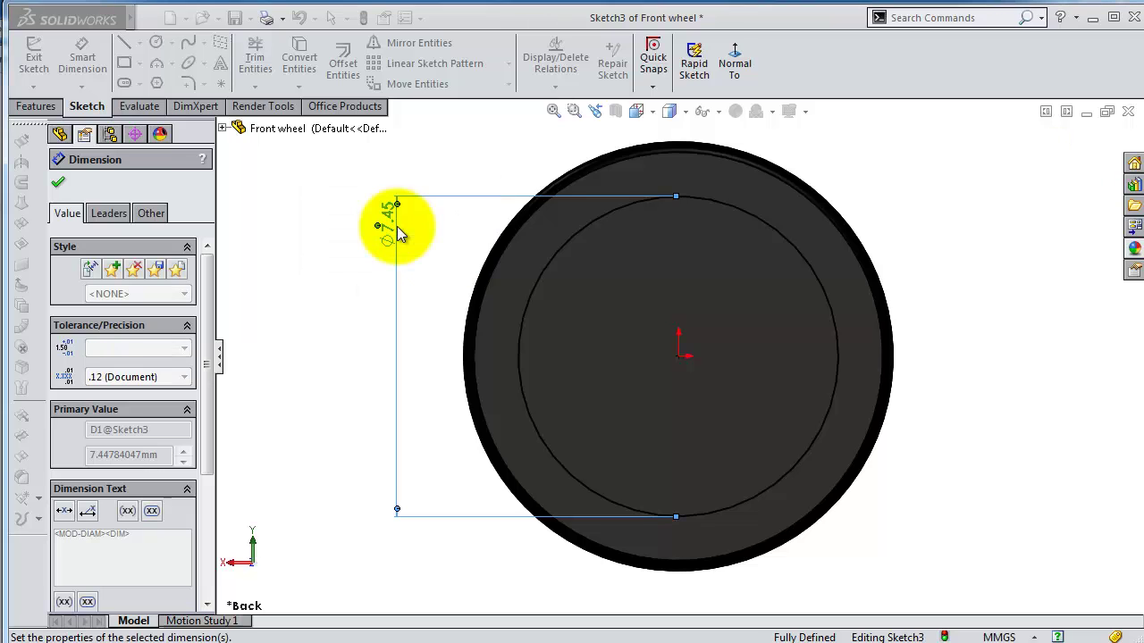
Add a concentric inner circle around the hub dimensioned 2.50 mm in diameter.
{"action": "left_click", "coordinate": [156, 42]}
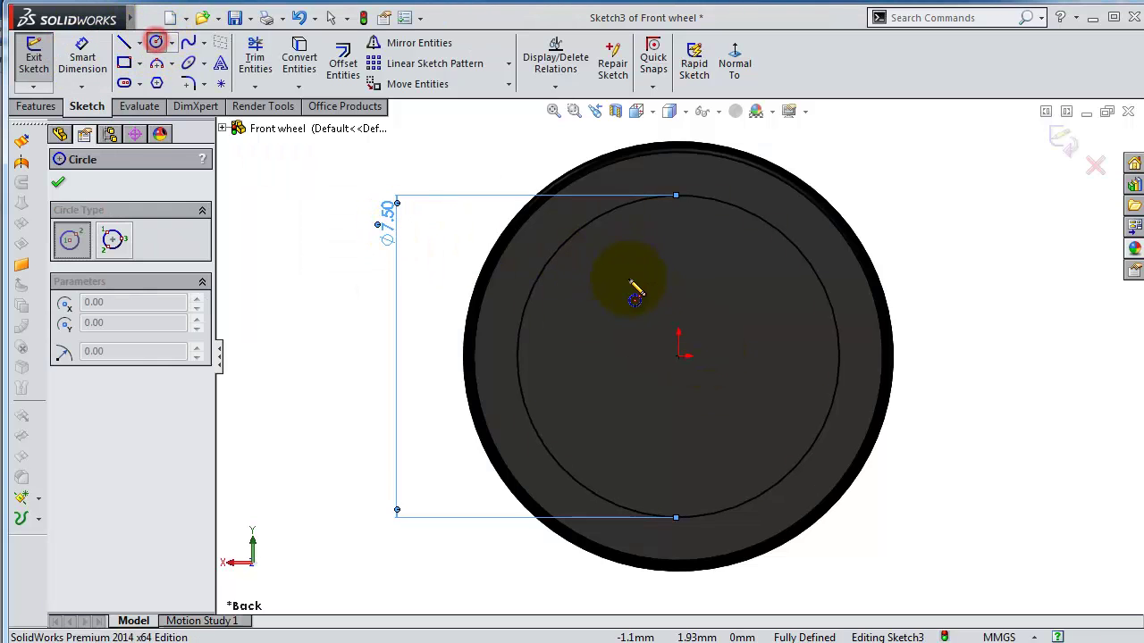
{"action": "left_click", "coordinate": [677, 355]}
{"action": "left_click", "coordinate": [655, 272]}
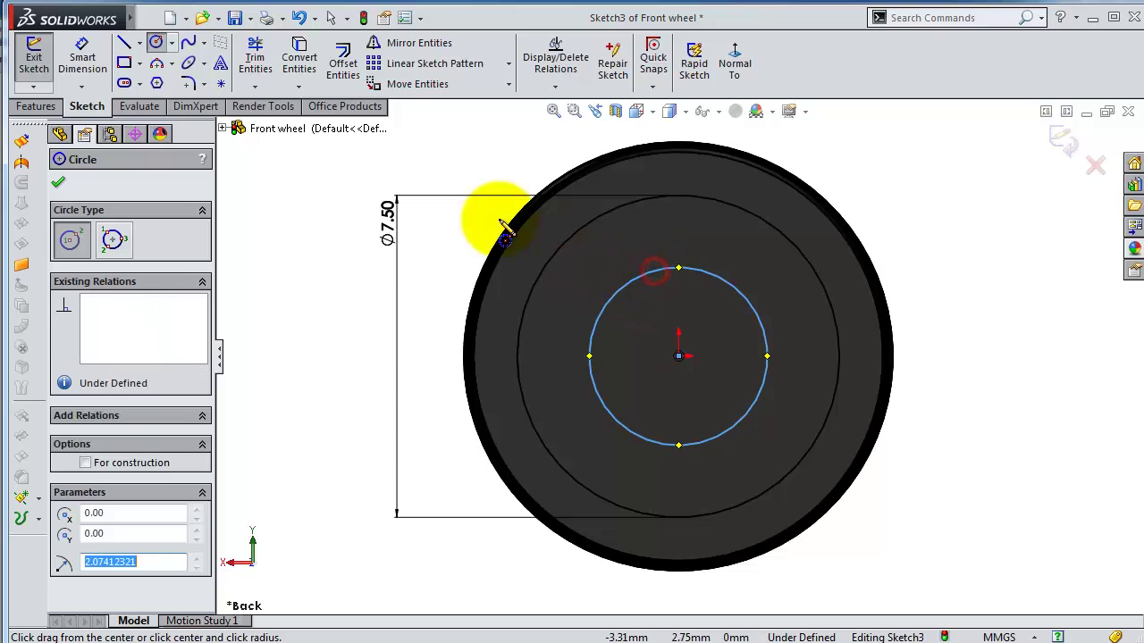
{"action": "left_click", "coordinate": [81, 53]}
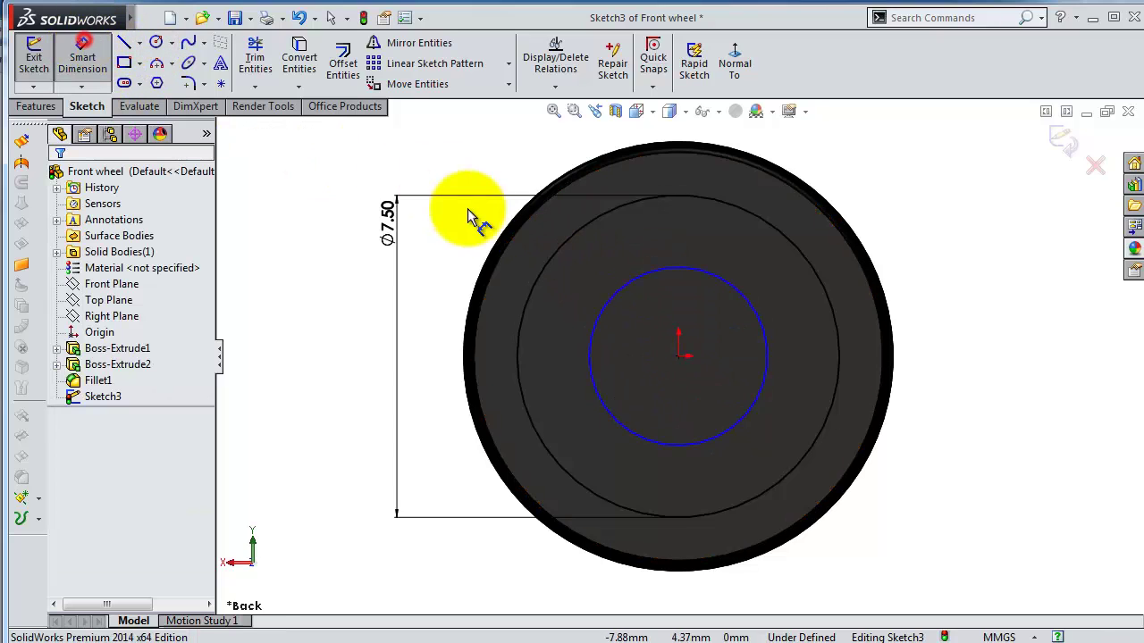
{"action": "left_click", "coordinate": [572, 288]}
{"action": "left_click", "coordinate": [457, 268]}
{"action": "type", "text": "2."}
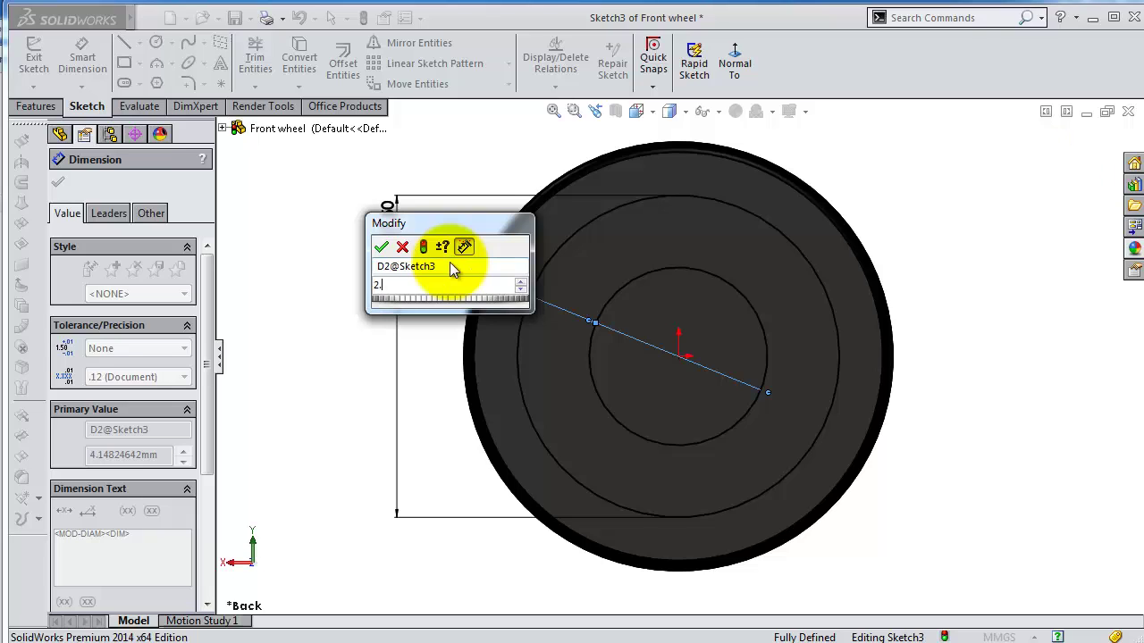
{"action": "type", "text": "5"}
{"action": "key", "text": "Return"}
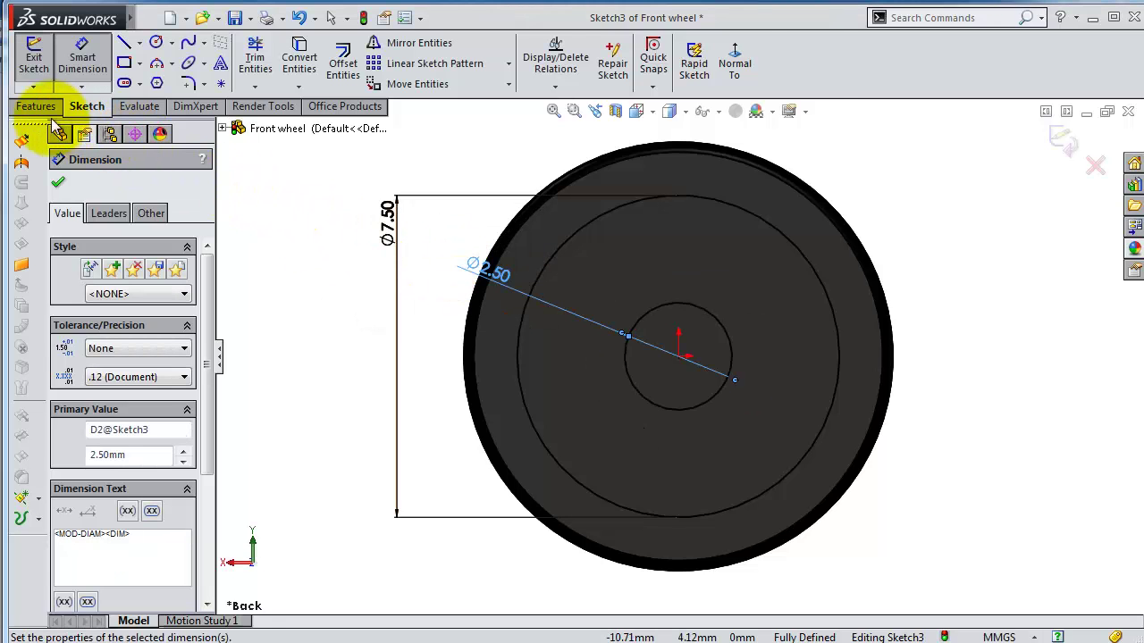
{"action": "left_click", "coordinate": [38, 106]}
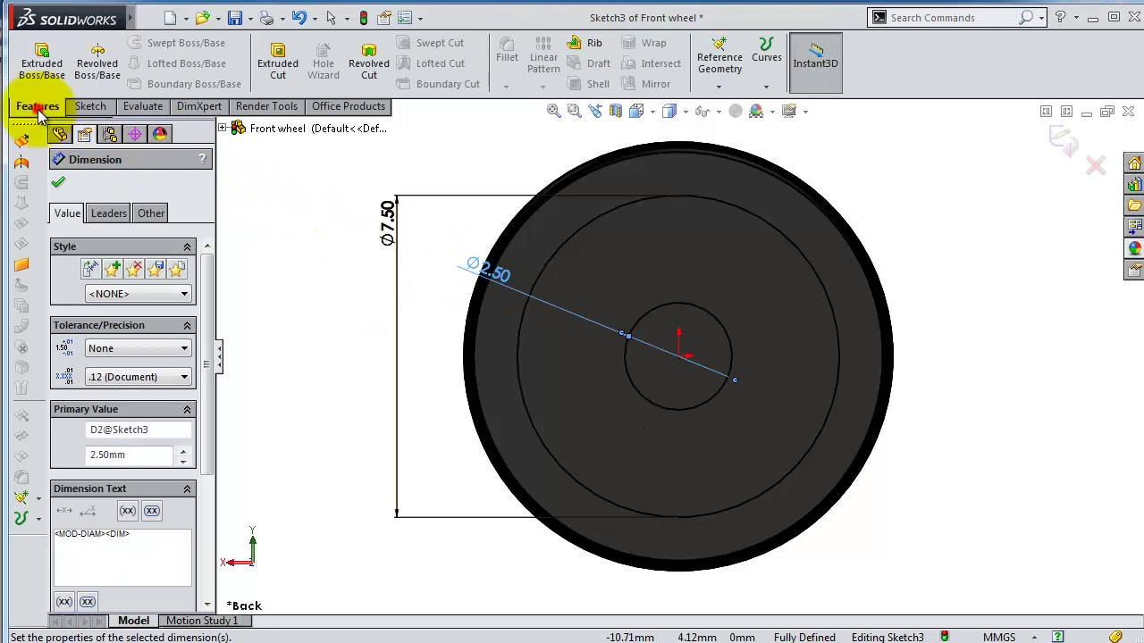
Extruded-cut the ring between the circles 5 mm deep with a 30° draft.
{"action": "left_click", "coordinate": [277, 63]}
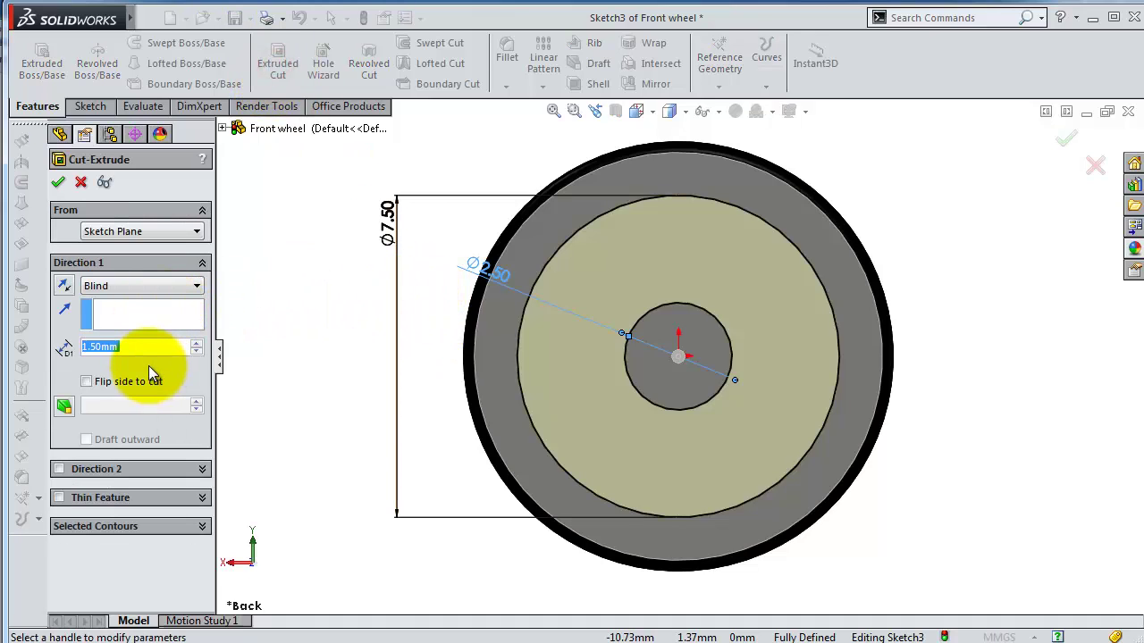
{"action": "type", "text": "5"}
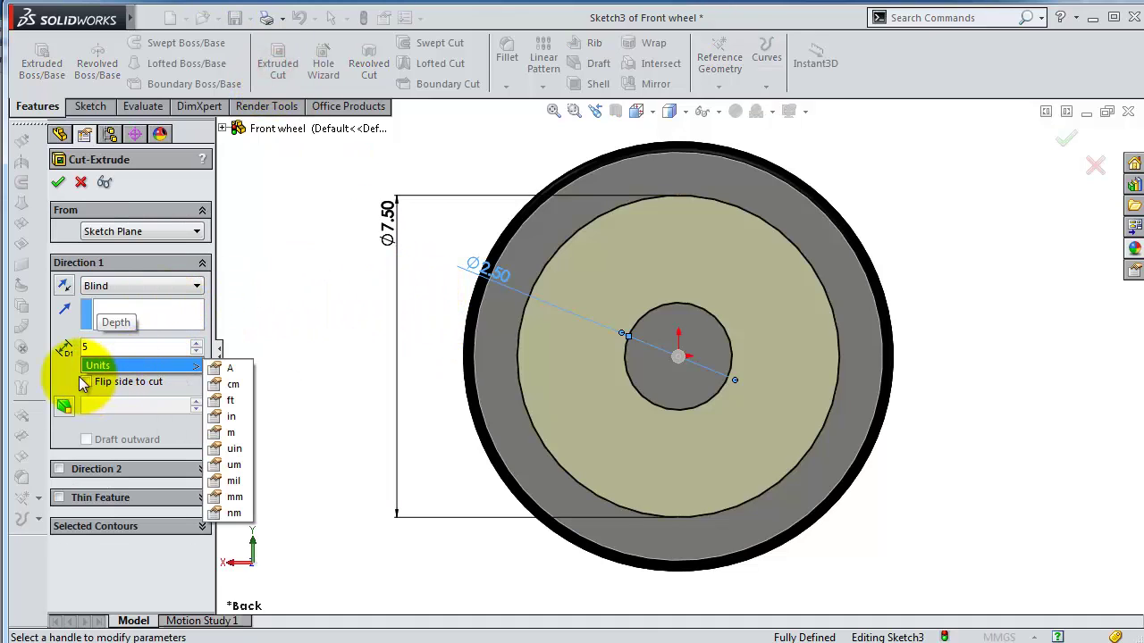
{"action": "left_click", "coordinate": [72, 375]}
{"action": "left_click", "coordinate": [64, 407]}
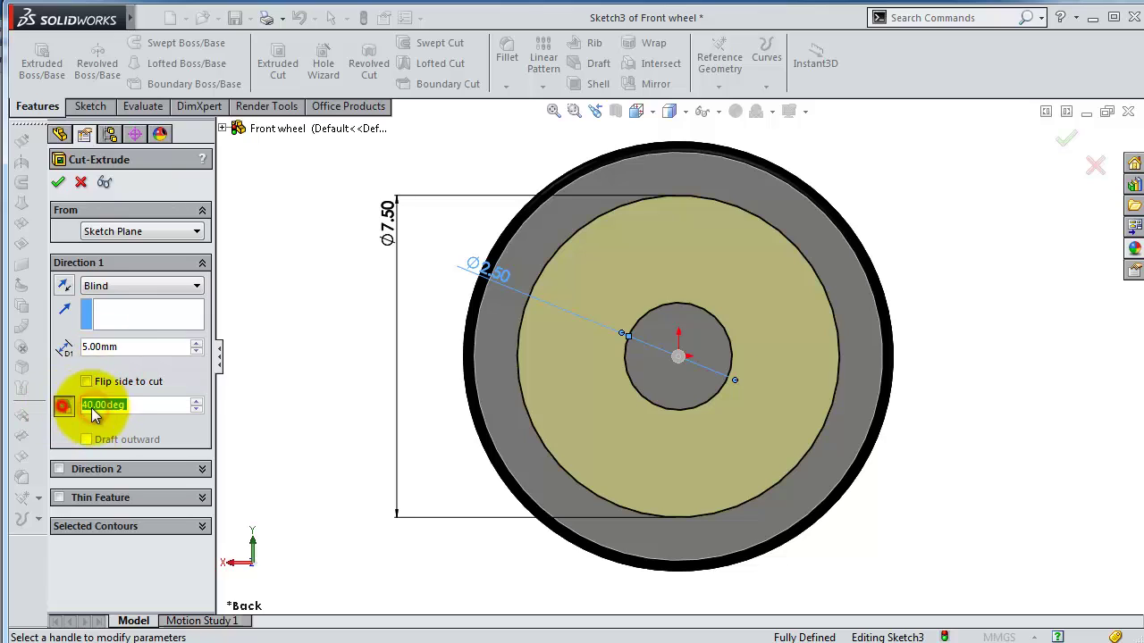
{"action": "type", "text": "5"}
{"action": "key", "text": "BackSpace"}
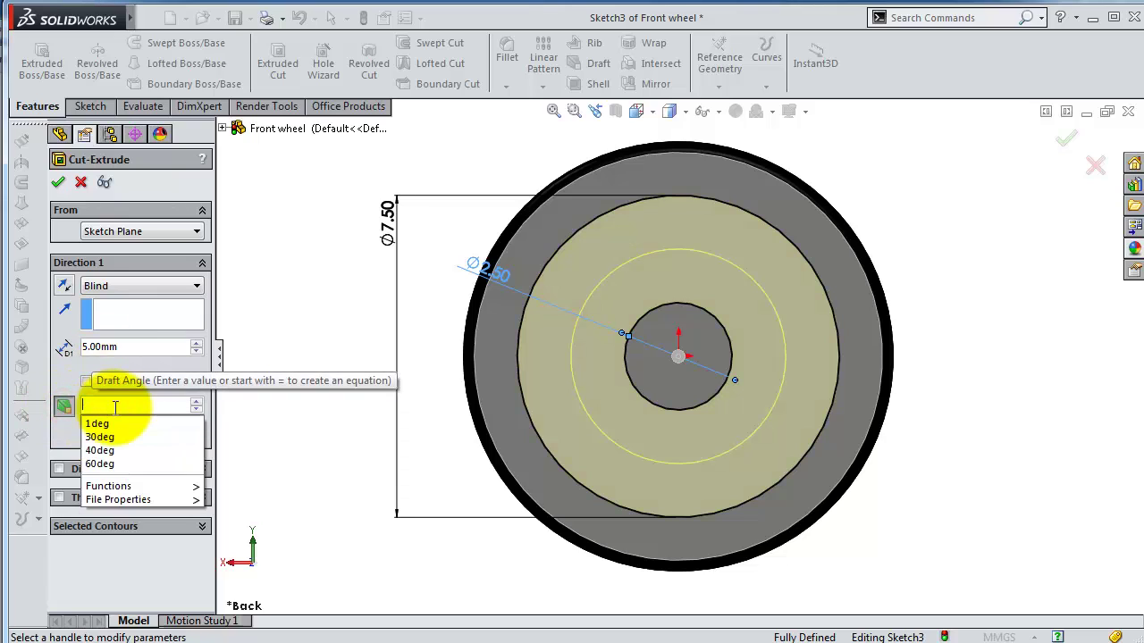
{"action": "type", "text": "4"}
{"action": "key", "text": "BackSpace"}
{"action": "type", "text": "30"}
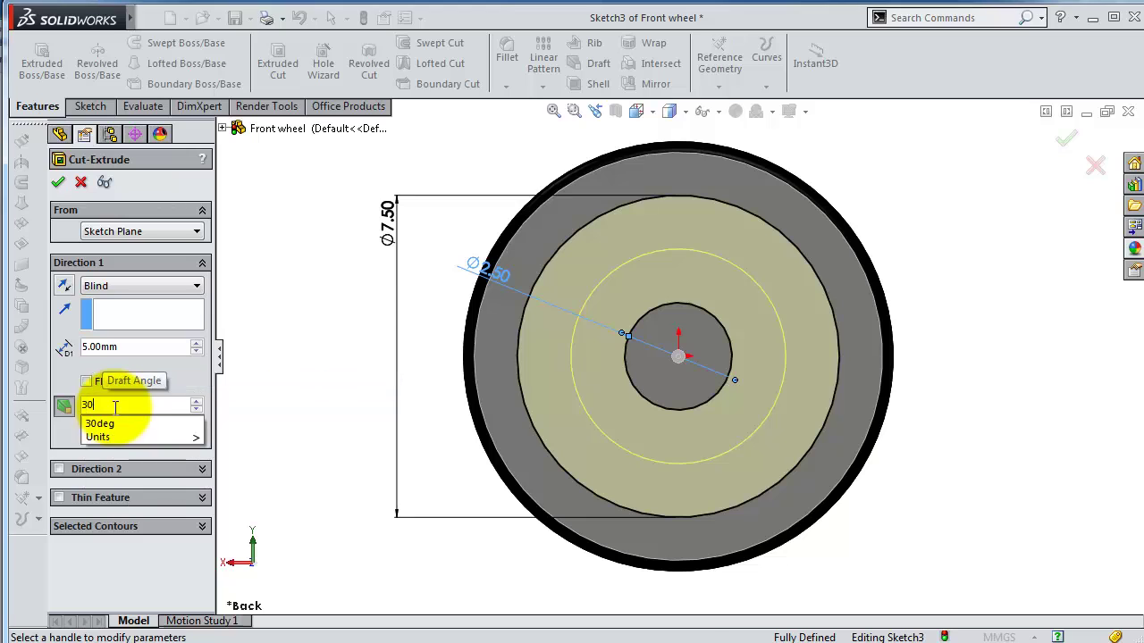
{"action": "left_click", "coordinate": [329, 333]}
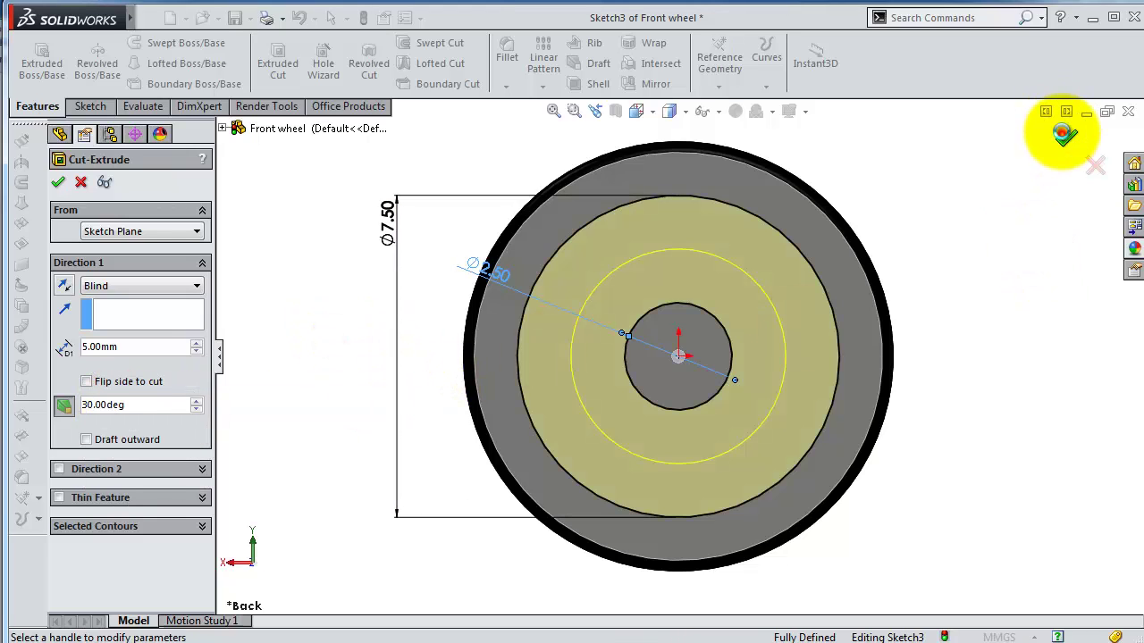
{"action": "left_click", "coordinate": [1063, 135]}
{"action": "middle_click_drag", "start_coordinate": [938, 251], "coordinate": [977, 311]}
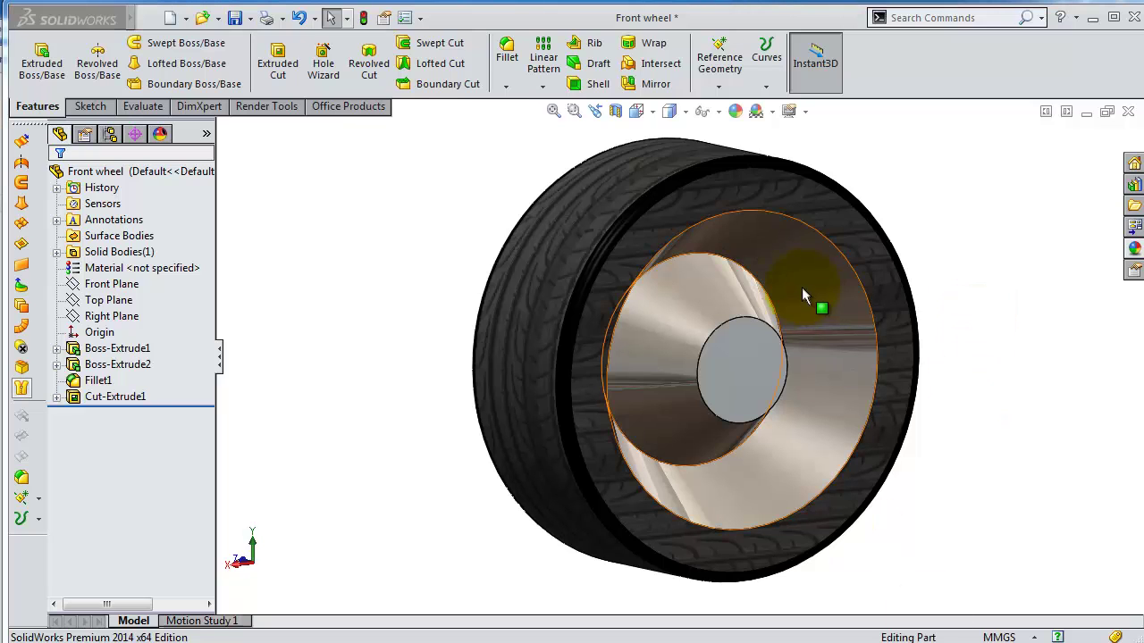
Sketch a 3.5 mm diameter circle centred on the hub's end face.
{"action": "left_click", "coordinate": [747, 371]}
{"action": "left_click", "coordinate": [808, 306]}
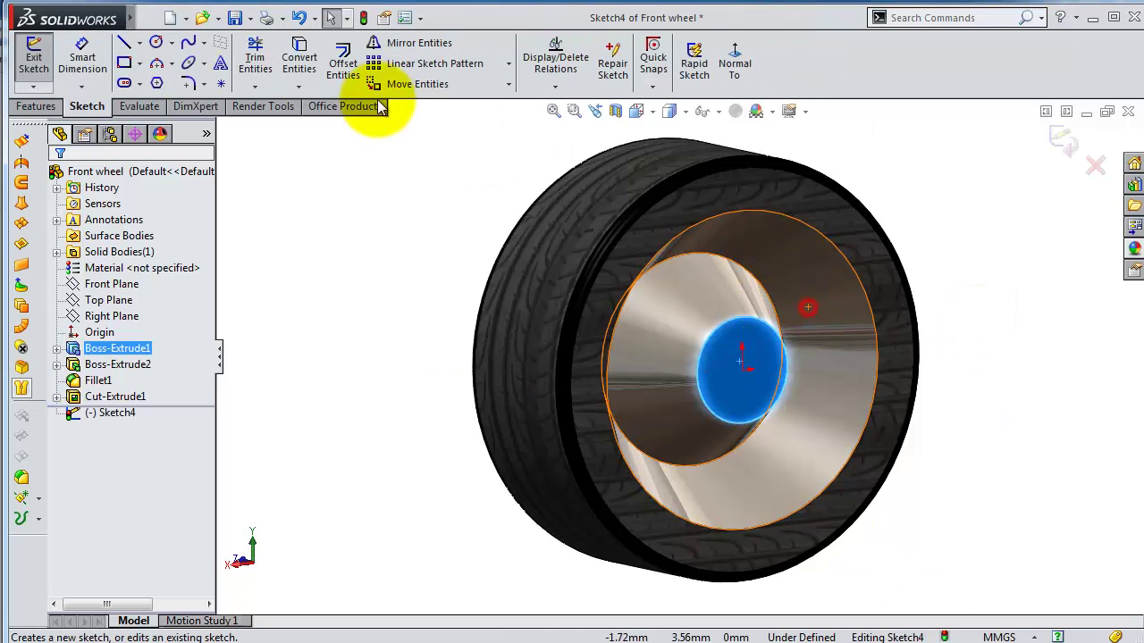
{"action": "left_click", "coordinate": [154, 42]}
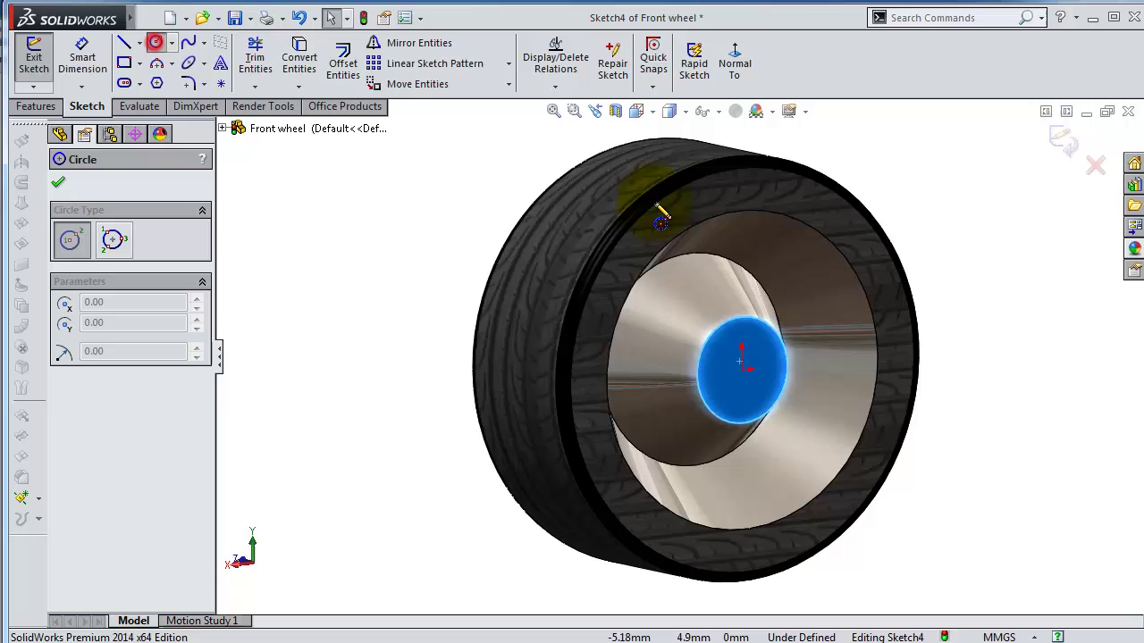
{"action": "left_click", "coordinate": [742, 369]}
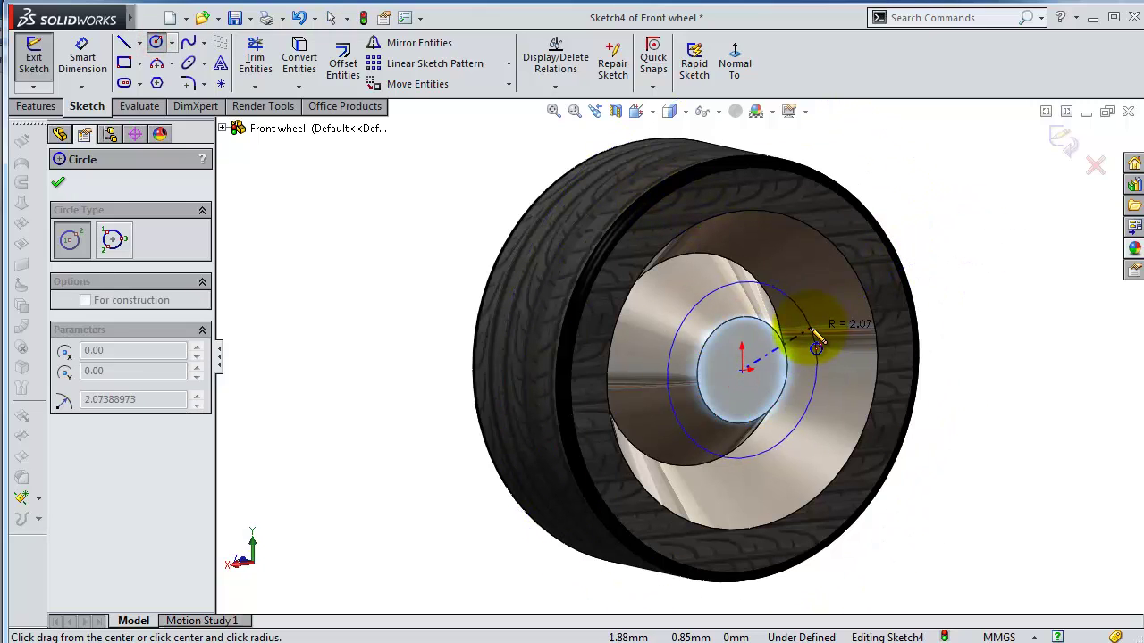
{"action": "left_click", "coordinate": [809, 331]}
{"action": "left_click", "coordinate": [81, 50]}
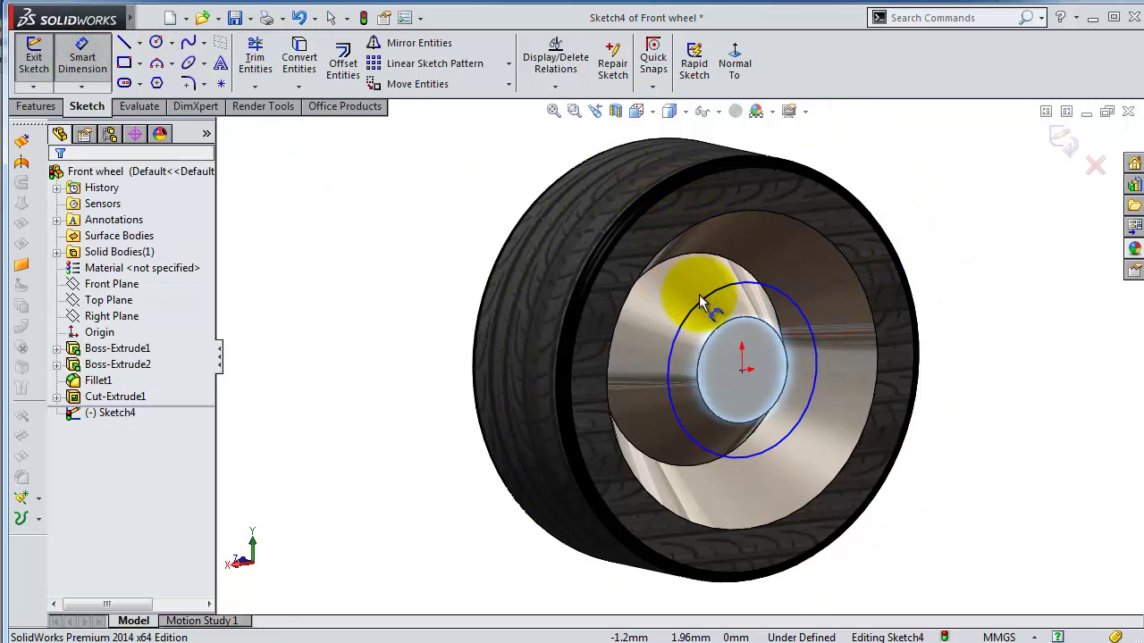
{"action": "left_click", "coordinate": [703, 302]}
{"action": "left_click", "coordinate": [344, 250]}
{"action": "type", "text": "3."}
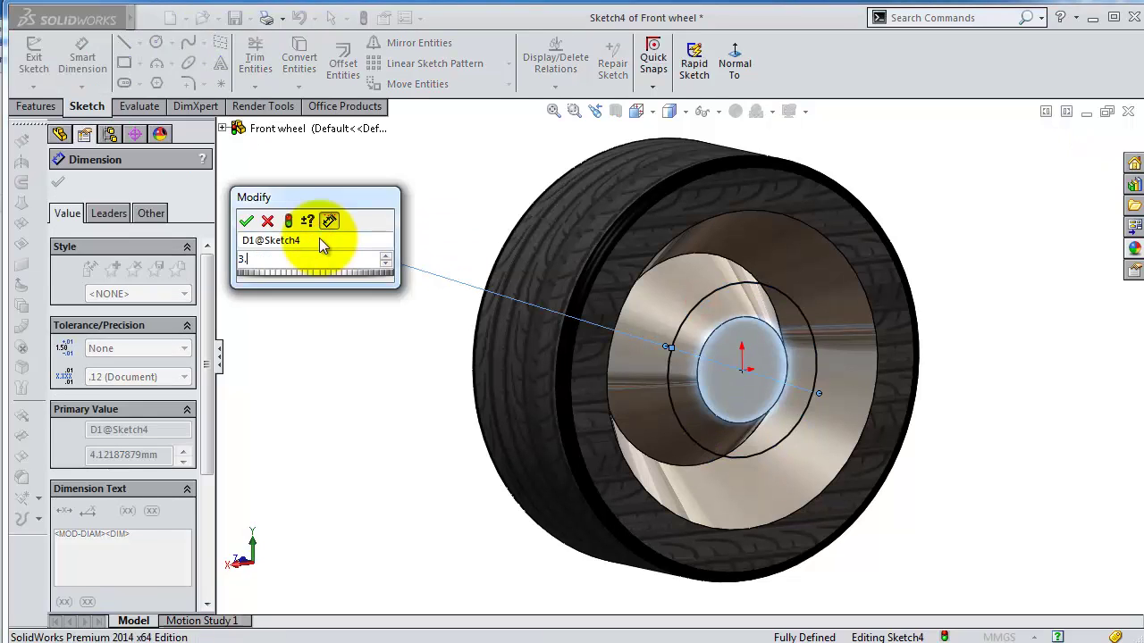
{"action": "type", "text": "5"}
{"action": "key", "text": "Return"}
Cut the 3.5 mm circle 0.75 mm deep into the hub.
{"action": "left_click", "coordinate": [29, 106]}
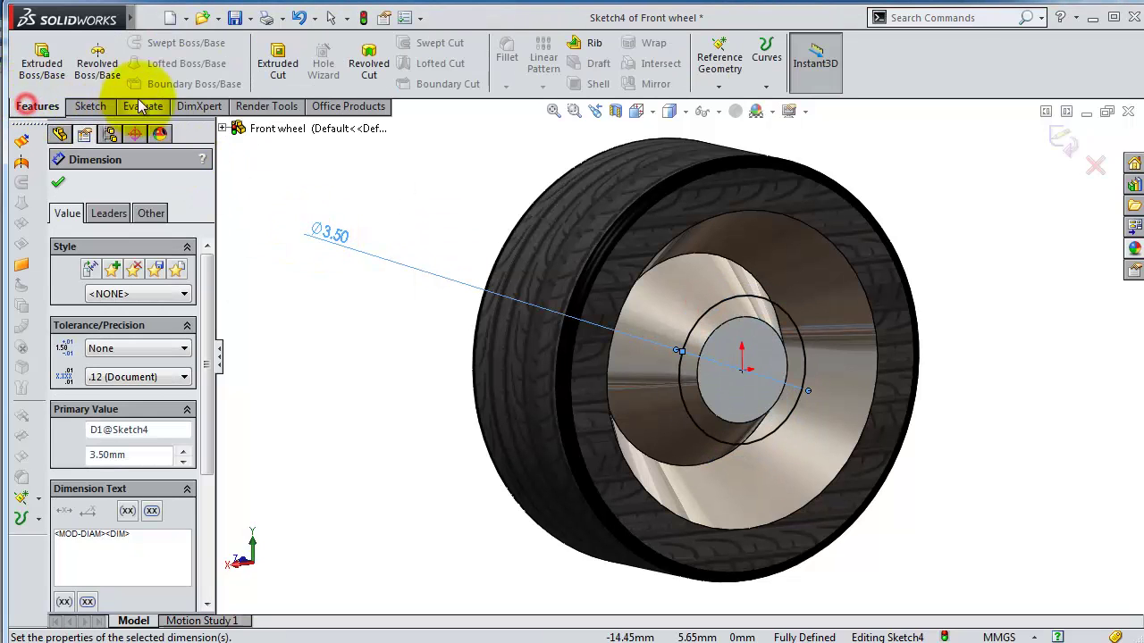
{"action": "left_click", "coordinate": [276, 58]}
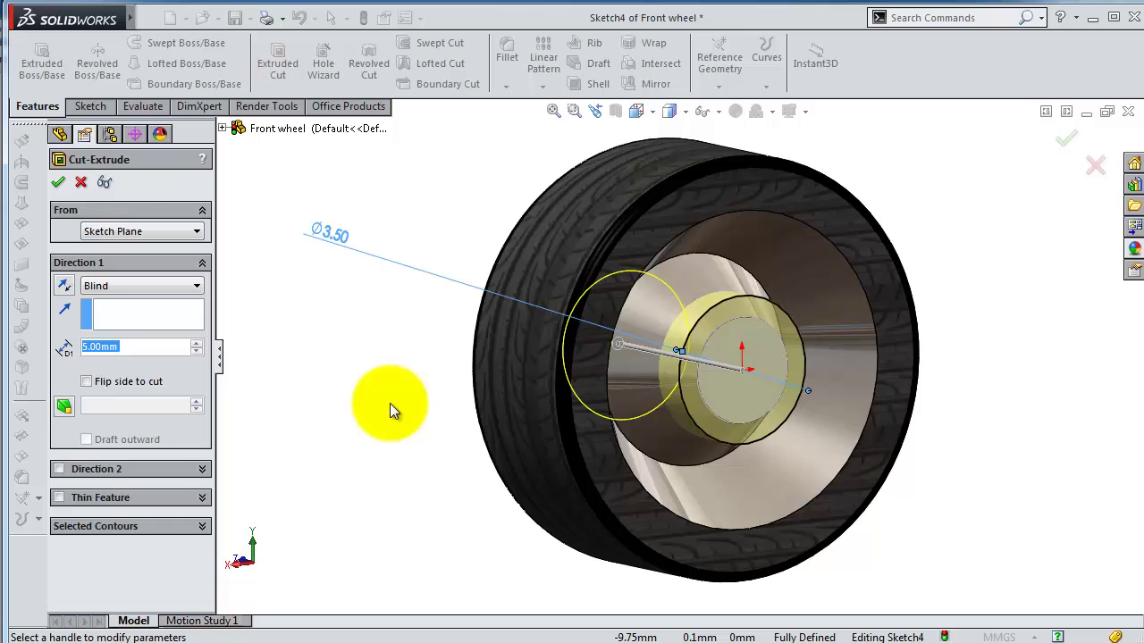
{"action": "type", "text": "75"}
{"action": "key", "text": "Return"}
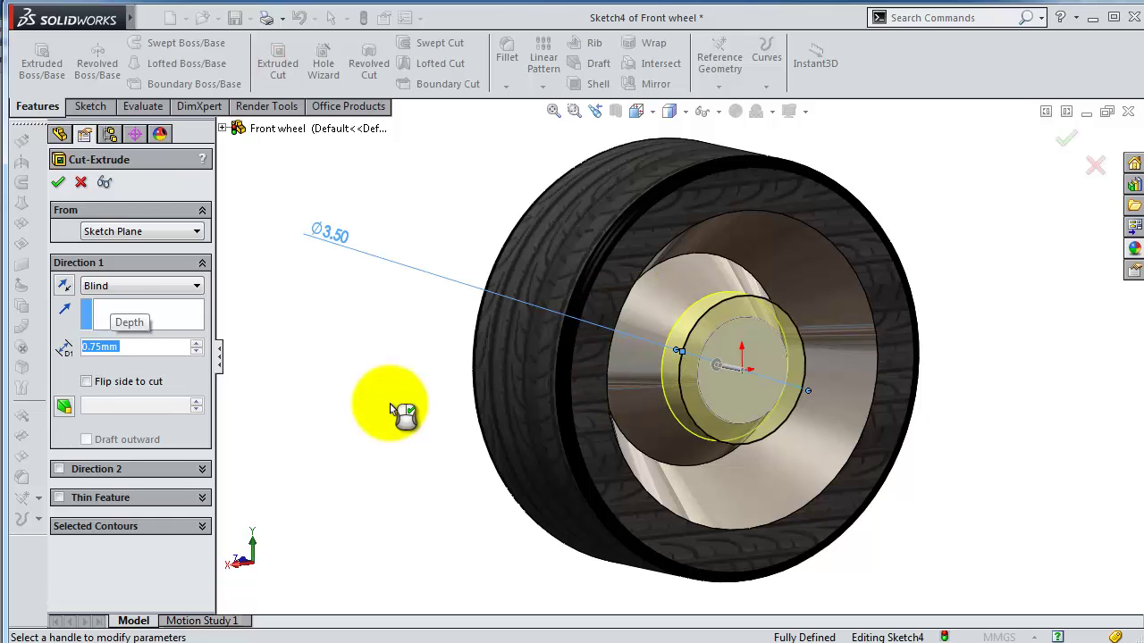
{"action": "left_click", "coordinate": [1063, 143]}
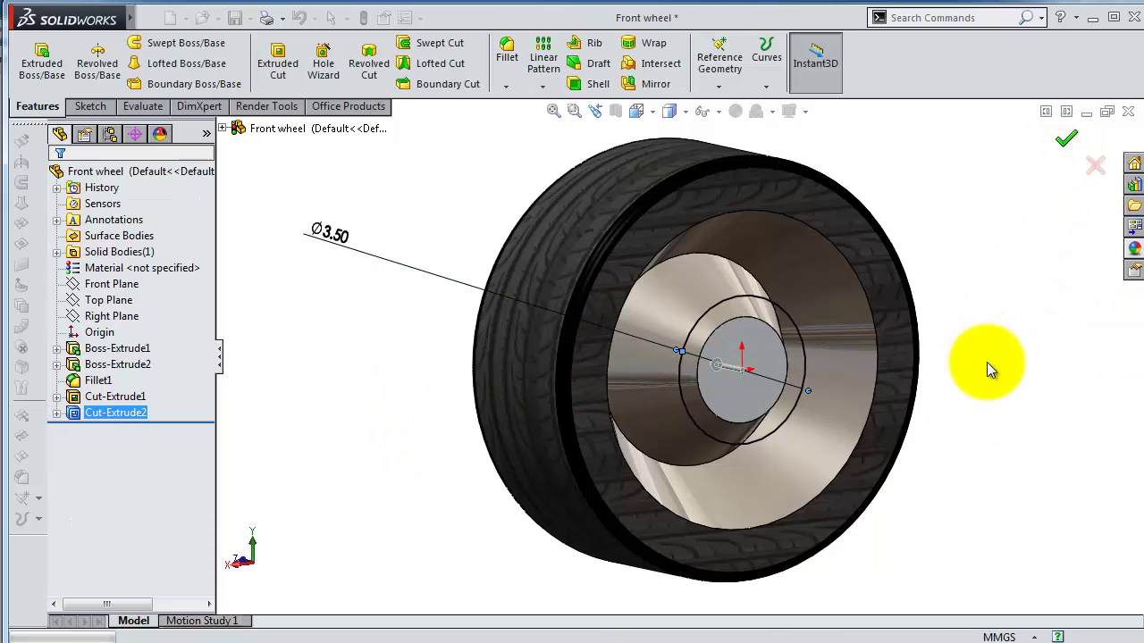
Apply a polished aluminum appearance to the hub face from the back view.
{"action": "key", "text": "ctrl+2"}
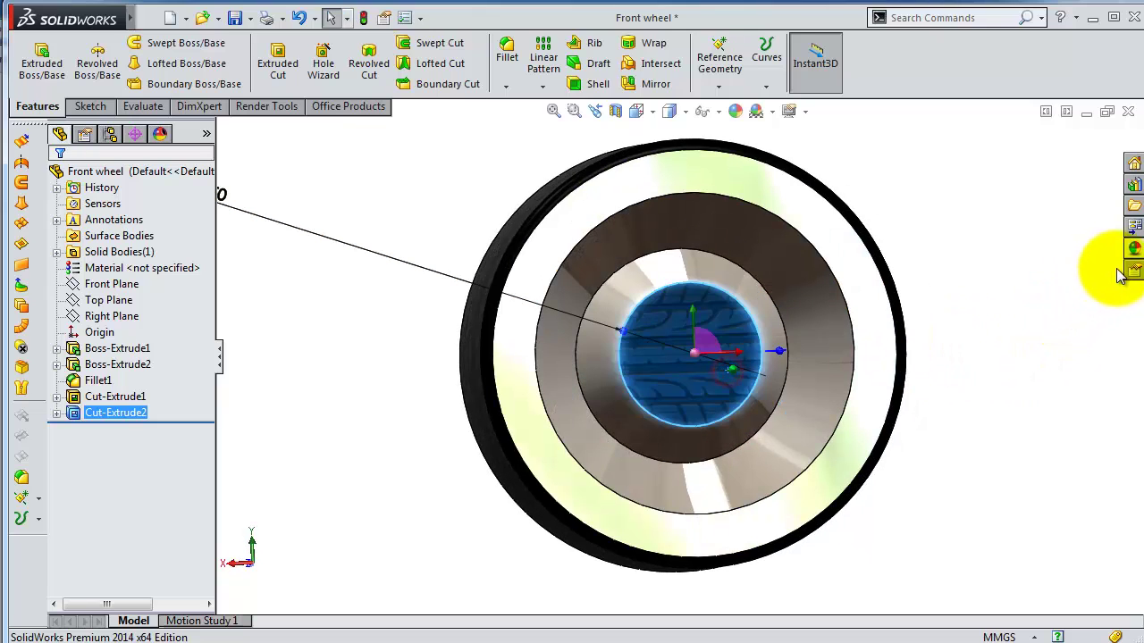
{"action": "left_click", "coordinate": [1134, 248]}
{"action": "left_click", "coordinate": [1039, 470]}
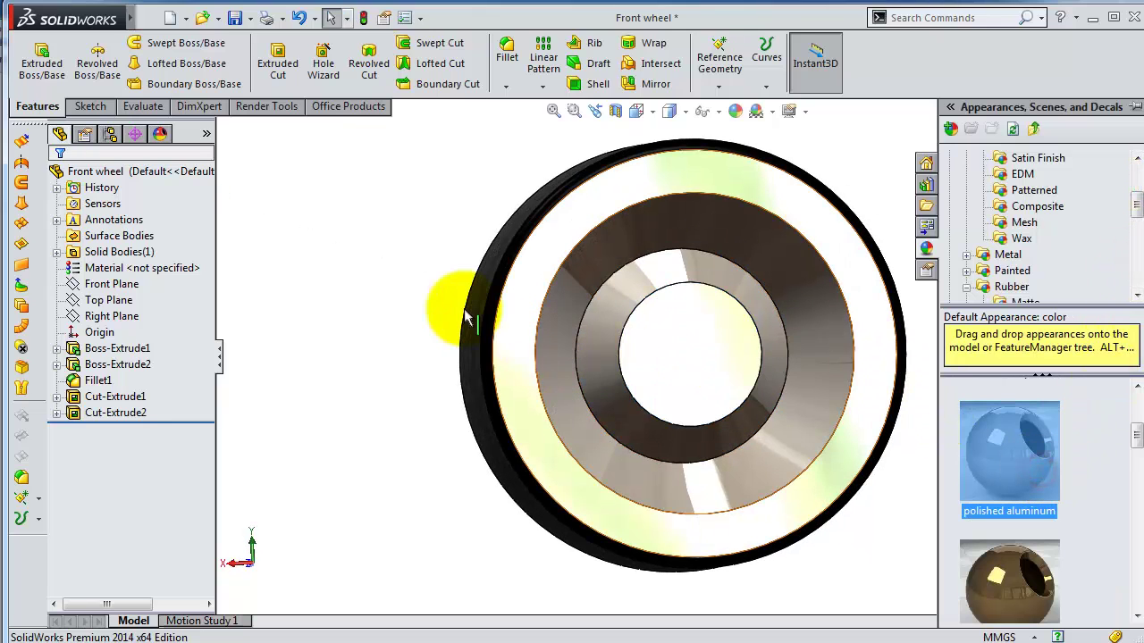
{"action": "middle_click_drag", "start_coordinate": [447, 307], "coordinate": [441, 271]}
{"action": "left_click", "coordinate": [441, 271]}
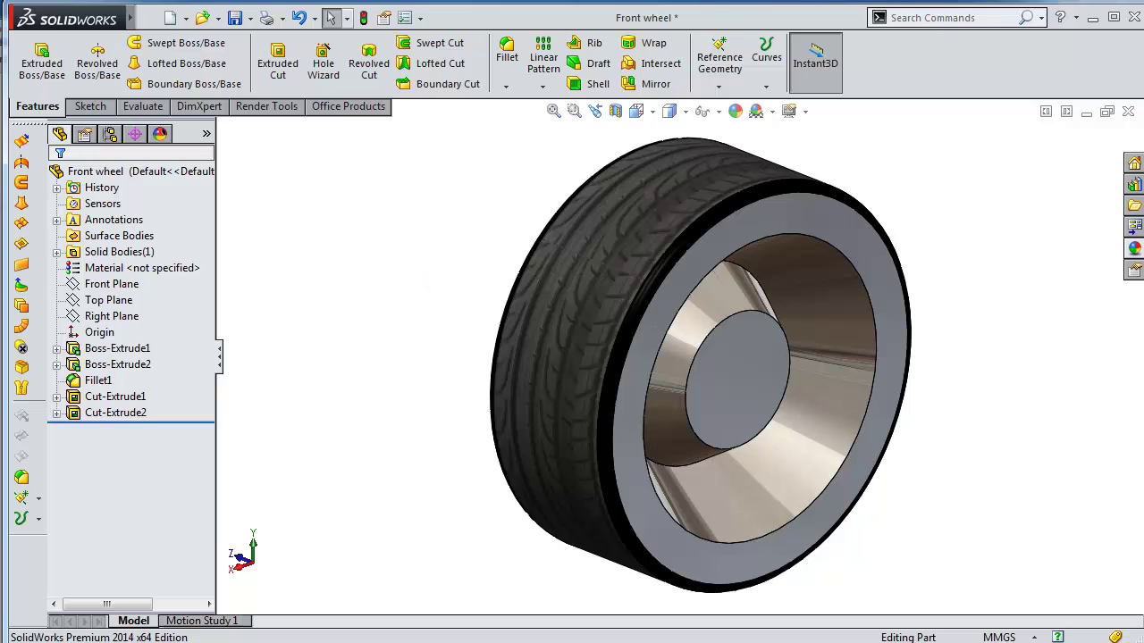
{"action": "left_click", "coordinate": [728, 384]}
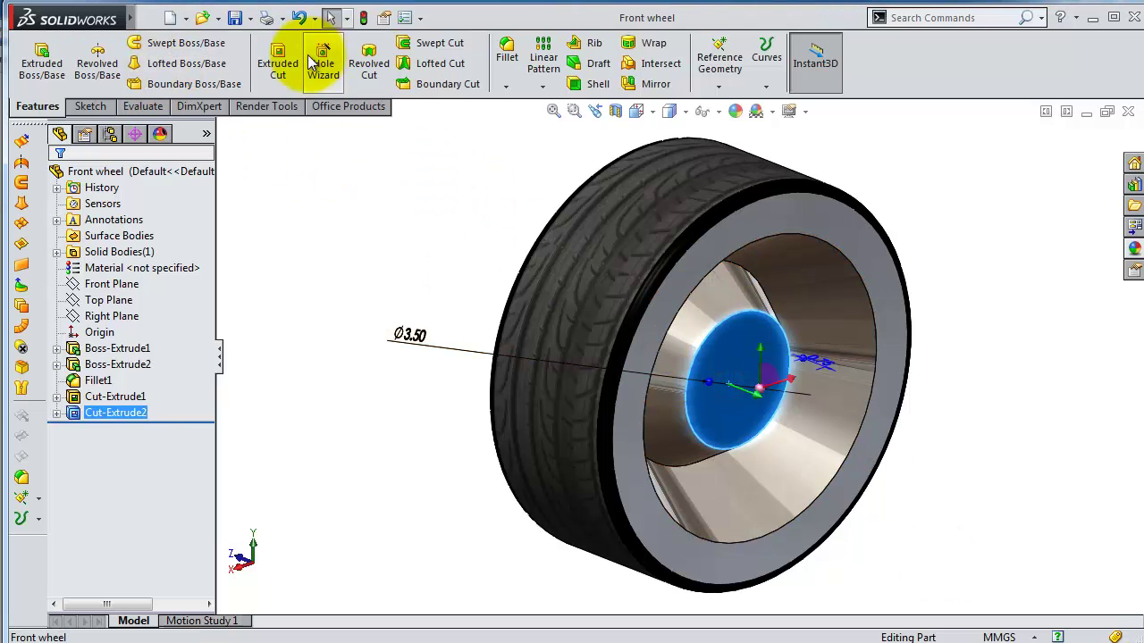
Sketch a Ø2.50 mm circle centred on the hub face.
{"action": "left_click", "coordinate": [677, 327]}
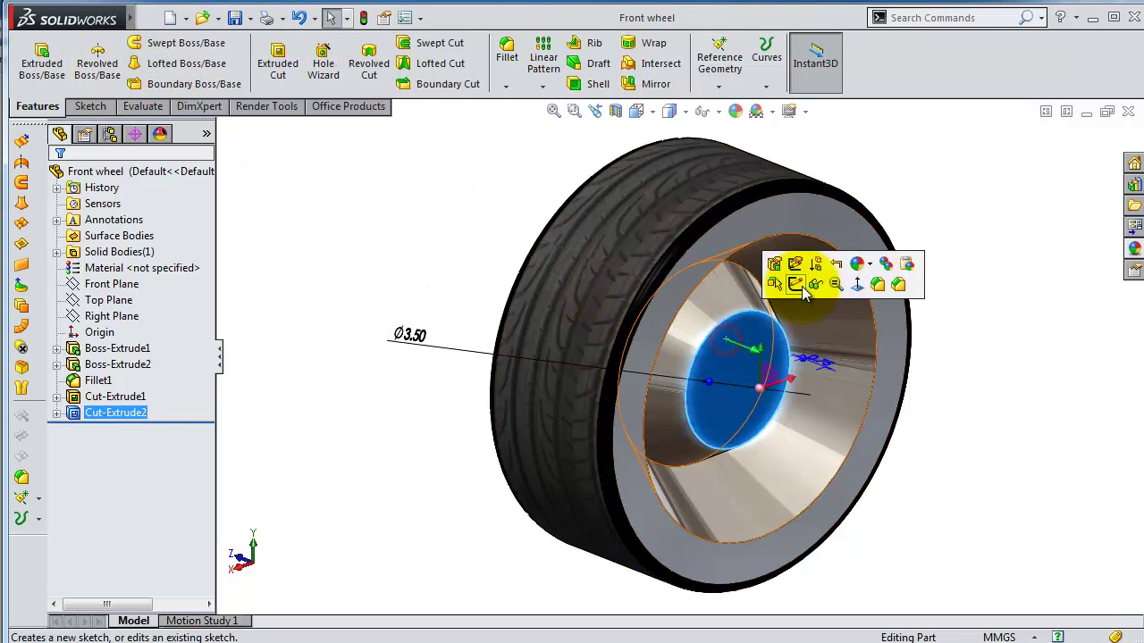
{"action": "left_click", "coordinate": [797, 287]}
{"action": "left_click", "coordinate": [157, 45]}
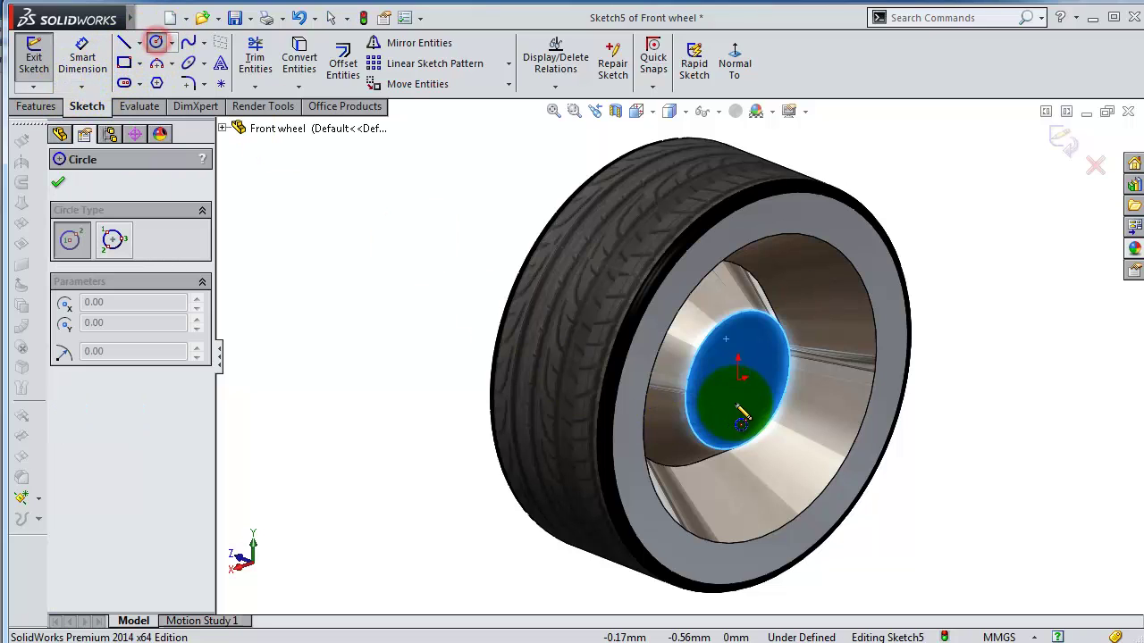
{"action": "left_click", "coordinate": [738, 380]}
{"action": "left_click", "coordinate": [734, 356]}
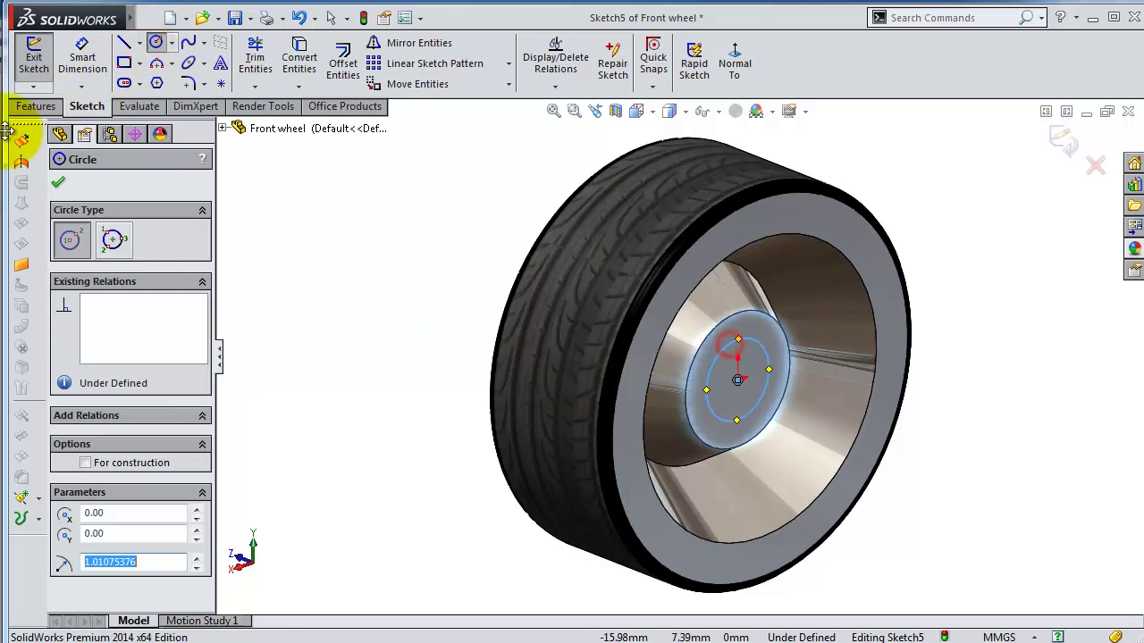
{"action": "left_click", "coordinate": [83, 58]}
{"action": "left_click", "coordinate": [699, 362]}
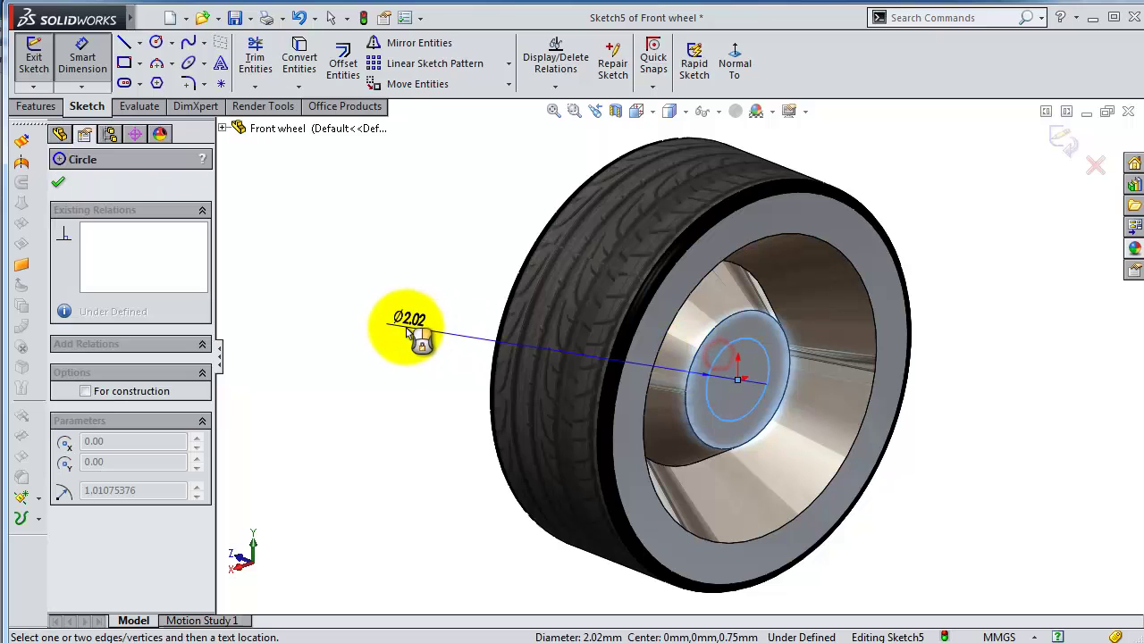
{"action": "left_click", "coordinate": [408, 321]}
{"action": "type", "text": "2.5"}
{"action": "key", "text": "Return"}
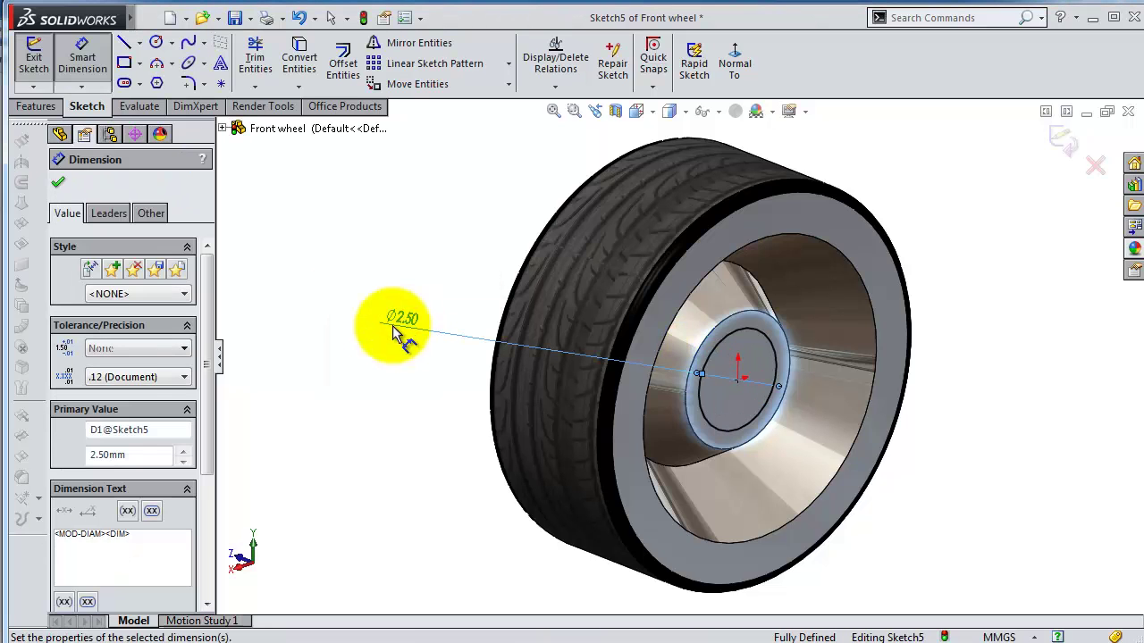
Extrude the Ø2.50 circle 1.00 mm as a boss for the axle stub.
{"action": "left_click", "coordinate": [36, 106]}
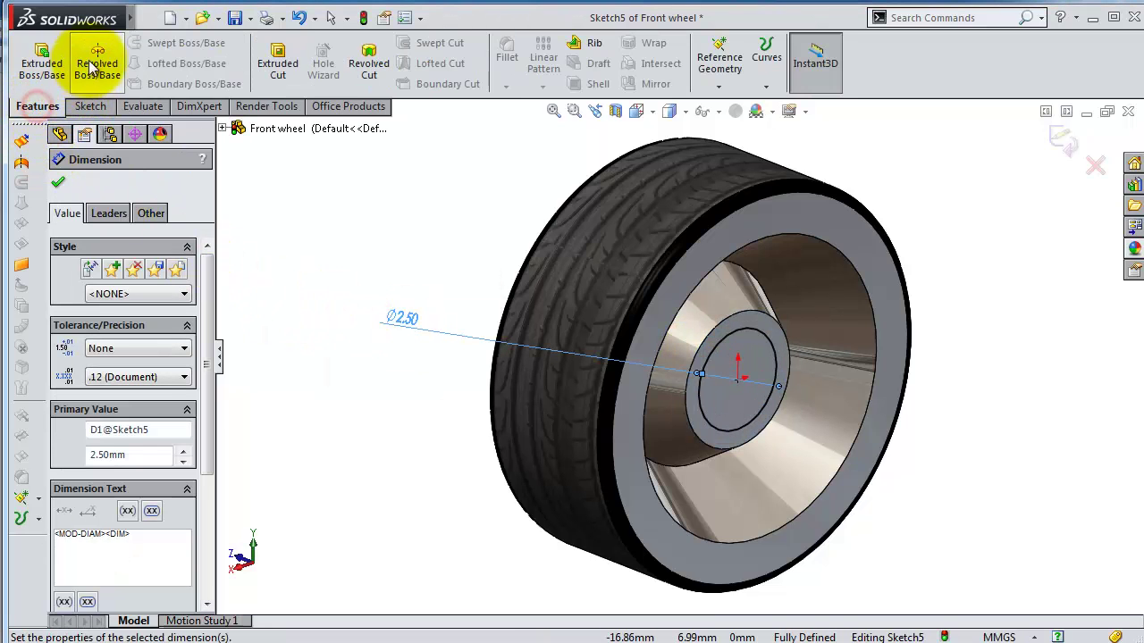
{"action": "left_click", "coordinate": [46, 61]}
{"action": "type", "text": "1.00mm"}
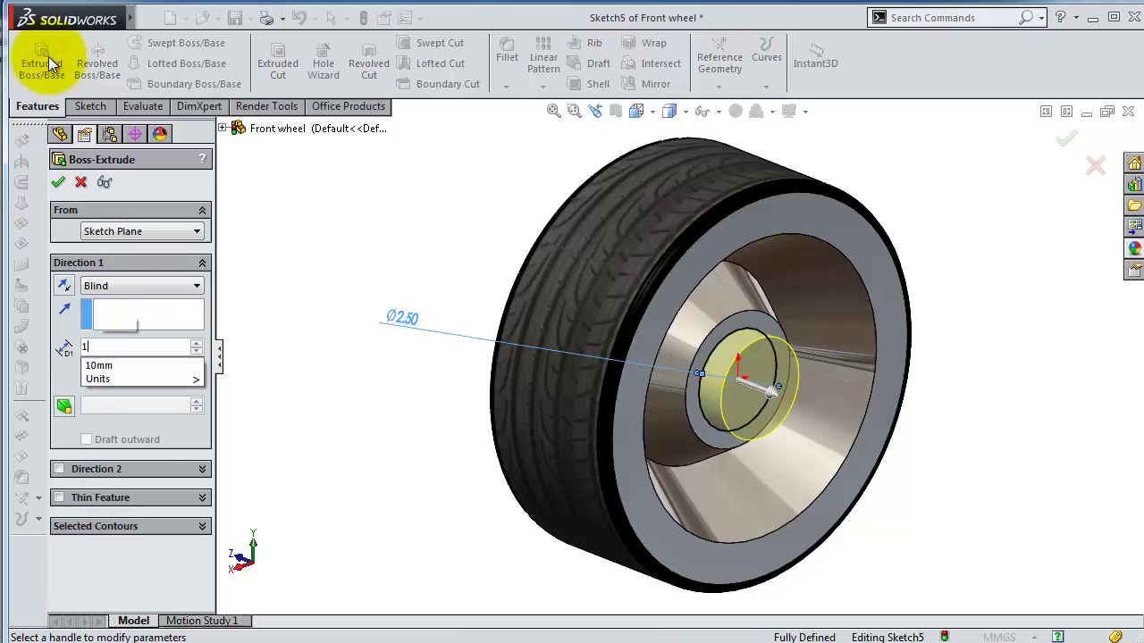
{"action": "left_click", "coordinate": [56, 184]}
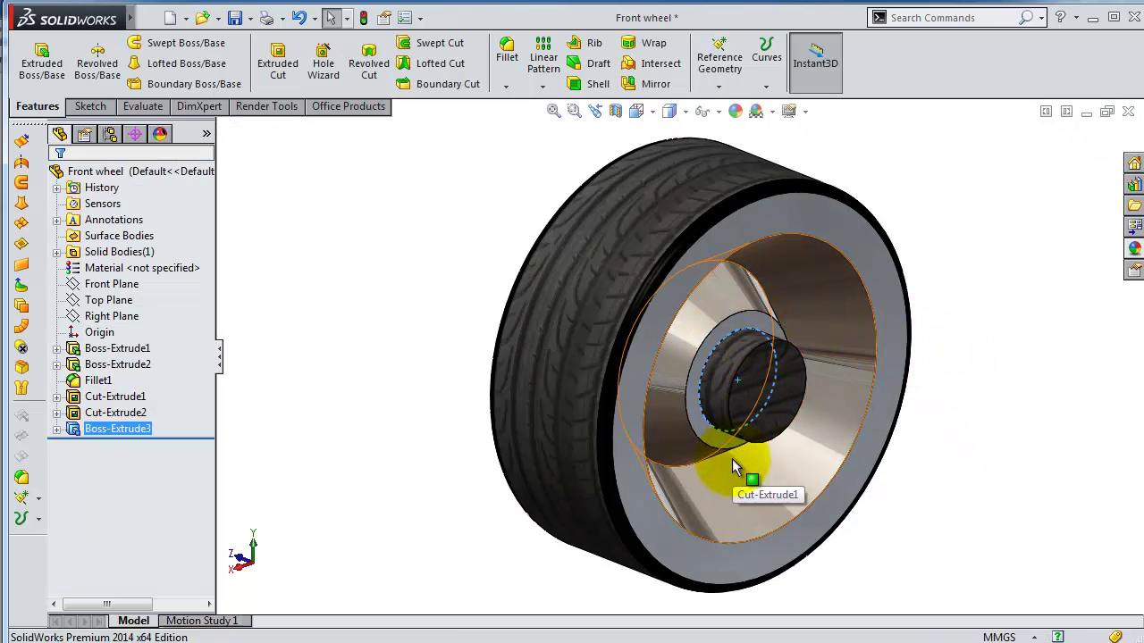
{"action": "left_click", "coordinate": [749, 234]}
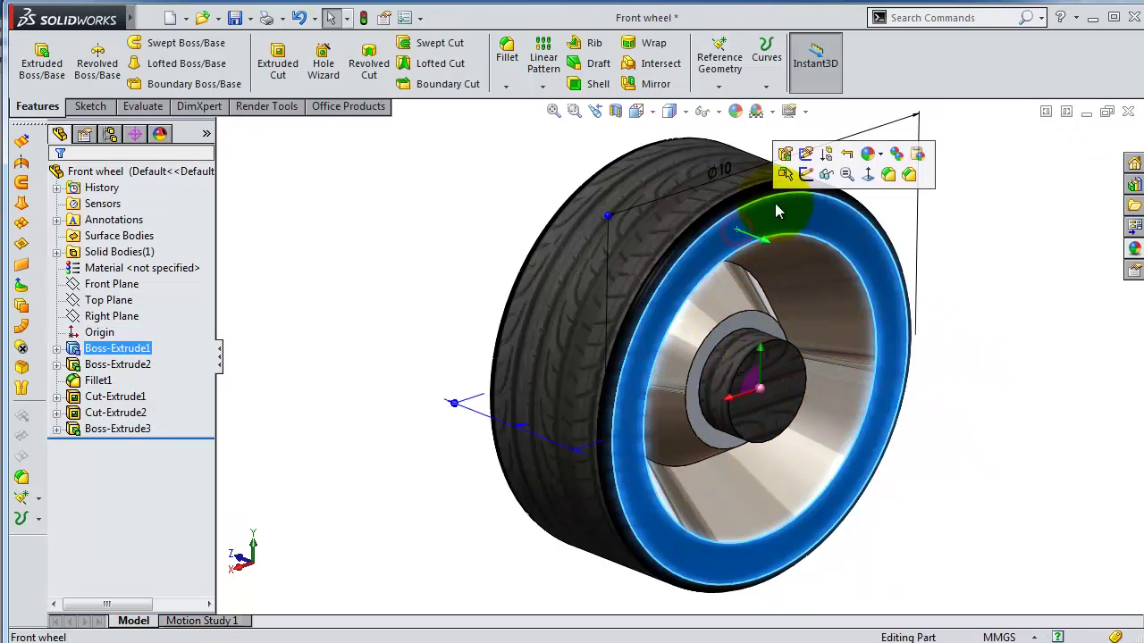
Start a sketch on the rim face and convert its outer edge into sketch geometry.
{"action": "left_click", "coordinate": [806, 174]}
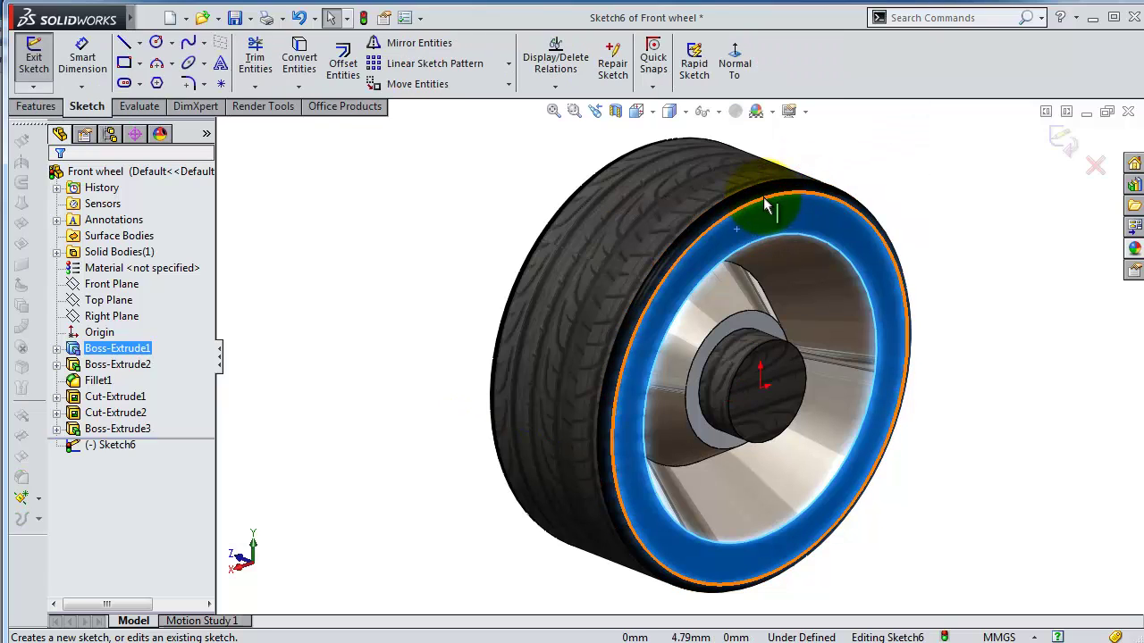
{"action": "left_click", "coordinate": [763, 200]}
{"action": "left_click", "coordinate": [292, 49]}
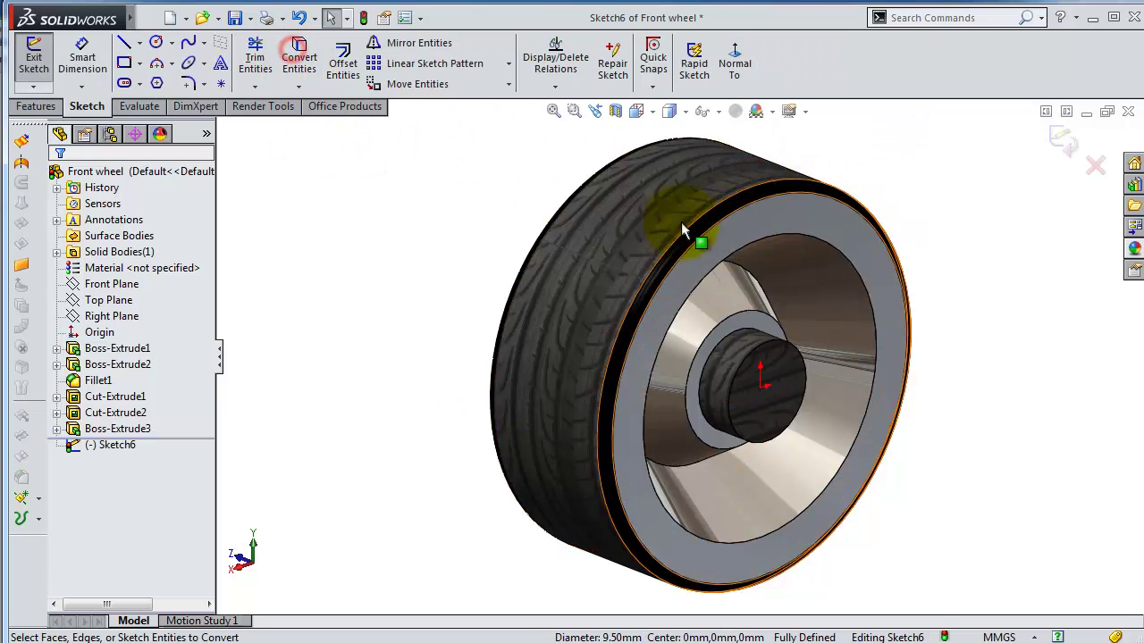
Draw a circle at the origin and set its diameter to 8.25 mm.
{"action": "left_click", "coordinate": [156, 44]}
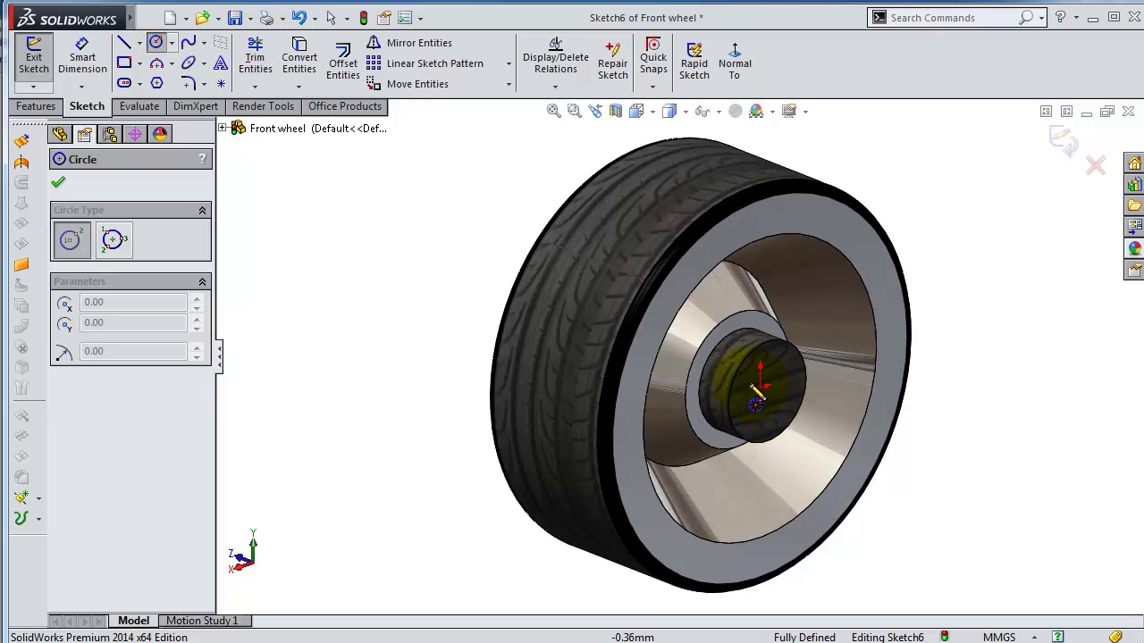
{"action": "left_click", "coordinate": [761, 389]}
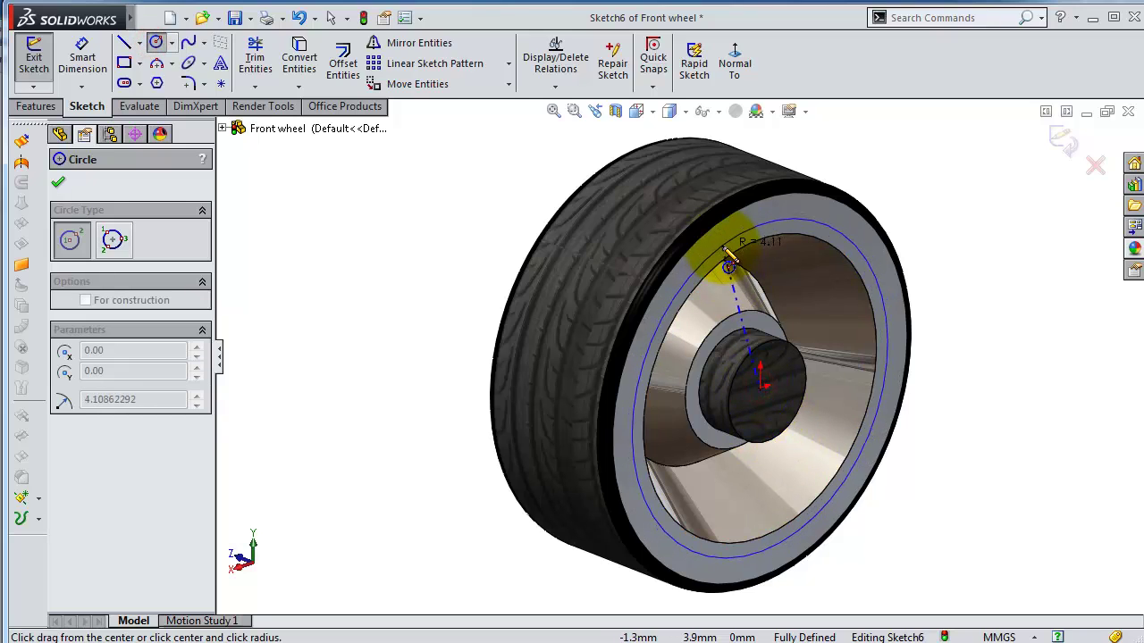
{"action": "left_click", "coordinate": [720, 250]}
{"action": "left_click", "coordinate": [94, 61]}
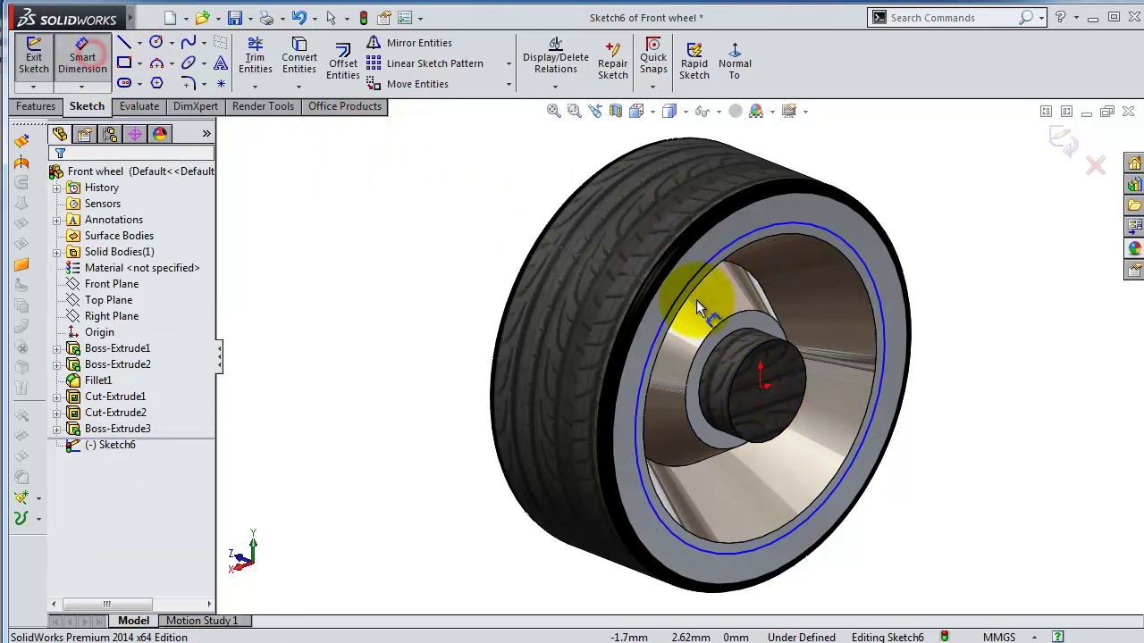
{"action": "left_click", "coordinate": [685, 307]}
{"action": "left_click", "coordinate": [360, 368]}
{"action": "type", "text": "8.5"}
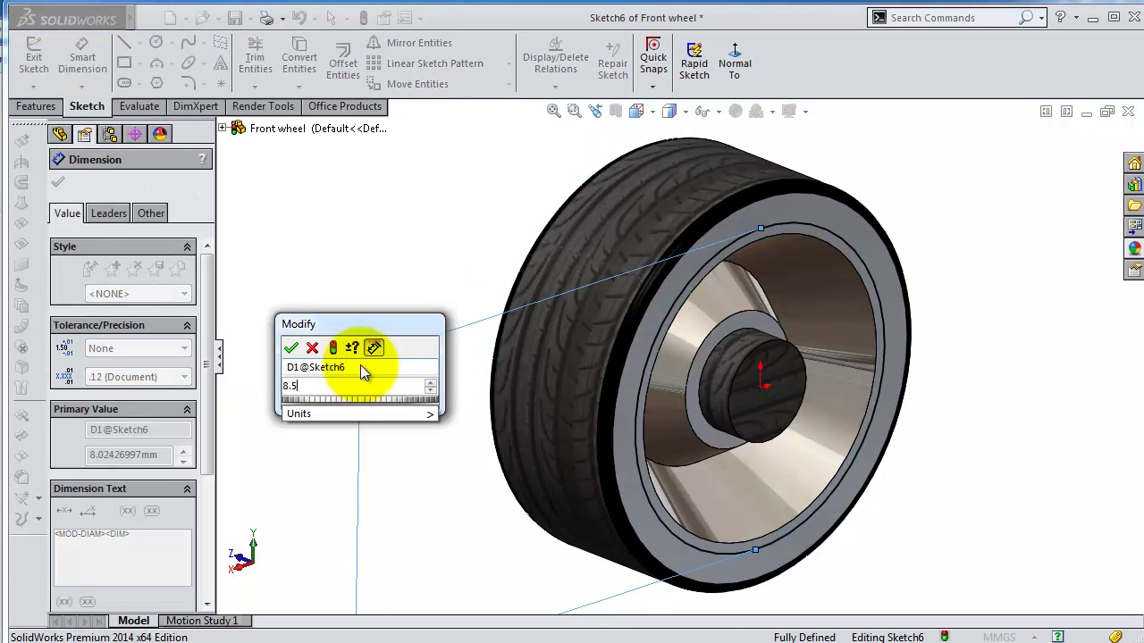
{"action": "type", "text": "8.5"}
{"action": "key", "text": "Return"}
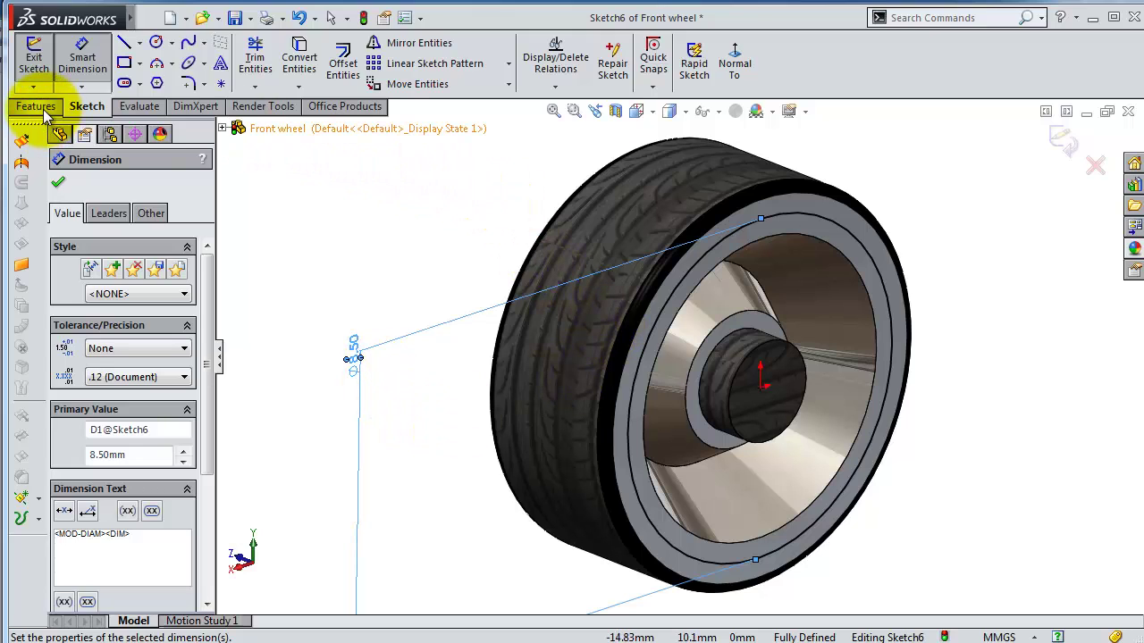
{"action": "double_click", "coordinate": [355, 352]}
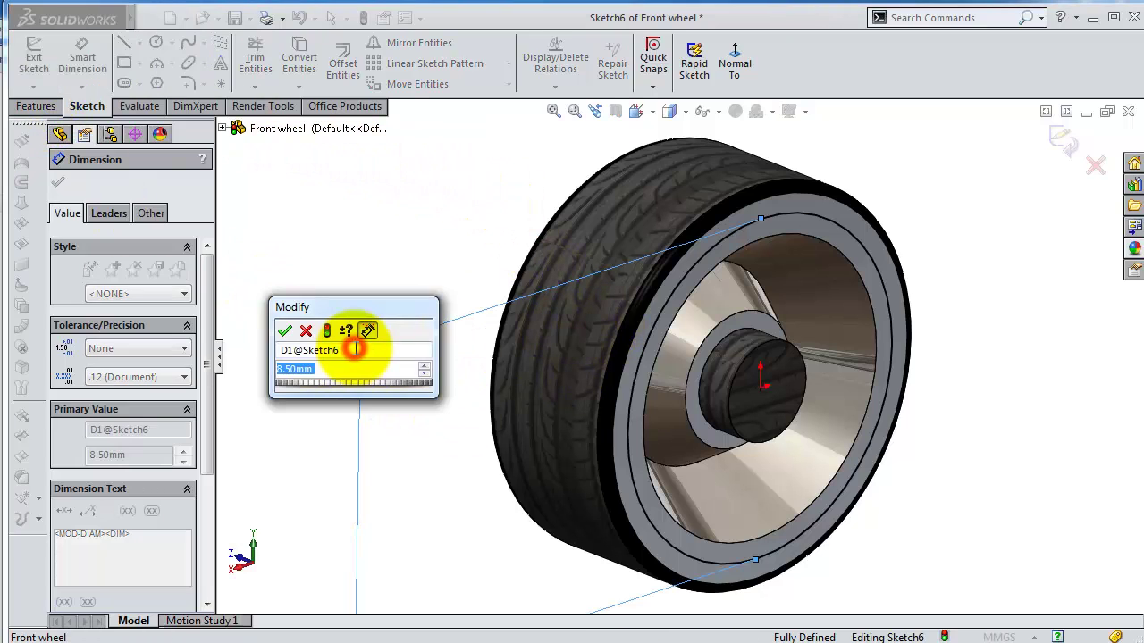
{"action": "type", "text": "8"}
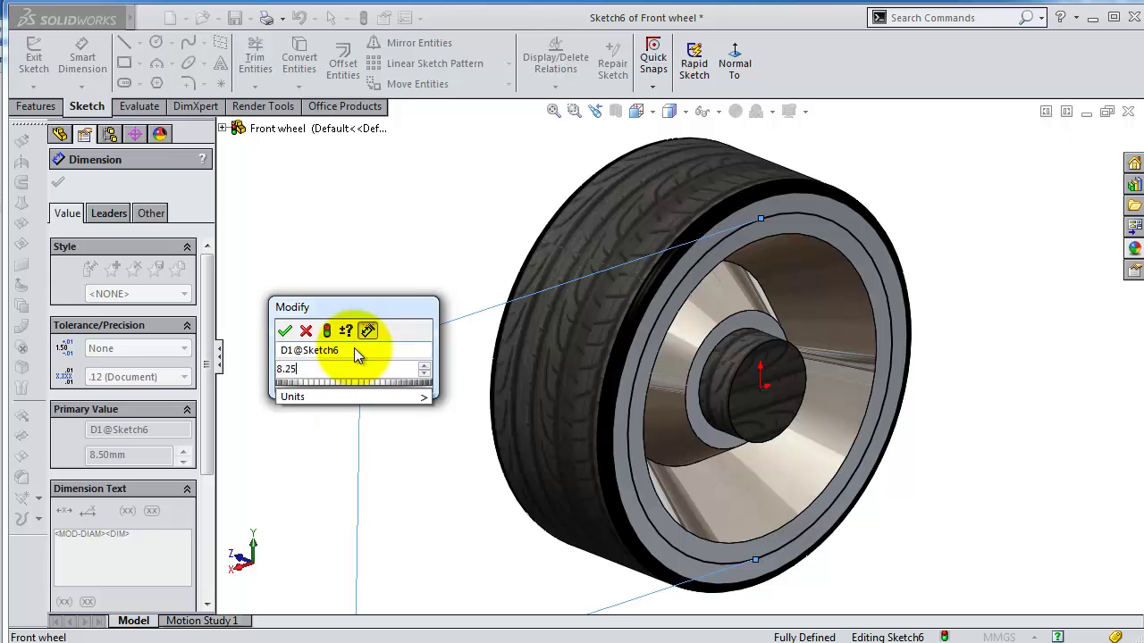
{"action": "key", "text": "Return"}
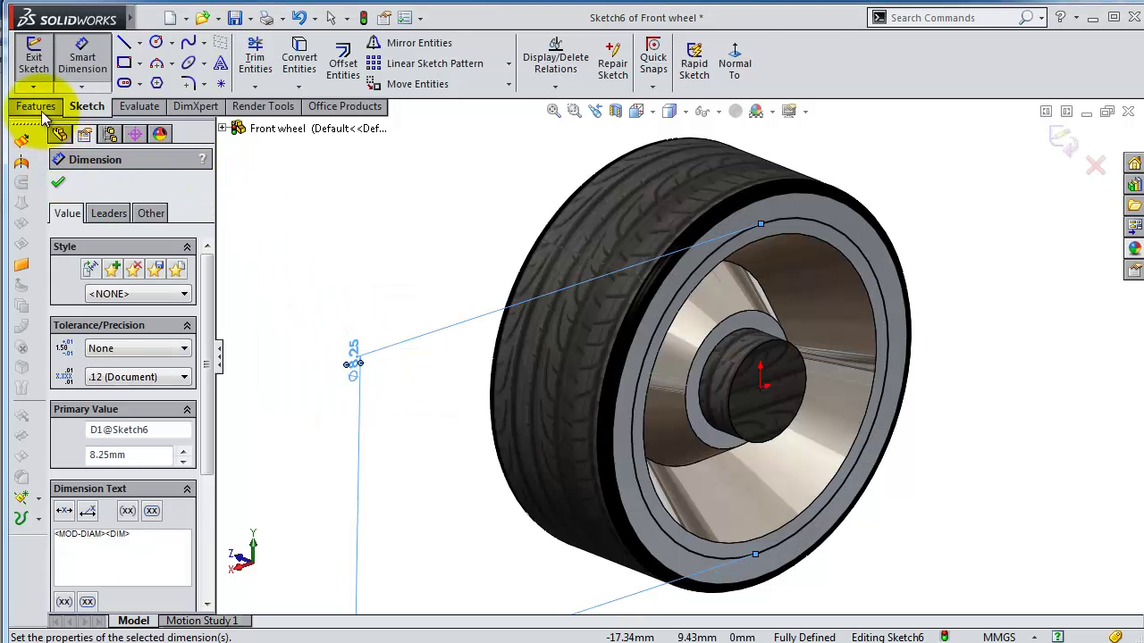
Extrude the ring between the edge and the Ø8.25 circle 0.10 mm outward.
{"action": "left_click", "coordinate": [40, 109]}
{"action": "left_click", "coordinate": [273, 65]}
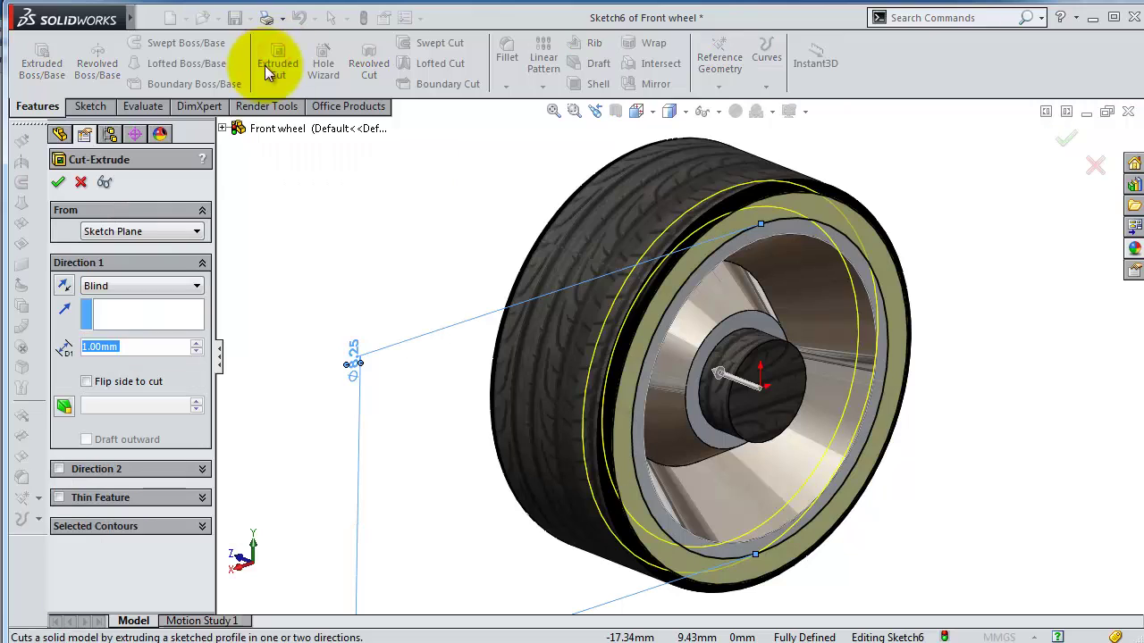
{"action": "left_click", "coordinate": [78, 183]}
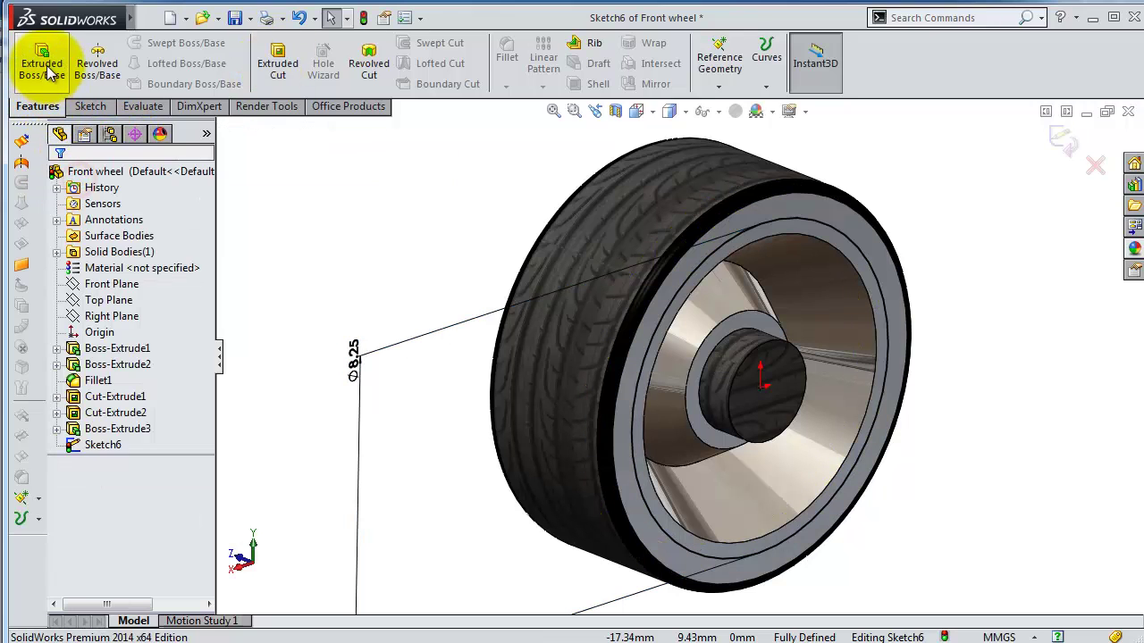
{"action": "left_click", "coordinate": [41, 62]}
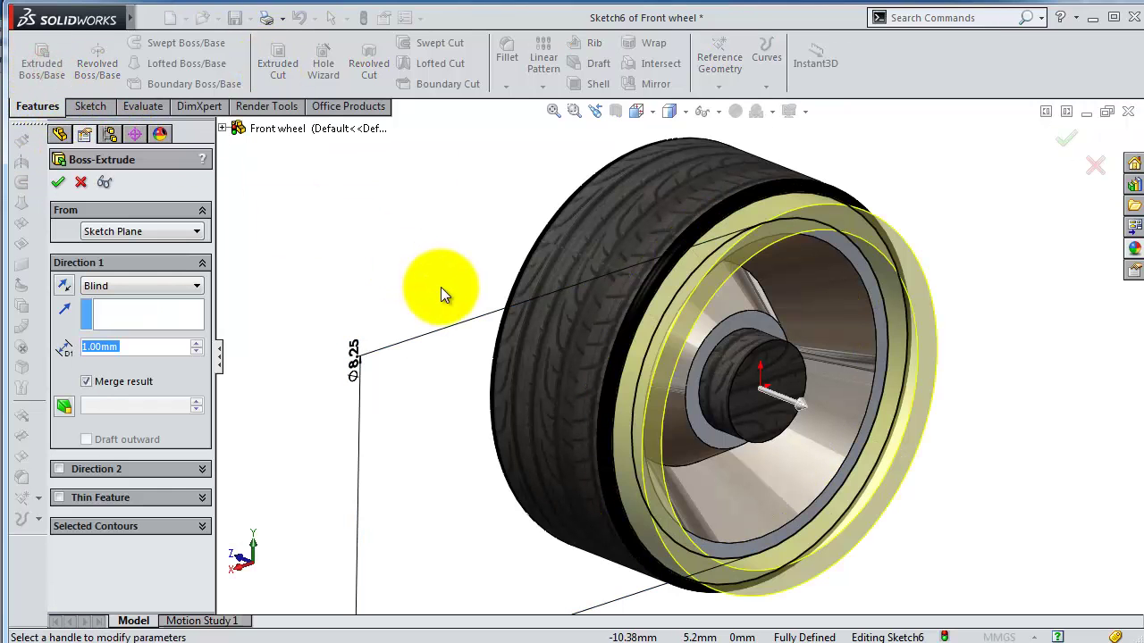
{"action": "type", "text": "1"}
{"action": "key", "text": "Return"}
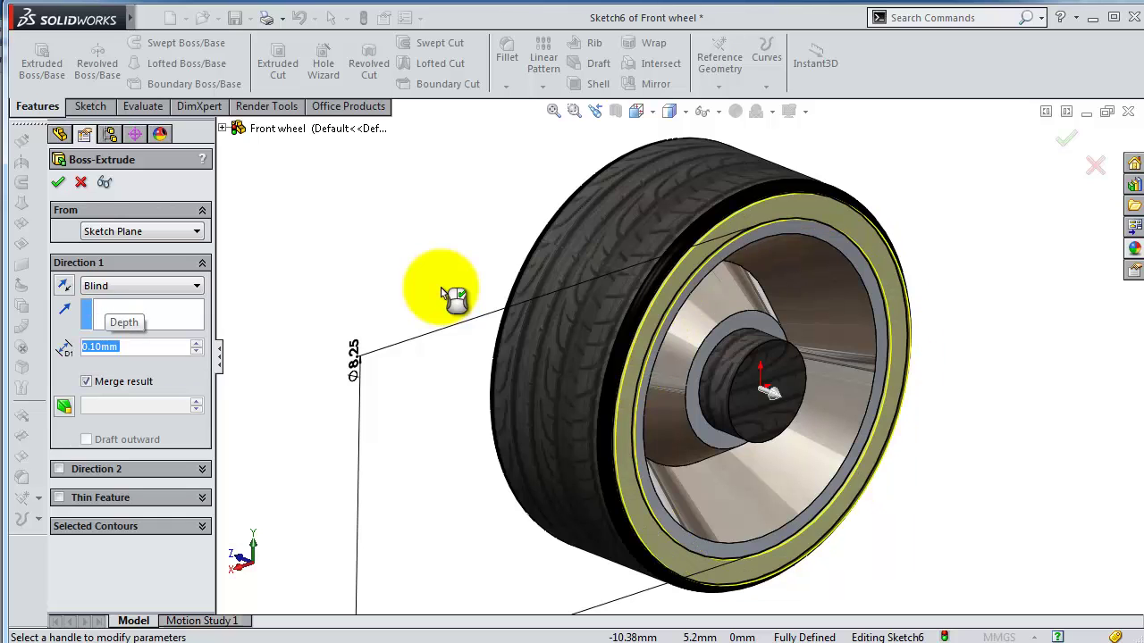
{"action": "left_click", "coordinate": [60, 183]}
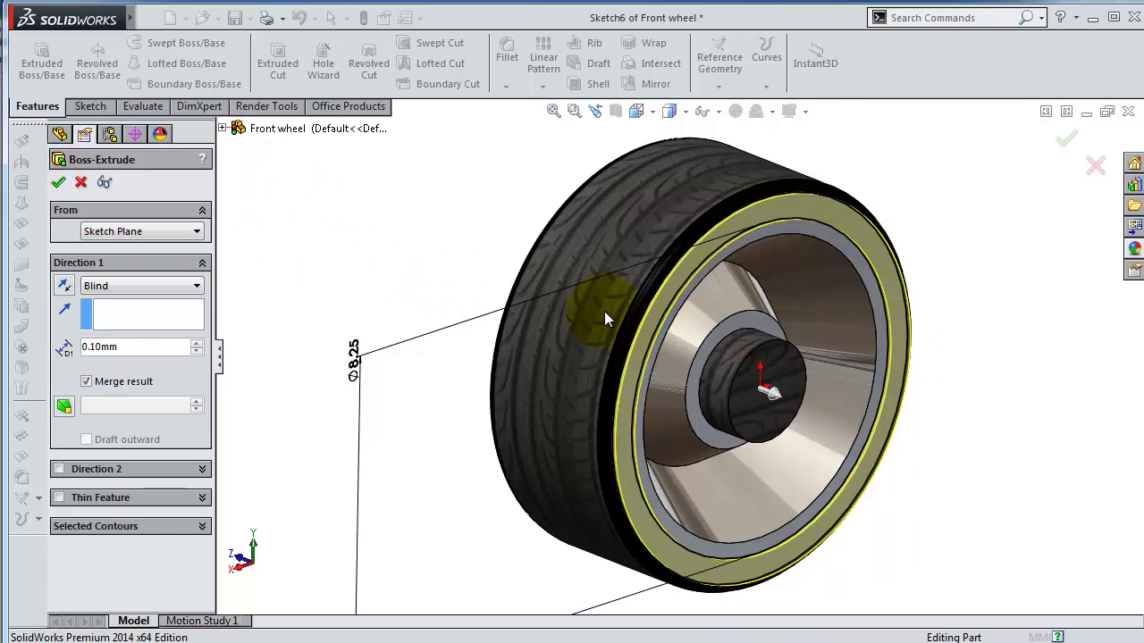
{"action": "mouse_move", "coordinate": [453, 343]}
{"action": "middle_mouse_down"}
{"action": "mouse_move", "coordinate": [431, 347]}
{"action": "mouse_move", "coordinate": [446, 371]}
{"action": "middle_mouse_up"}
Apply polished aluminum to the hub boss and the rear axle features.
{"action": "left_click", "coordinate": [143, 429]}
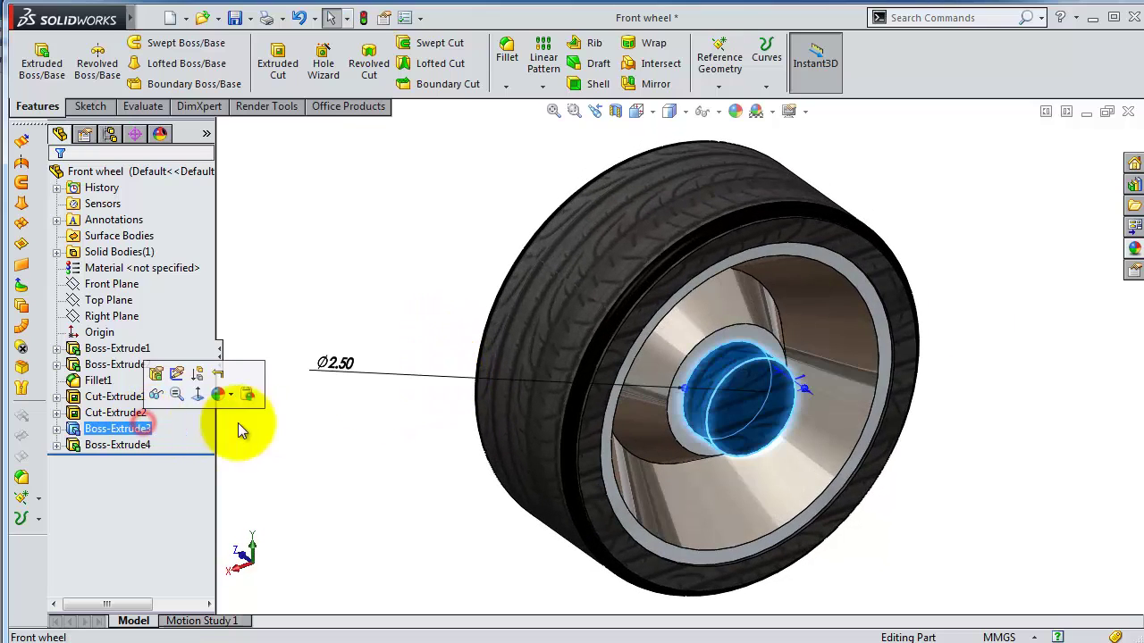
{"action": "left_click", "coordinate": [1133, 245]}
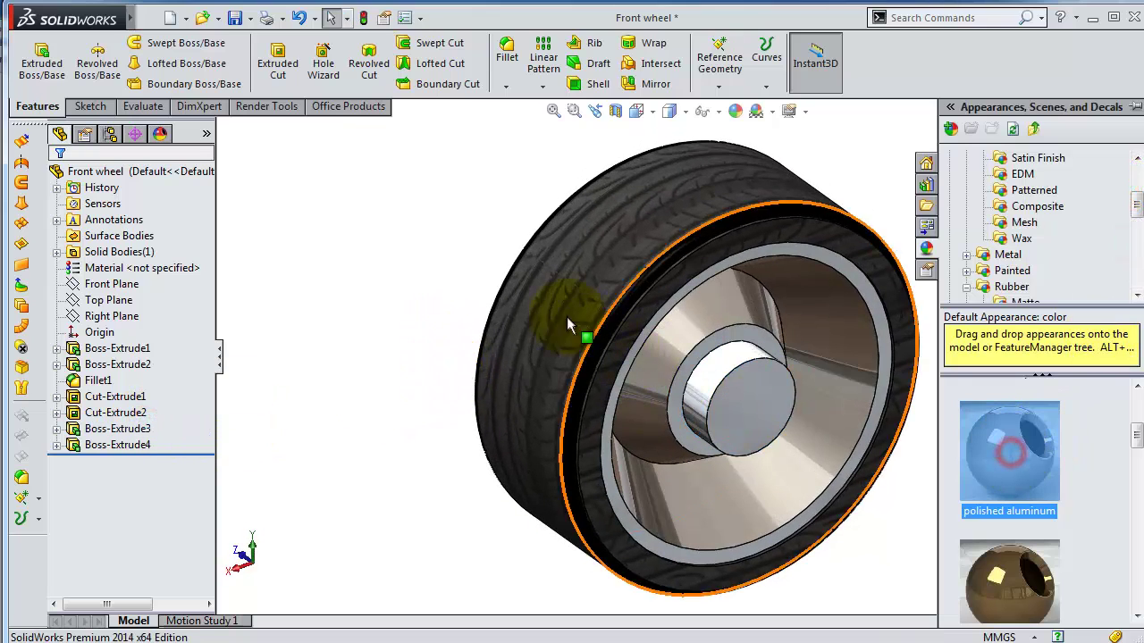
{"action": "mouse_move", "coordinate": [473, 281]}
{"action": "middle_mouse_down"}
{"action": "mouse_move", "coordinate": [411, 210]}
{"action": "mouse_move", "coordinate": [416, 247]}
{"action": "mouse_move", "coordinate": [342, 296]}
{"action": "mouse_move", "coordinate": [450, 206]}
{"action": "mouse_move", "coordinate": [524, 324]}
{"action": "mouse_move", "coordinate": [546, 319]}
{"action": "mouse_move", "coordinate": [492, 334]}
{"action": "mouse_move", "coordinate": [481, 322]}
{"action": "middle_mouse_up"}
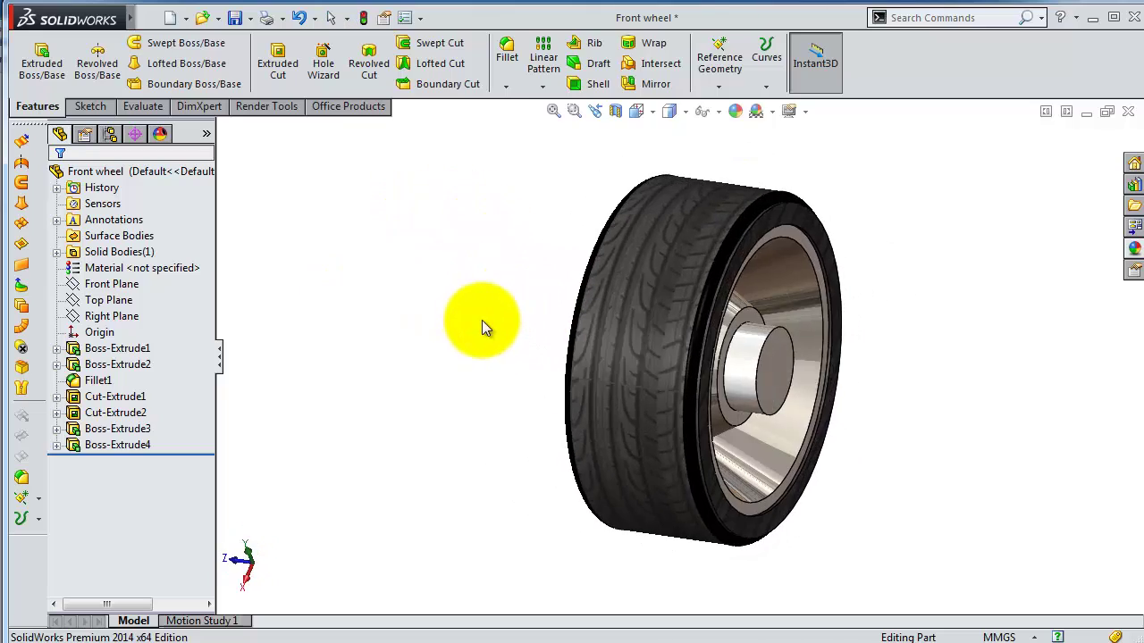
{"action": "left_click", "coordinate": [134, 366]}
{"action": "left_click", "coordinate": [1133, 252]}
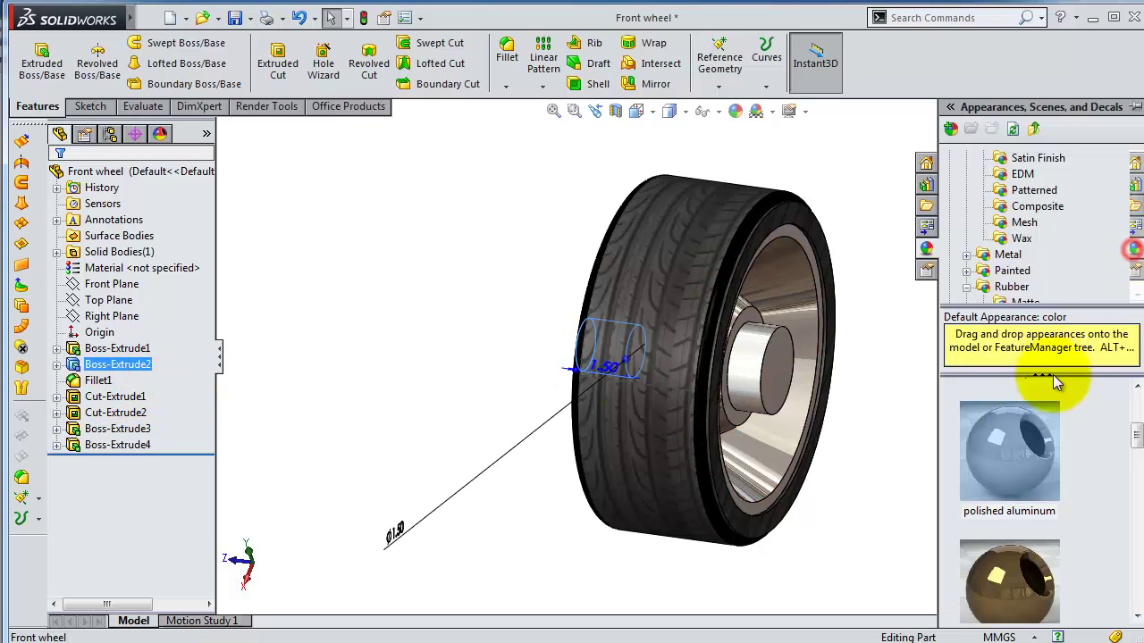
{"action": "left_click", "coordinate": [1000, 436]}
{"action": "middle_click_drag", "start_coordinate": [432, 237], "coordinate": [472, 339]}
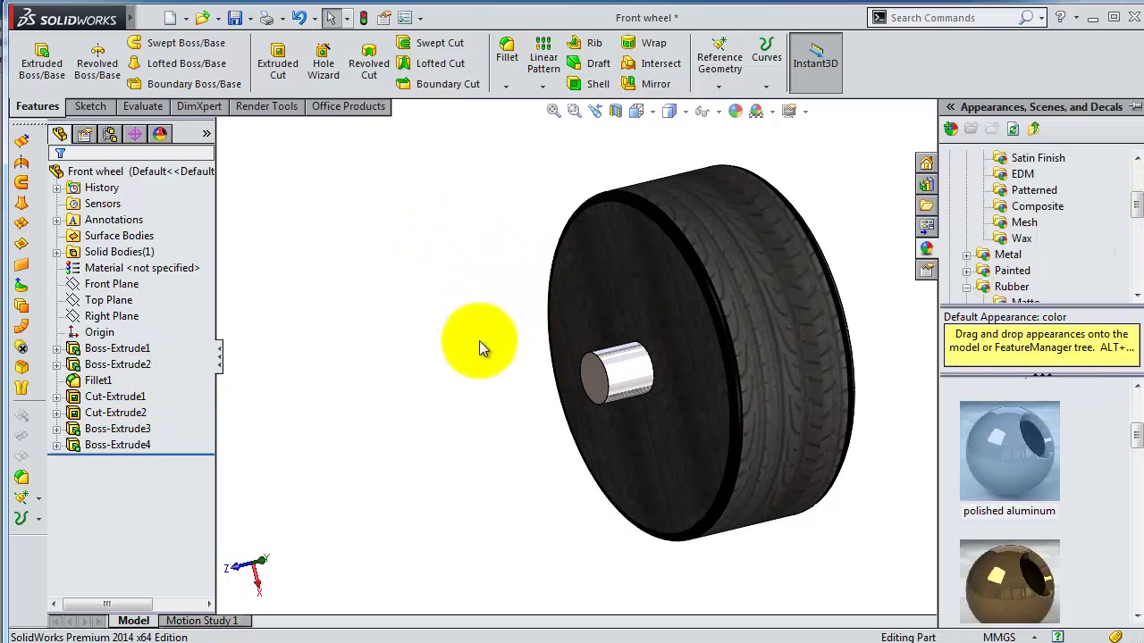
{"action": "mouse_move", "coordinate": [881, 294]}
{"action": "middle_mouse_down"}
{"action": "mouse_move", "coordinate": [768, 340]}
{"action": "mouse_move", "coordinate": [740, 158]}
{"action": "middle_mouse_up"}
Save the part and start a 0.25 mm constant-size fillet.
{"action": "key", "text": "ctrl+s"}
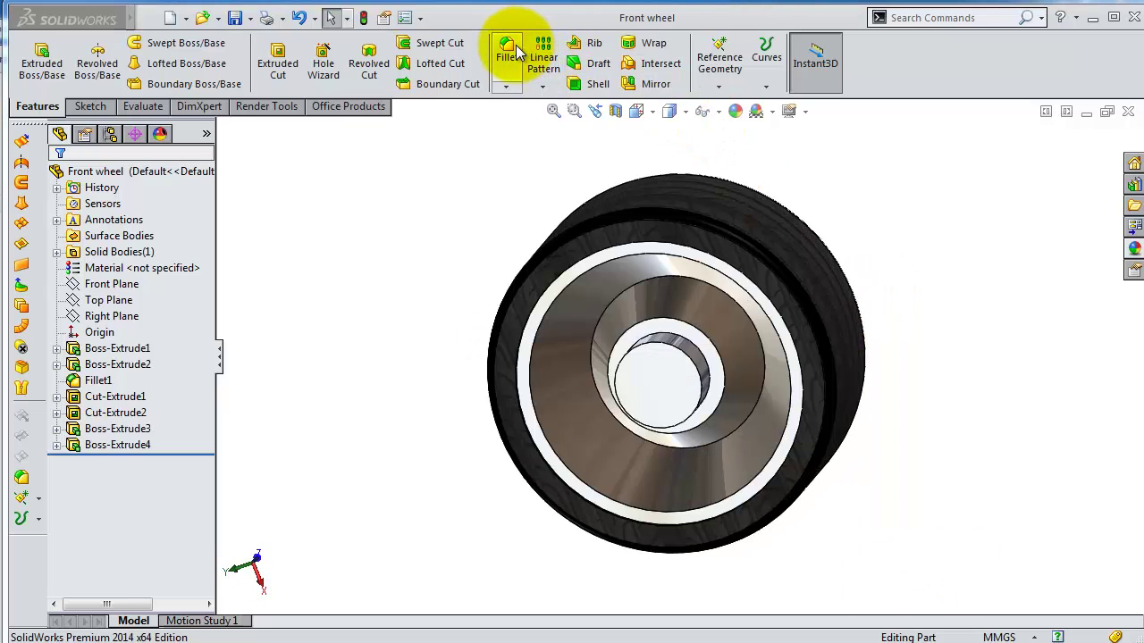
{"action": "left_click", "coordinate": [521, 52]}
{"action": "scroll", "coordinate": [613, 280], "scroll_direction": "down", "scroll_amount": 3}
Round the outer rim edge next to the tire with a 0.25 mm fillet, creating Fillet2.
{"action": "scroll", "coordinate": [656, 261], "scroll_direction": "down", "scroll_amount": 3}
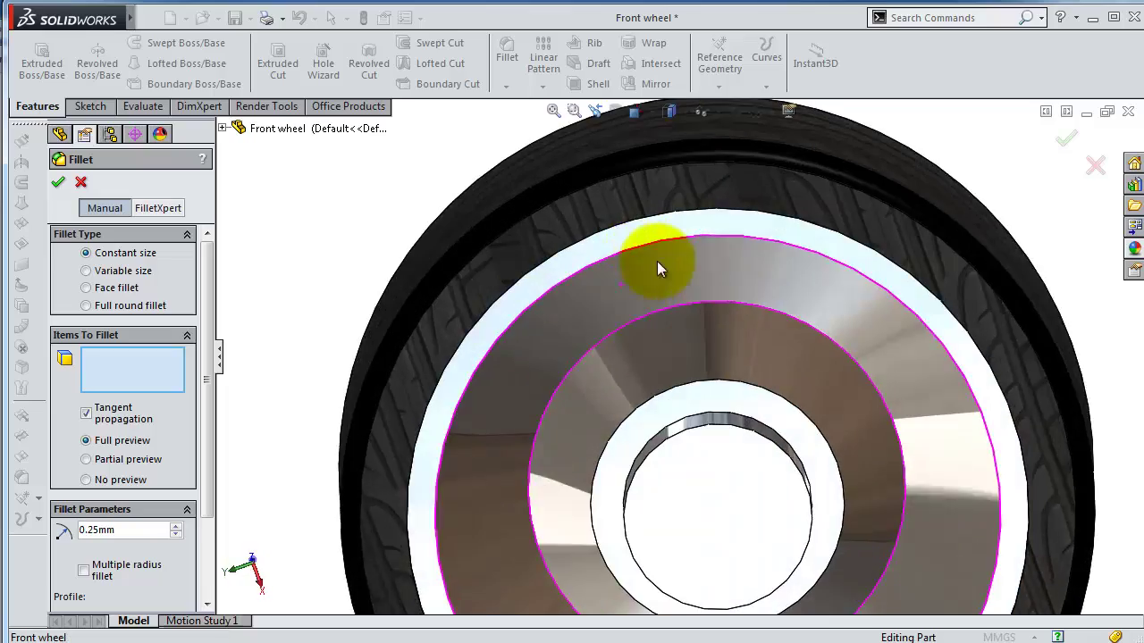
{"action": "mouse_move", "coordinate": [657, 261]}
{"action": "middle_mouse_down"}
{"action": "mouse_move", "coordinate": [663, 242]}
{"action": "mouse_move", "coordinate": [733, 288]}
{"action": "mouse_move", "coordinate": [745, 247]}
{"action": "mouse_move", "coordinate": [713, 239]}
{"action": "middle_mouse_up"}
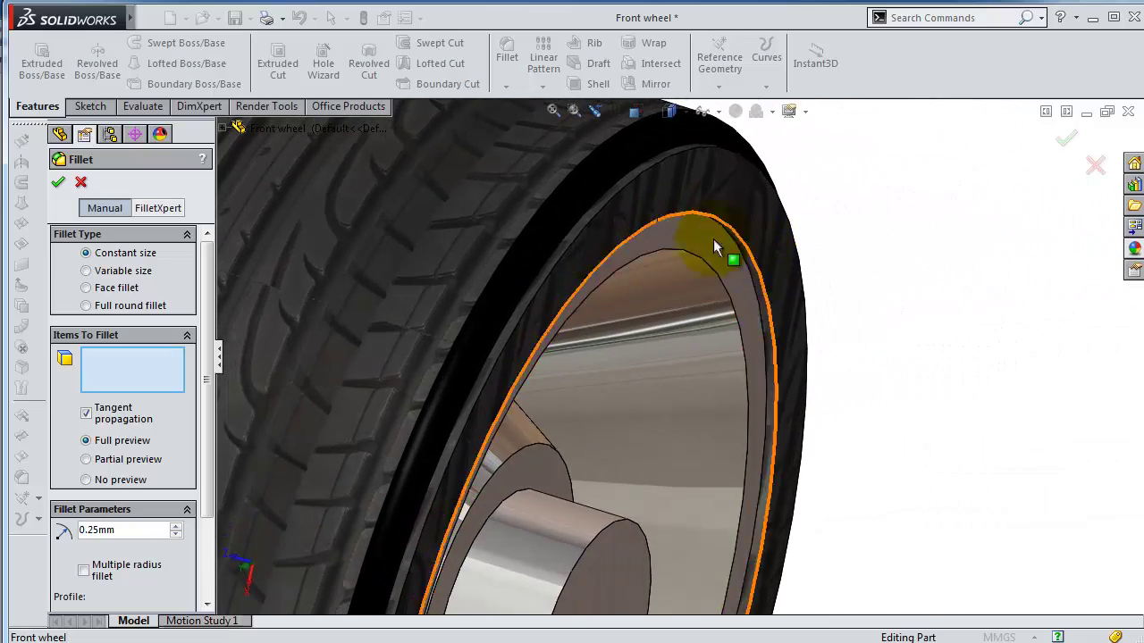
{"action": "left_click", "coordinate": [644, 172]}
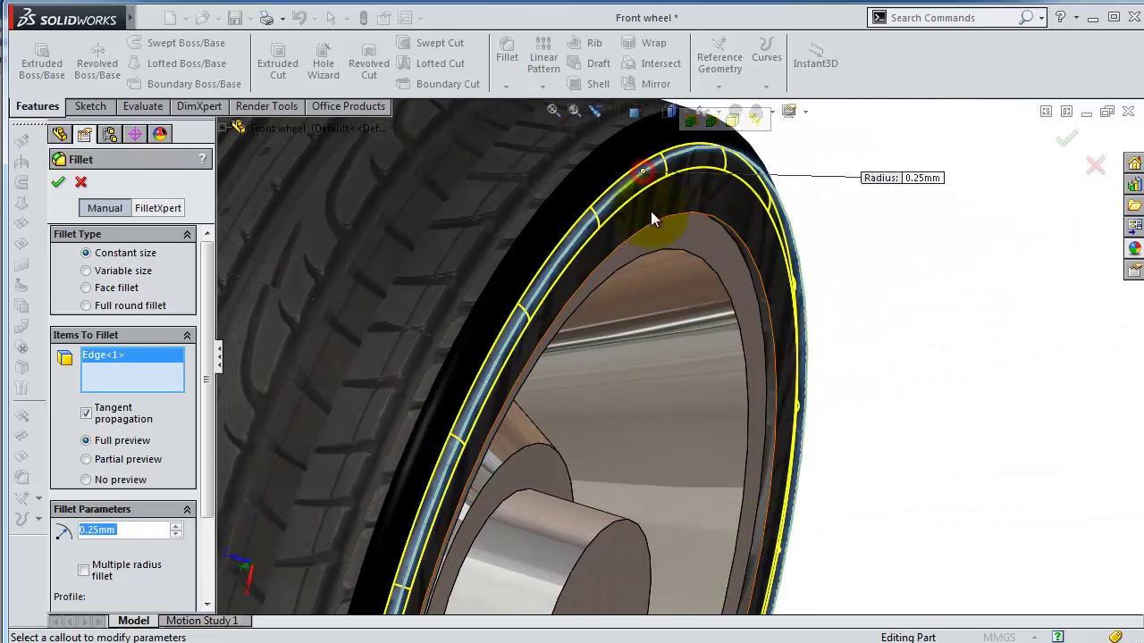
{"action": "left_click", "coordinate": [1066, 141]}
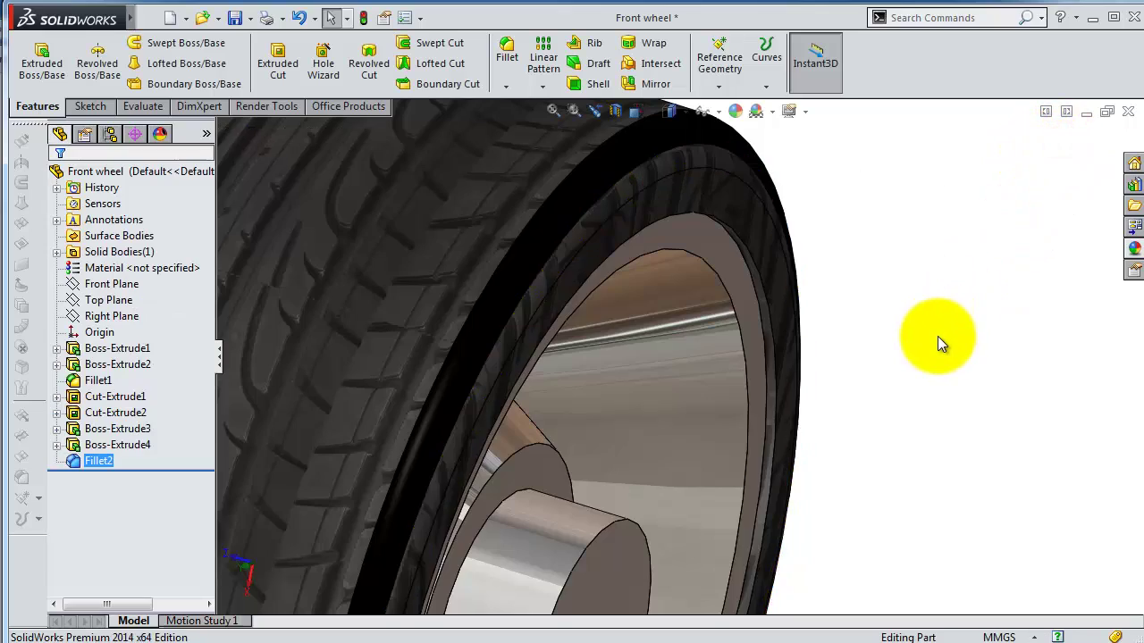
{"action": "mouse_move", "coordinate": [943, 311]}
{"action": "middle_mouse_down"}
{"action": "mouse_move", "coordinate": [770, 290]}
{"action": "mouse_move", "coordinate": [573, 462]}
{"action": "middle_mouse_up"}
Start a sketch on the hub face and draw a small circle beside the centre.
{"action": "left_click", "coordinate": [573, 463]}
{"action": "left_click", "coordinate": [632, 420]}
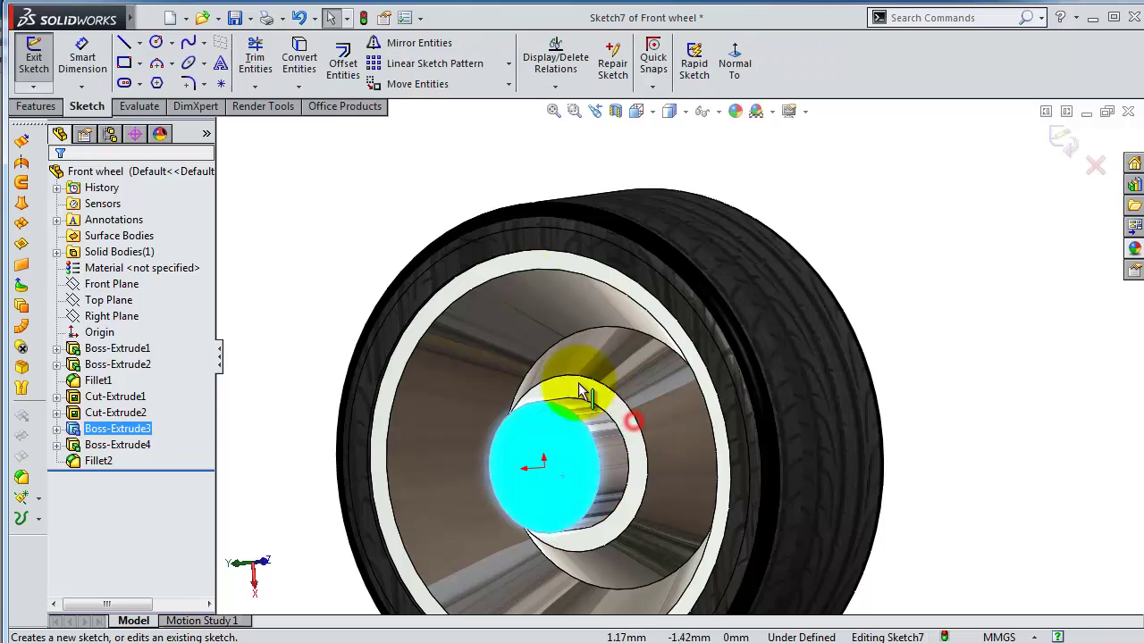
{"action": "left_click", "coordinate": [741, 63]}
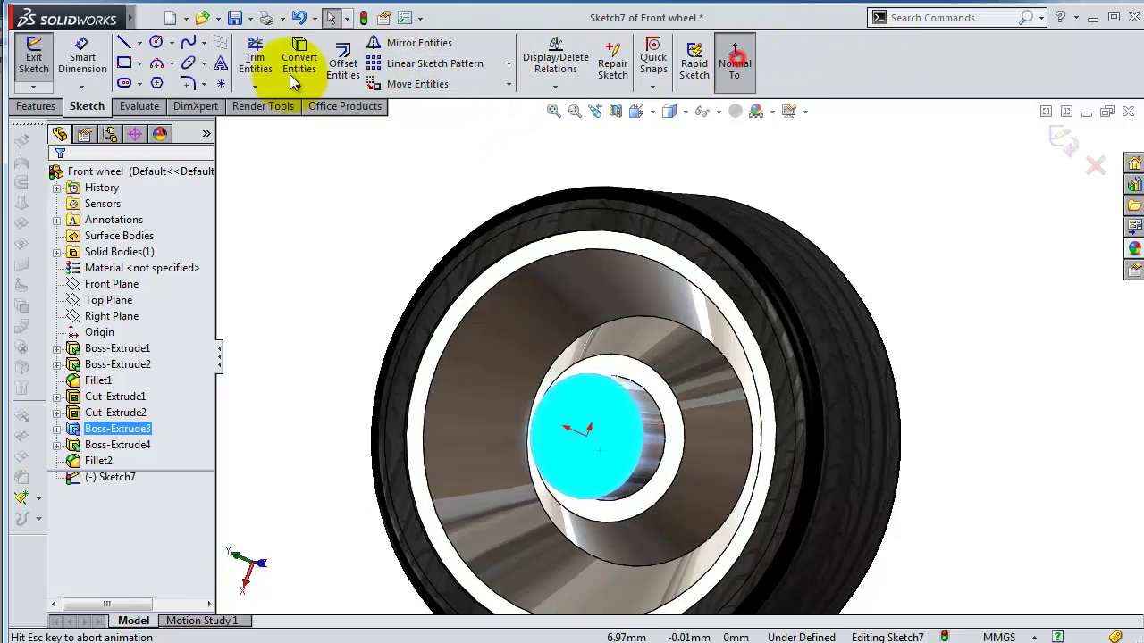
{"action": "left_click", "coordinate": [156, 42]}
{"action": "scroll", "coordinate": [482, 206], "scroll_direction": "down", "scroll_amount": 5}
{"action": "key", "text": "f"}
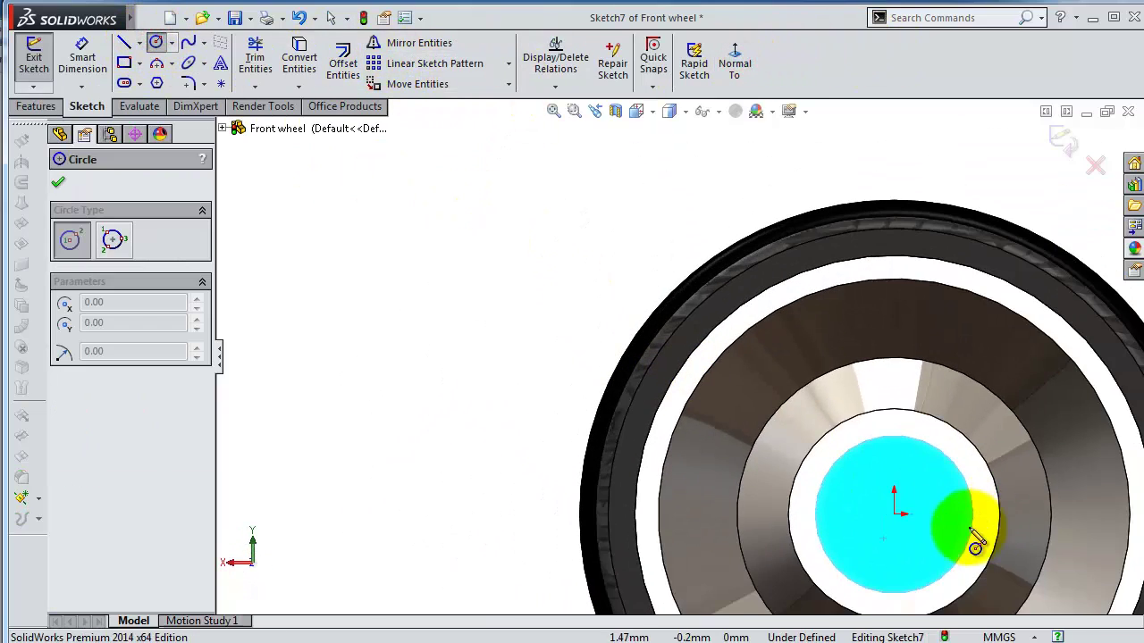
{"action": "left_click", "coordinate": [956, 535]}
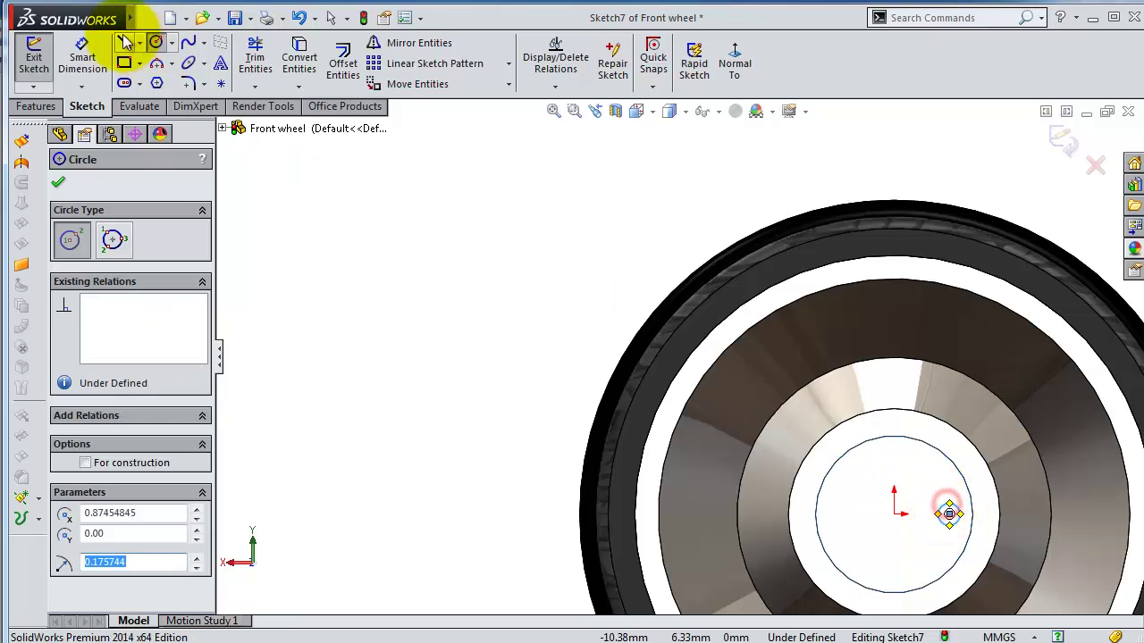
Dimension the circle to Ø0.35 mm, with its centre 0.75 mm from the origin.
{"action": "left_click", "coordinate": [83, 55]}
{"action": "left_click", "coordinate": [947, 493]}
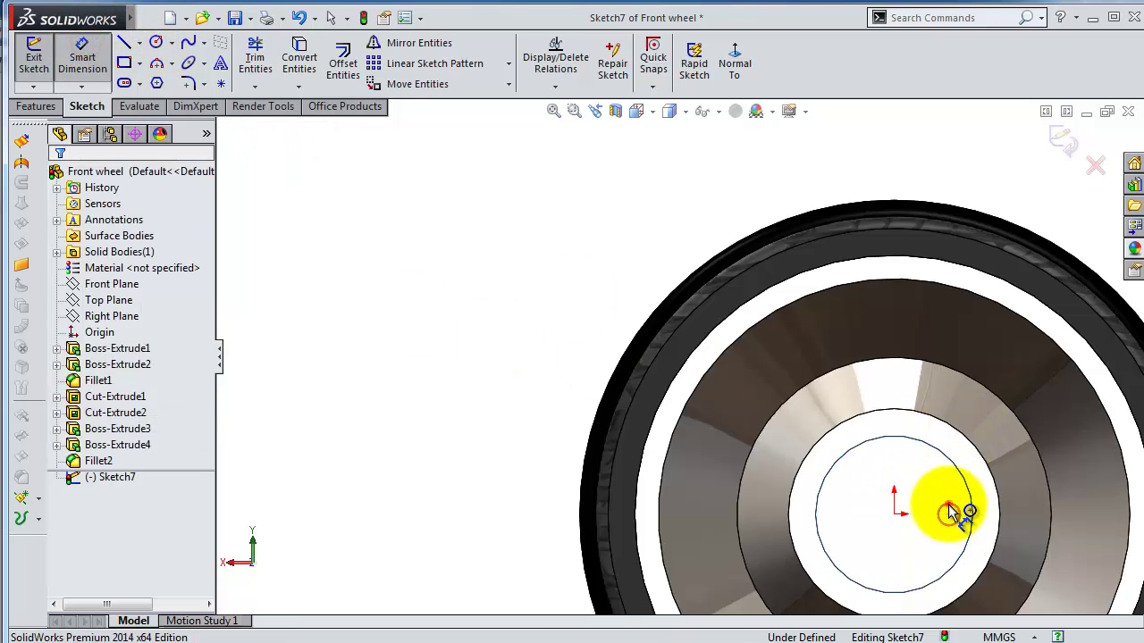
{"action": "left_click", "coordinate": [365, 302]}
{"action": "type", "text": "0."}
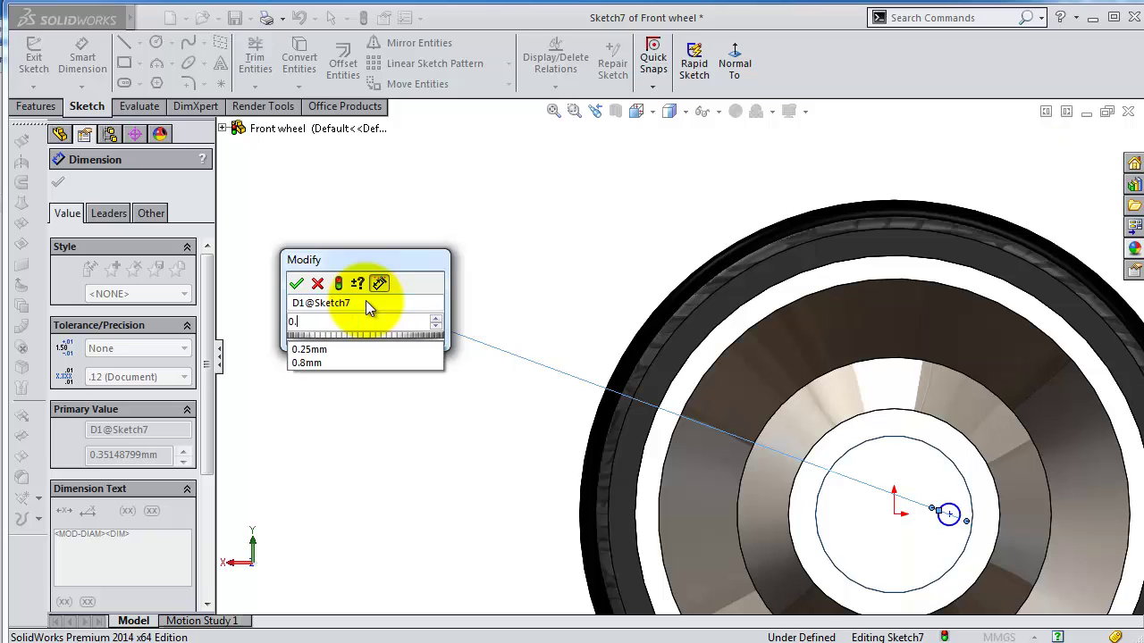
{"action": "type", "text": "35"}
{"action": "key", "text": "Return"}
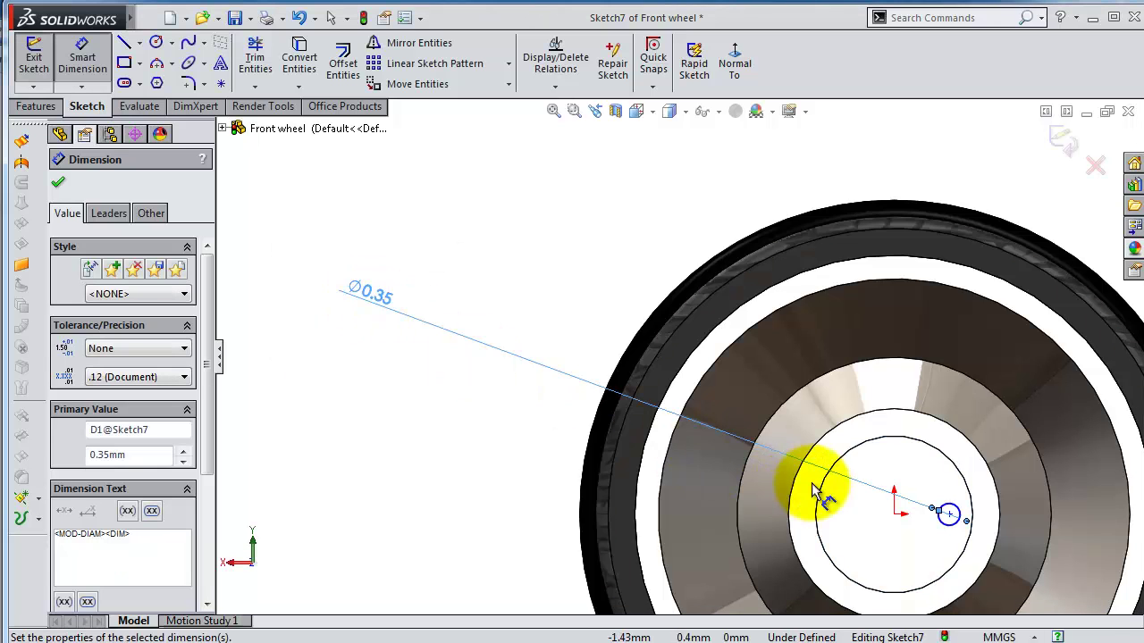
{"action": "scroll", "coordinate": [813, 491], "scroll_direction": "down", "scroll_amount": 2}
{"action": "left_click", "coordinate": [974, 517]}
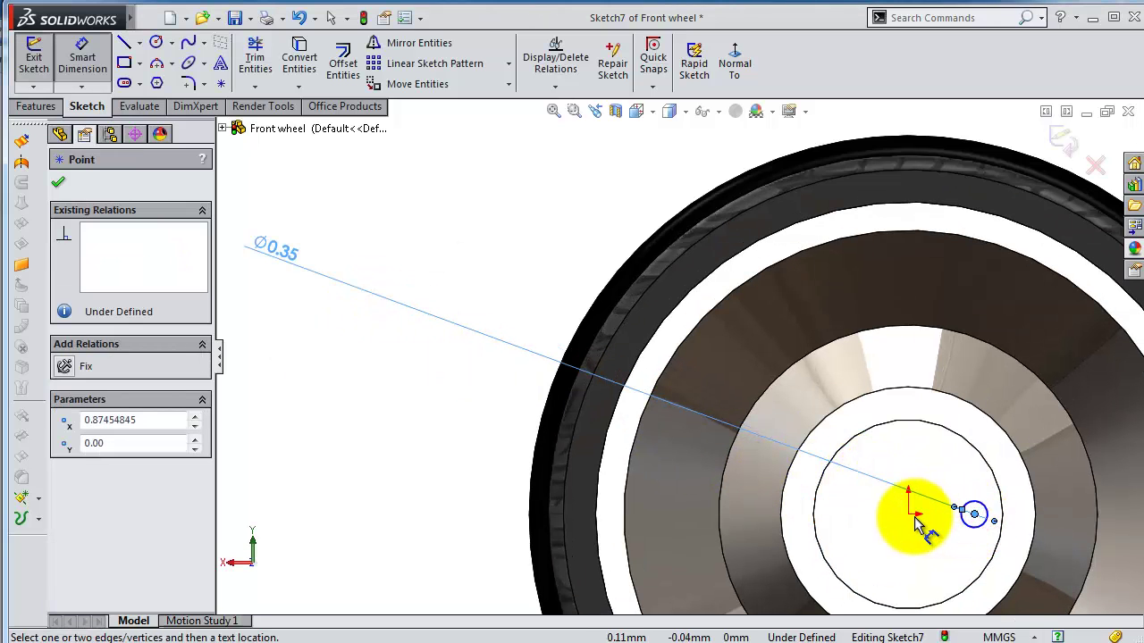
{"action": "left_click", "coordinate": [909, 516]}
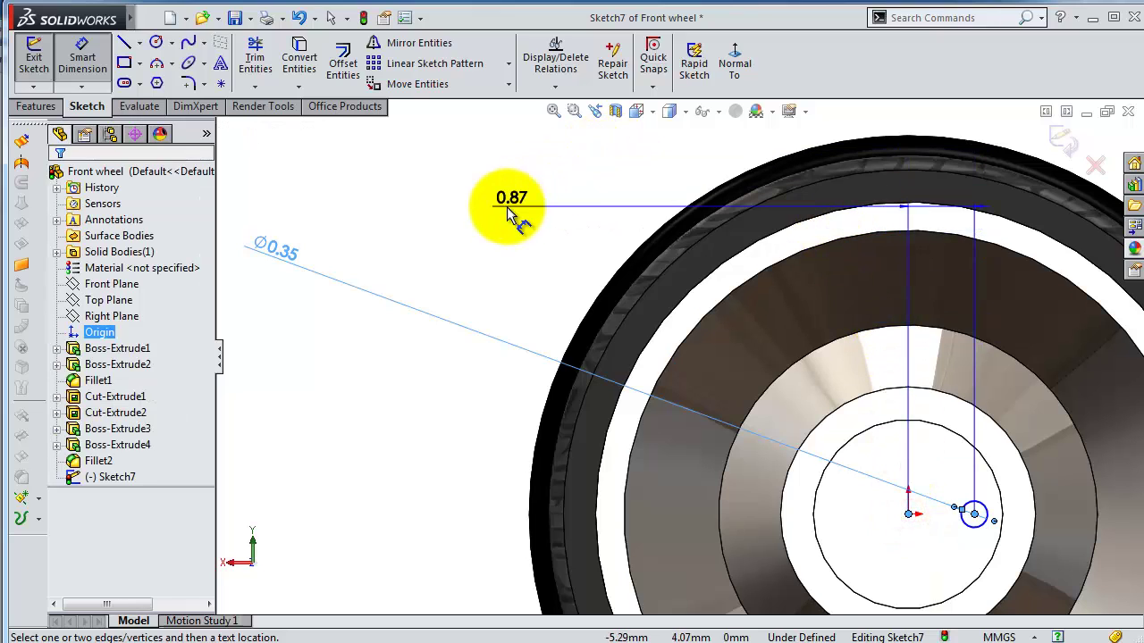
{"action": "left_click", "coordinate": [509, 207]}
{"action": "type", "text": "0.75"}
{"action": "key", "text": "Return"}
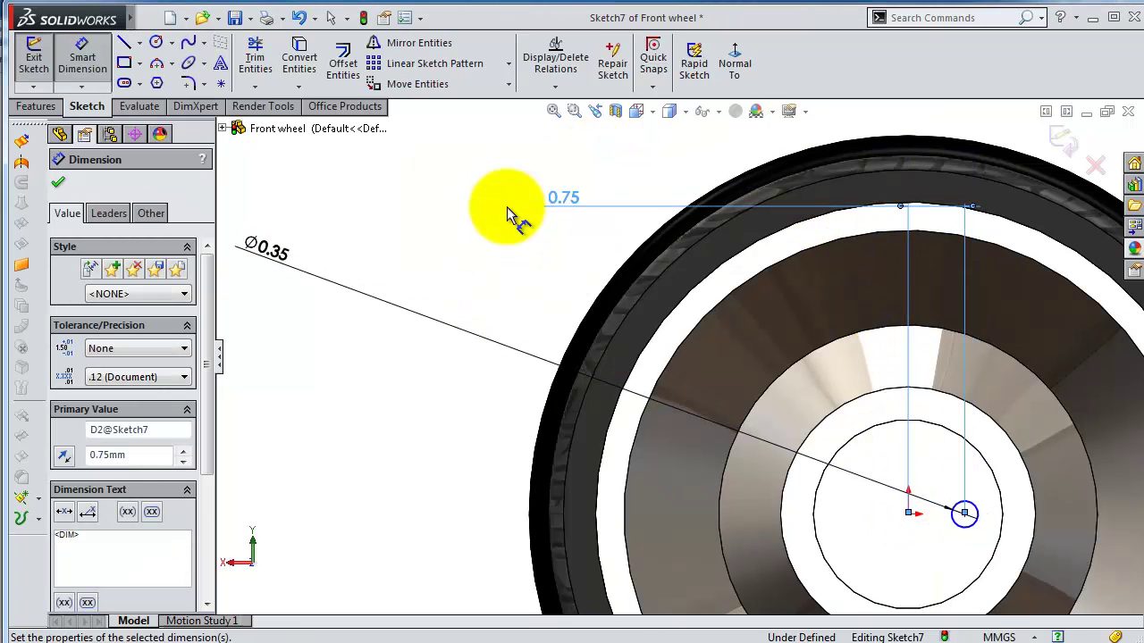
Make the circle's centre horizontal with the origin.
{"action": "key", "text": "Escape"}
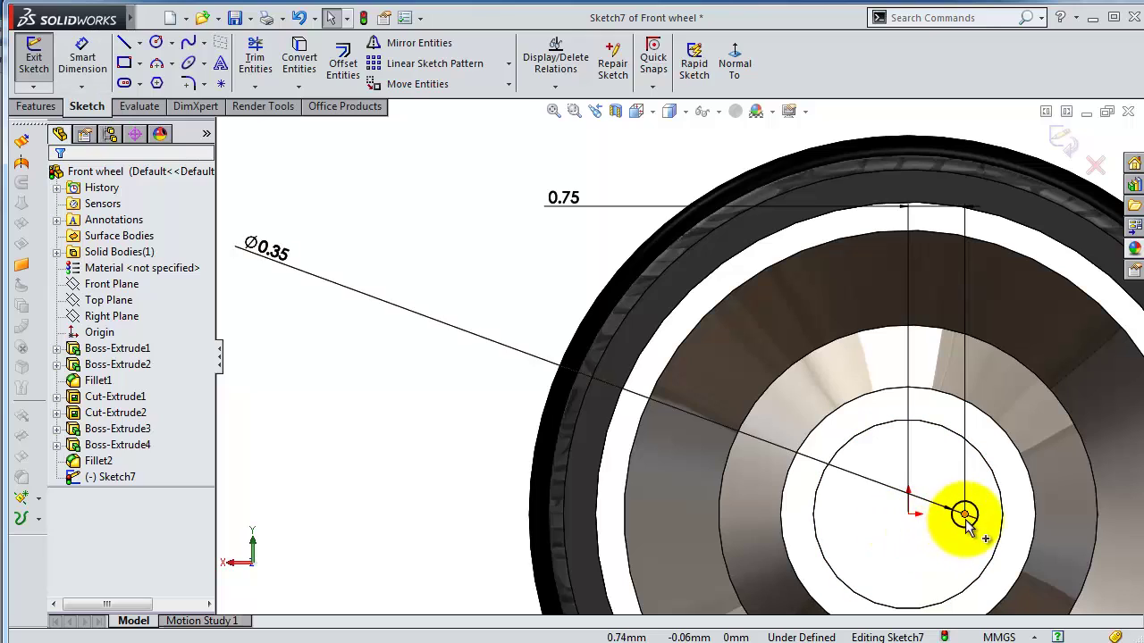
{"action": "left_click", "coordinate": [965, 516]}
{"action": "left_click", "coordinate": [908, 515], "text": "ctrl"}
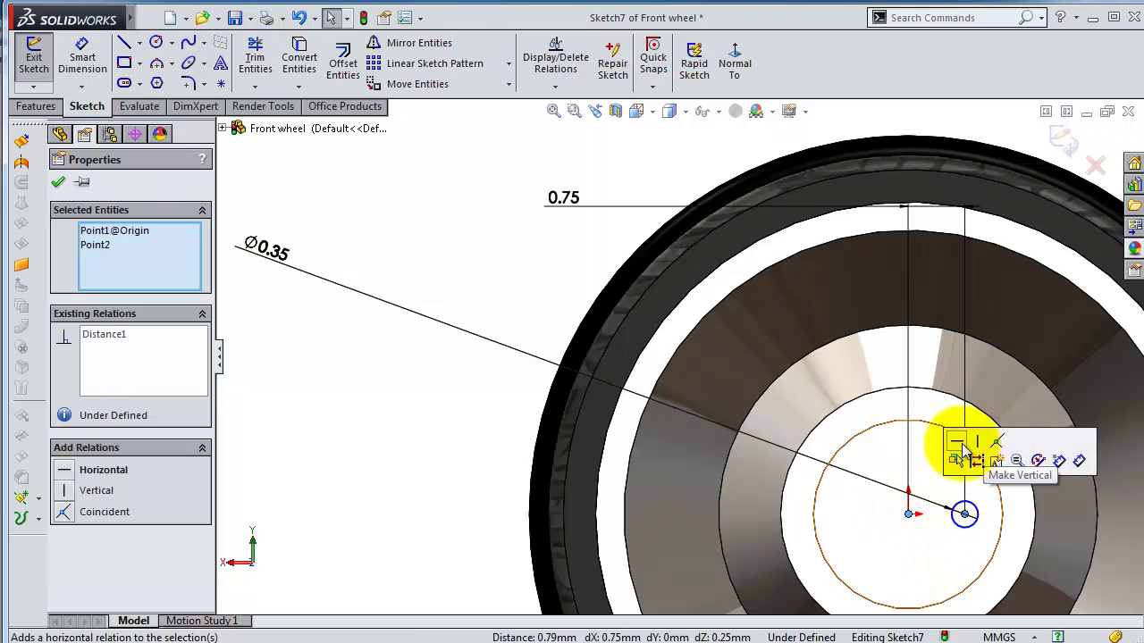
{"action": "left_click", "coordinate": [954, 447]}
{"action": "left_click", "coordinate": [503, 256]}
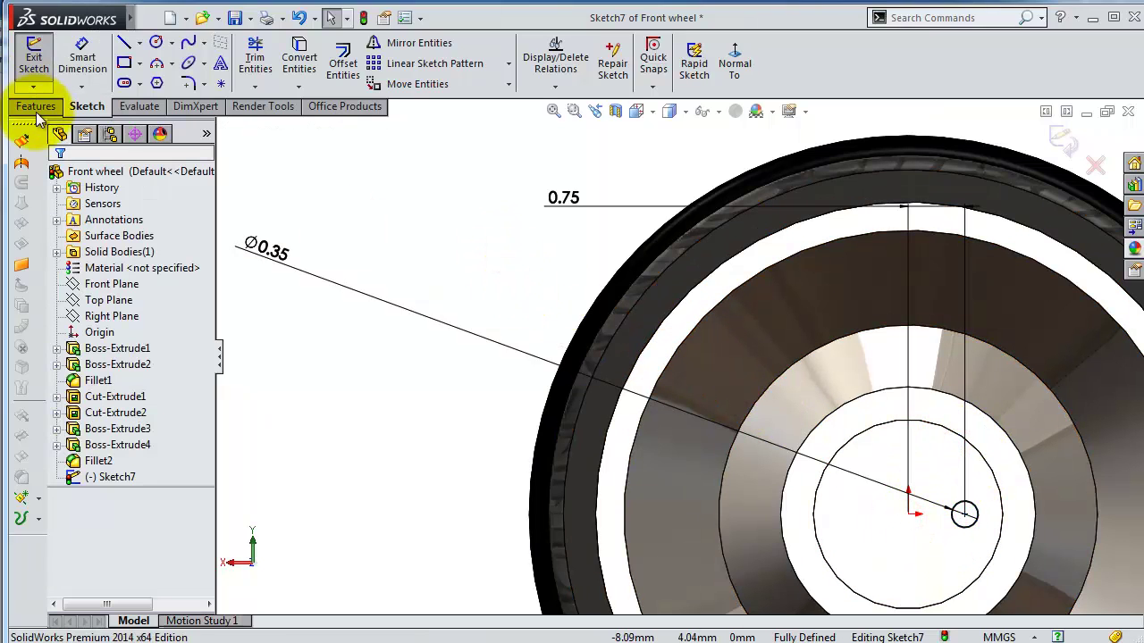
Extrude-cut the circle 6.10 mm deep into the hub, creating Cut-Extrude3.
{"action": "left_click", "coordinate": [35, 107]}
{"action": "left_click", "coordinate": [277, 63]}
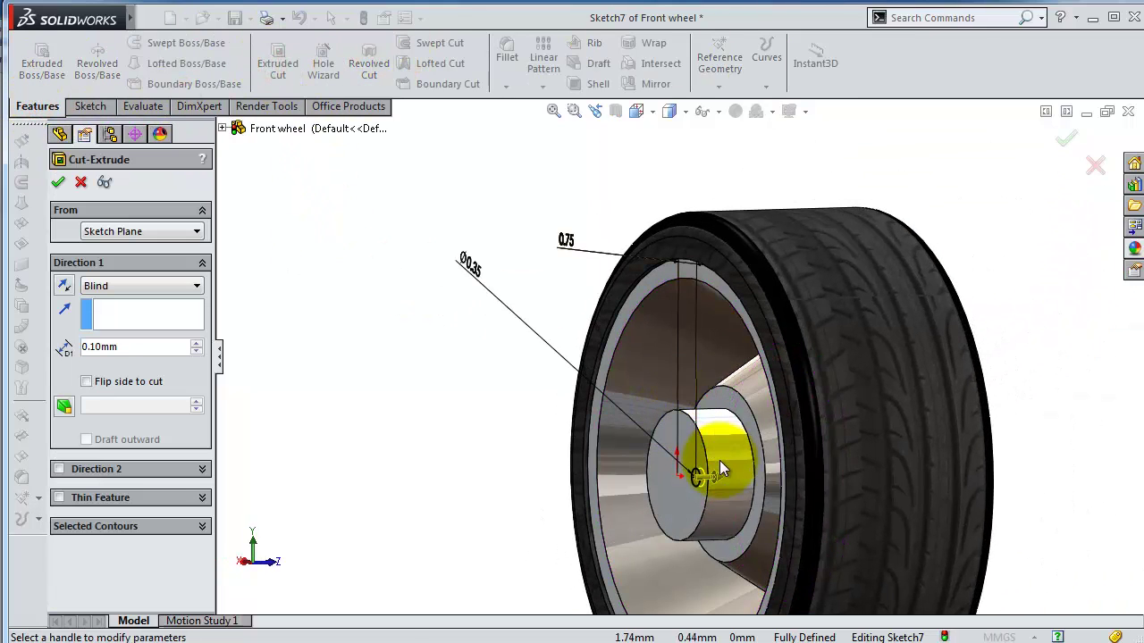
{"action": "left_click_drag", "start_coordinate": [725, 474], "coordinate": [995, 468]}
{"action": "left_click", "coordinate": [1087, 165]}
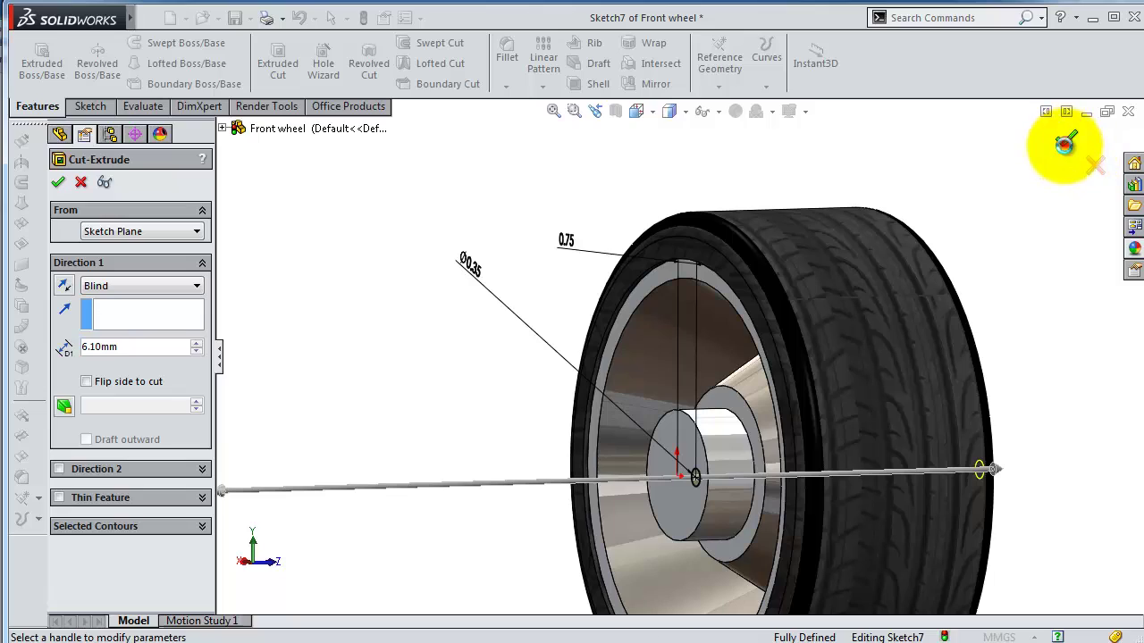
{"action": "left_click", "coordinate": [1065, 145]}
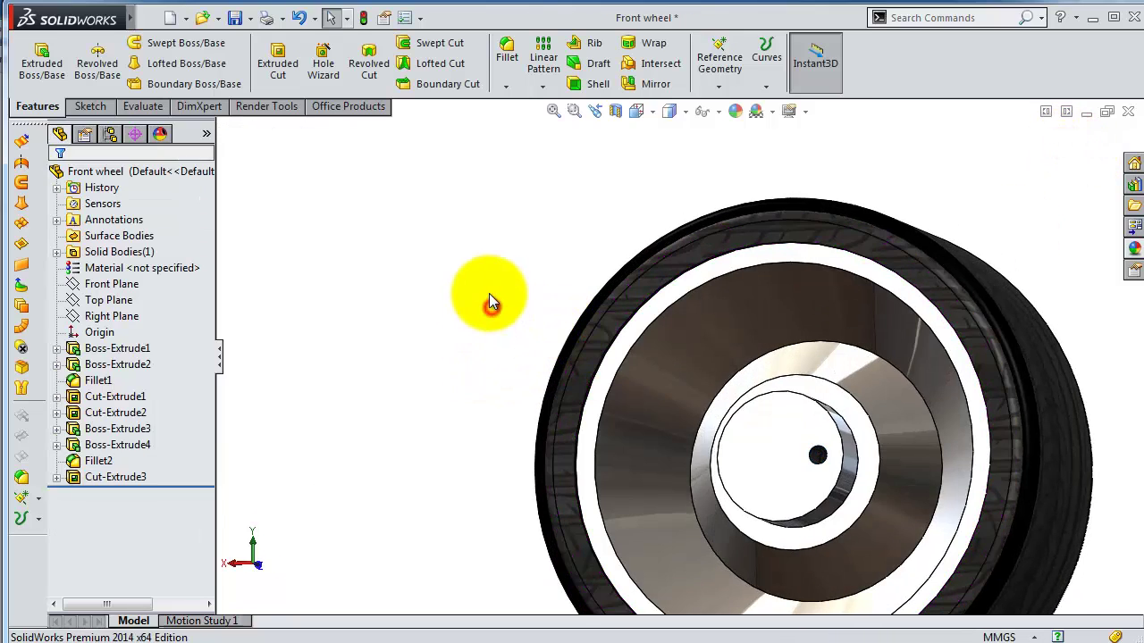
{"action": "mouse_move", "coordinate": [490, 302]}
{"action": "middle_mouse_down"}
{"action": "mouse_move", "coordinate": [317, 408]}
{"action": "mouse_move", "coordinate": [377, 354]}
{"action": "mouse_move", "coordinate": [513, 339]}
{"action": "mouse_move", "coordinate": [528, 301]}
{"action": "mouse_move", "coordinate": [493, 296]}
{"action": "middle_mouse_up"}
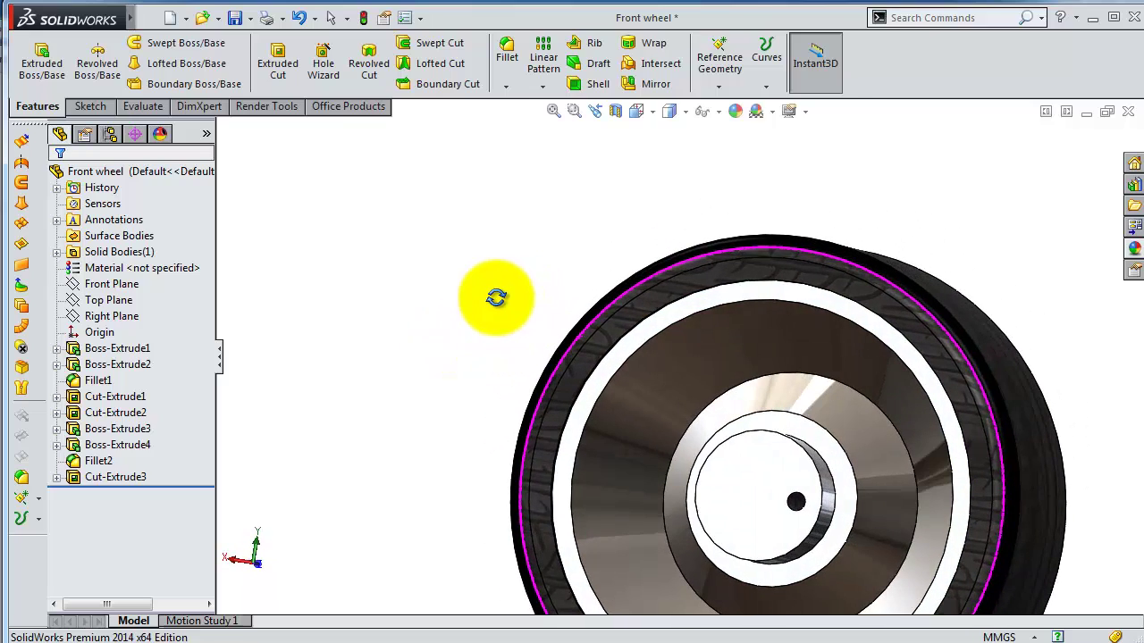
Sketch a circle on the hub face, centred level with the origin.
{"action": "left_click", "coordinate": [758, 549]}
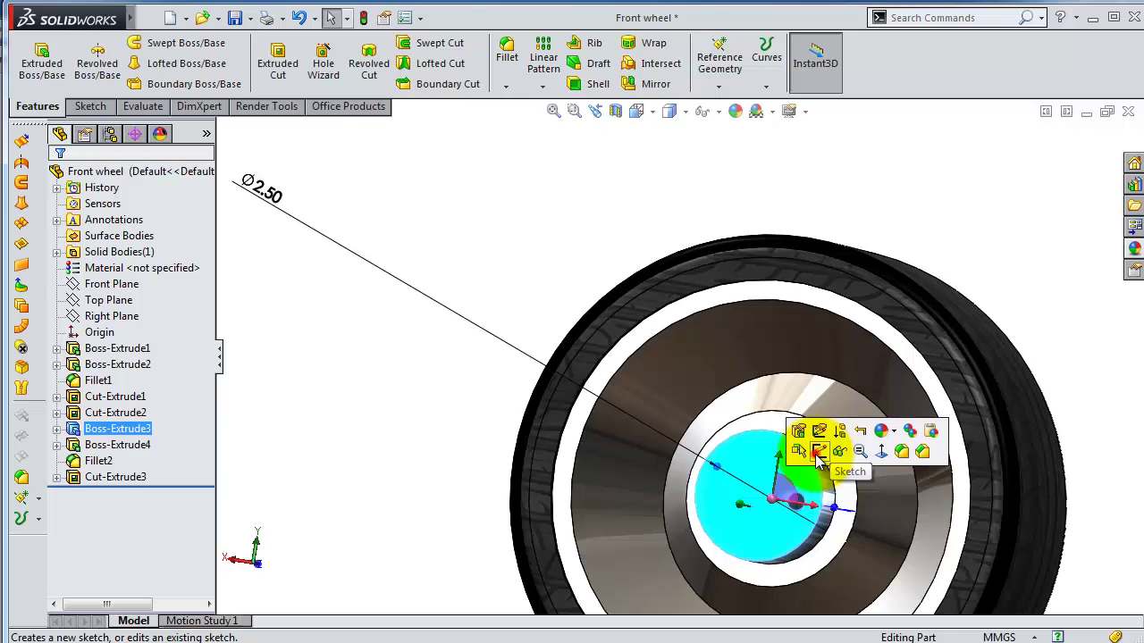
{"action": "left_click", "coordinate": [819, 452]}
{"action": "left_click", "coordinate": [729, 76]}
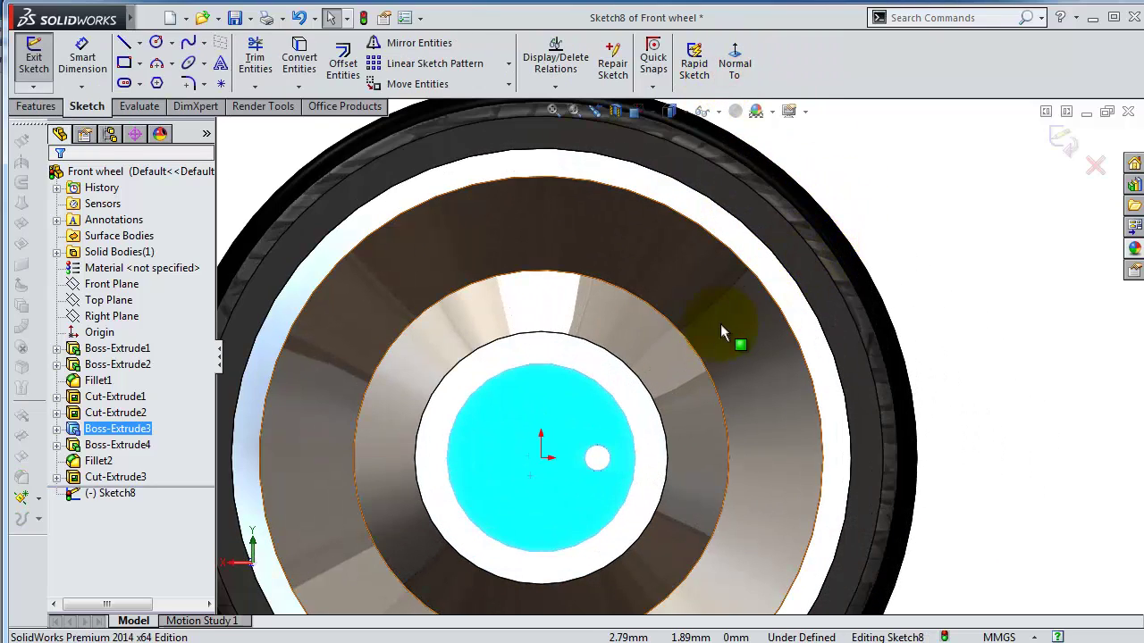
{"action": "left_click", "coordinate": [156, 45]}
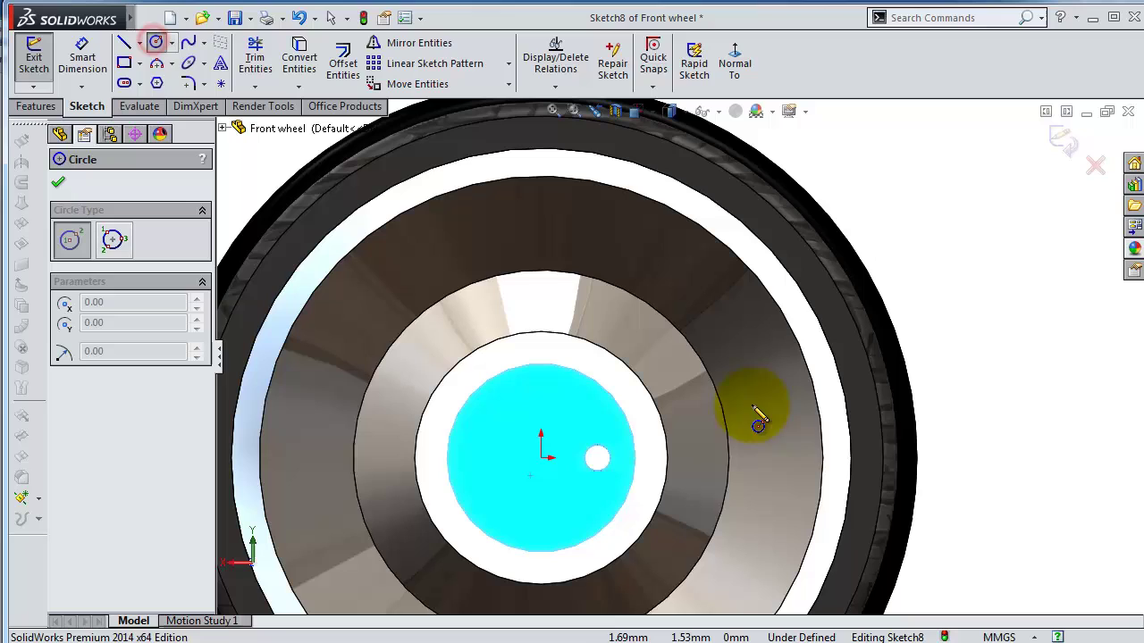
{"action": "left_click", "coordinate": [772, 458]}
{"action": "left_click", "coordinate": [759, 436]}
Dimension the circle to Ø0.60 mm, with its centre 3 mm from the origin.
{"action": "left_click", "coordinate": [94, 59]}
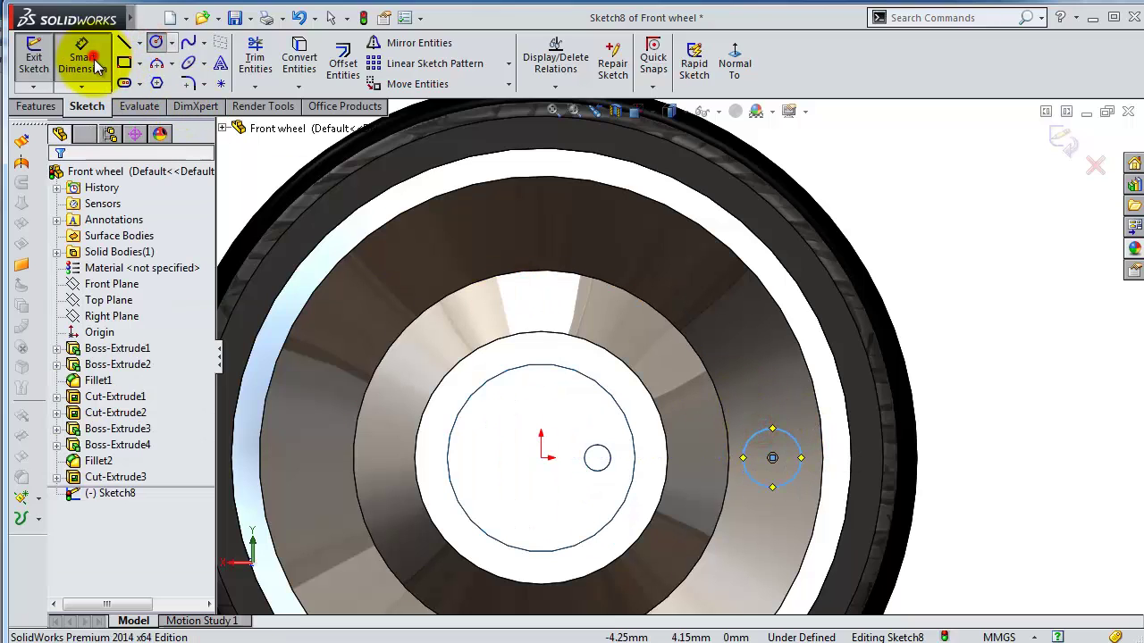
{"action": "left_click", "coordinate": [801, 465]}
{"action": "left_click", "coordinate": [1018, 443]}
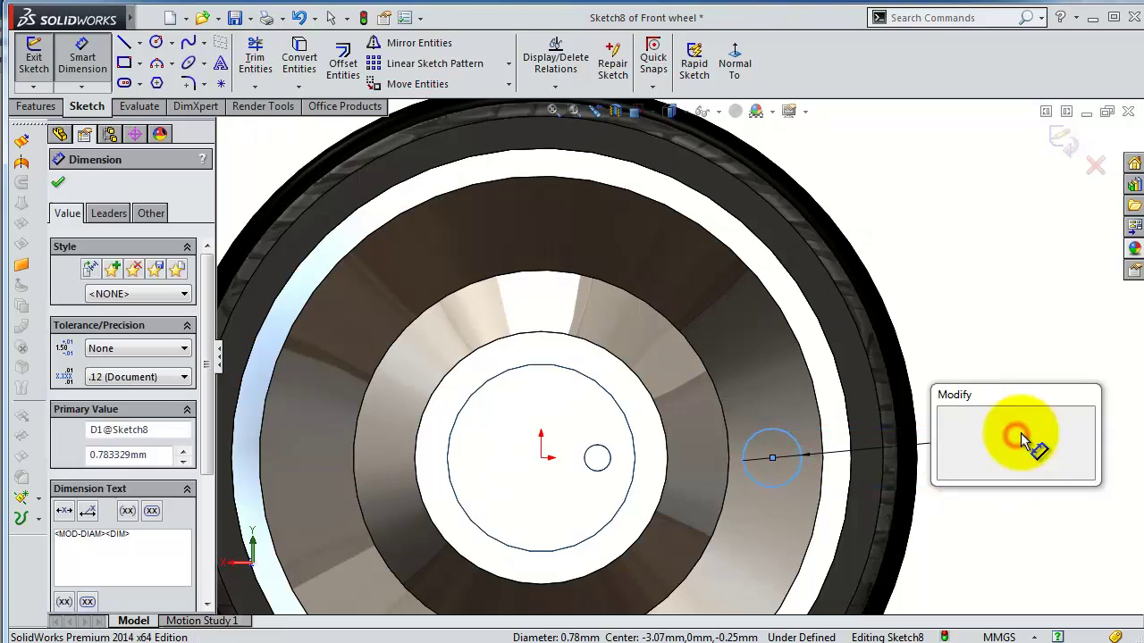
{"action": "type", "text": "0.6"}
{"action": "key", "text": "Return"}
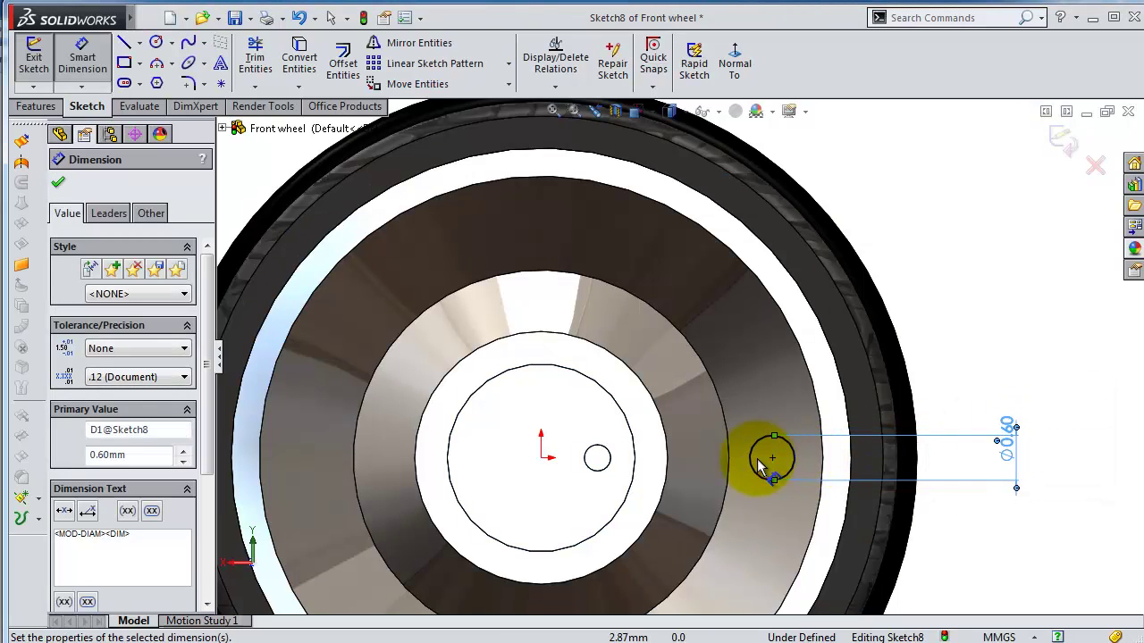
{"action": "left_click", "coordinate": [773, 460]}
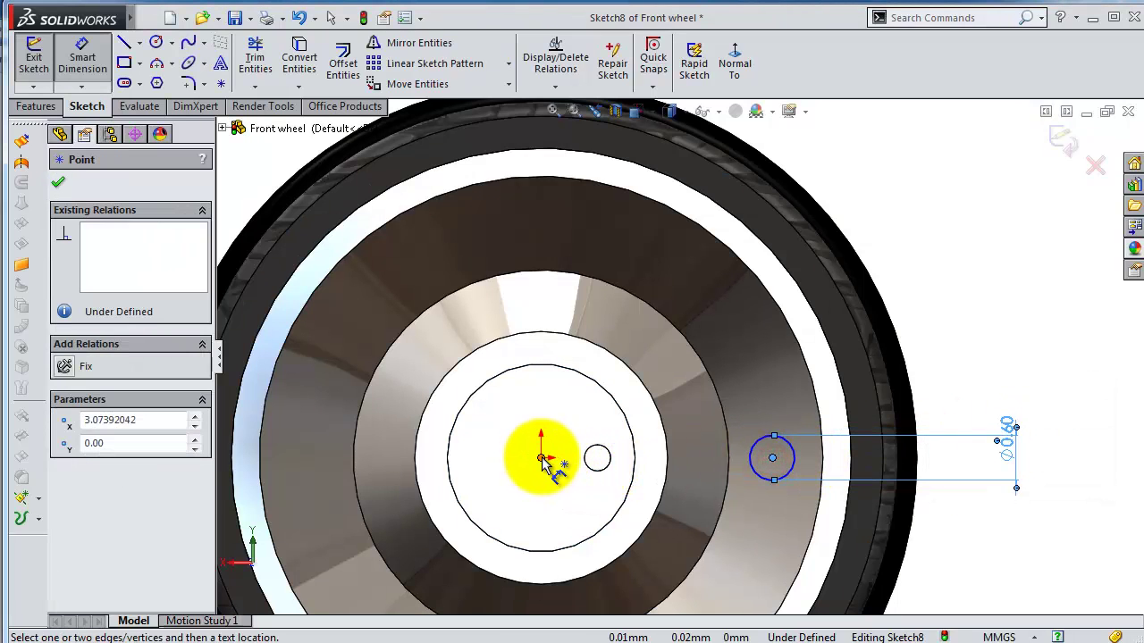
{"action": "left_click", "coordinate": [541, 459]}
{"action": "scroll", "coordinate": [625, 327], "scroll_direction": "up", "scroll_amount": 3}
{"action": "left_click", "coordinate": [636, 160]}
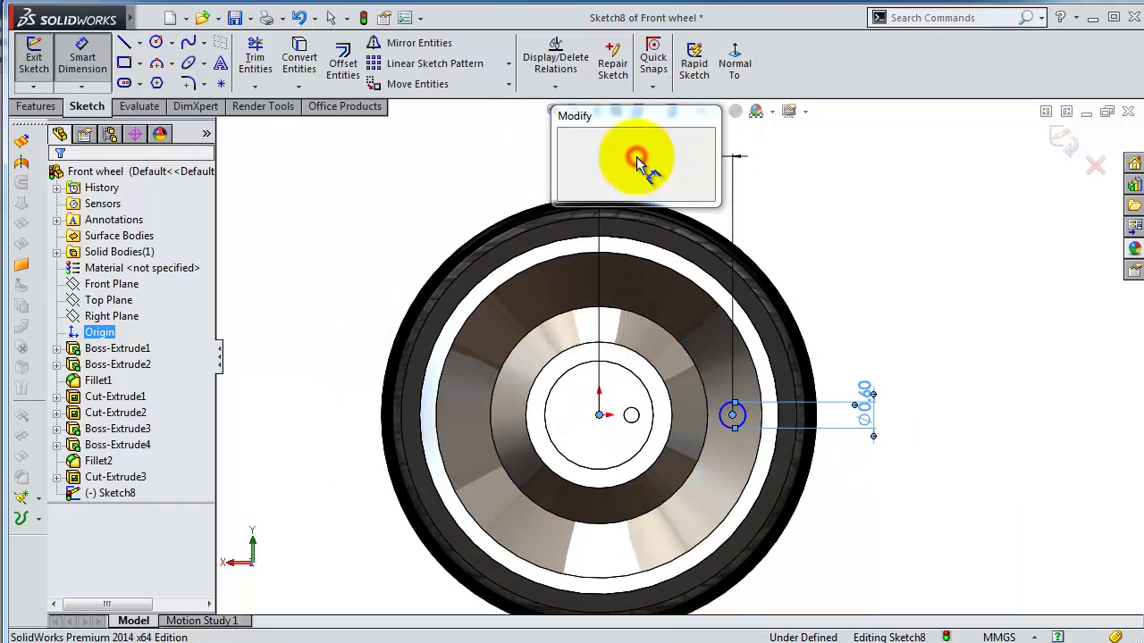
{"action": "type", "text": "3"}
{"action": "key", "text": "Return"}
Add a Horizontal relation between the circle centre and the origin.
{"action": "left_click", "coordinate": [908, 262]}
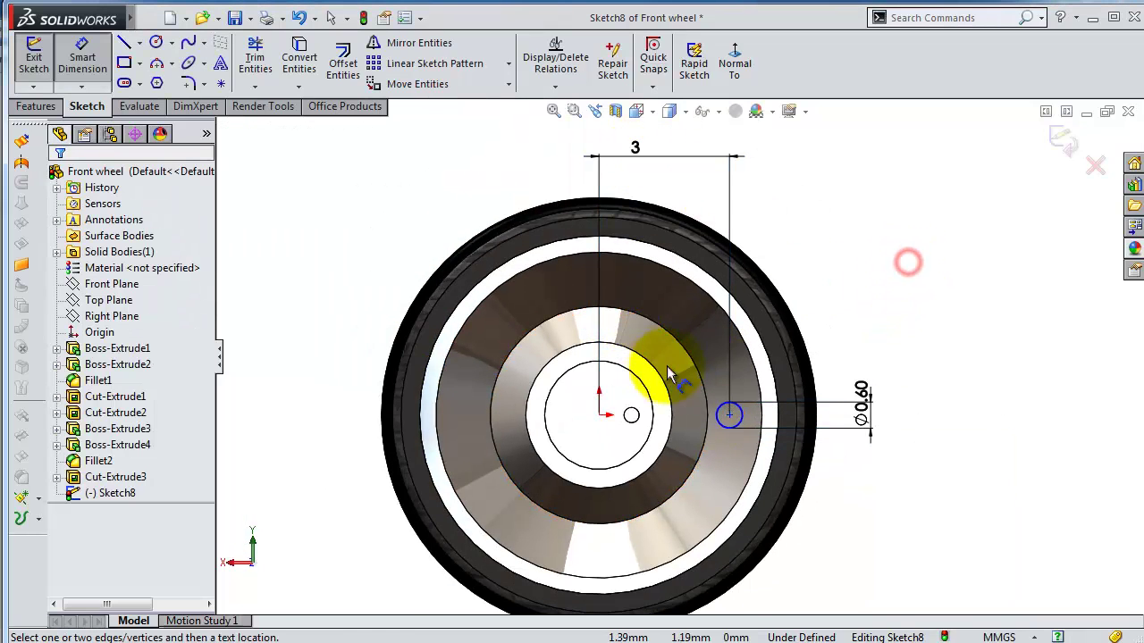
{"action": "left_click", "coordinate": [729, 416]}
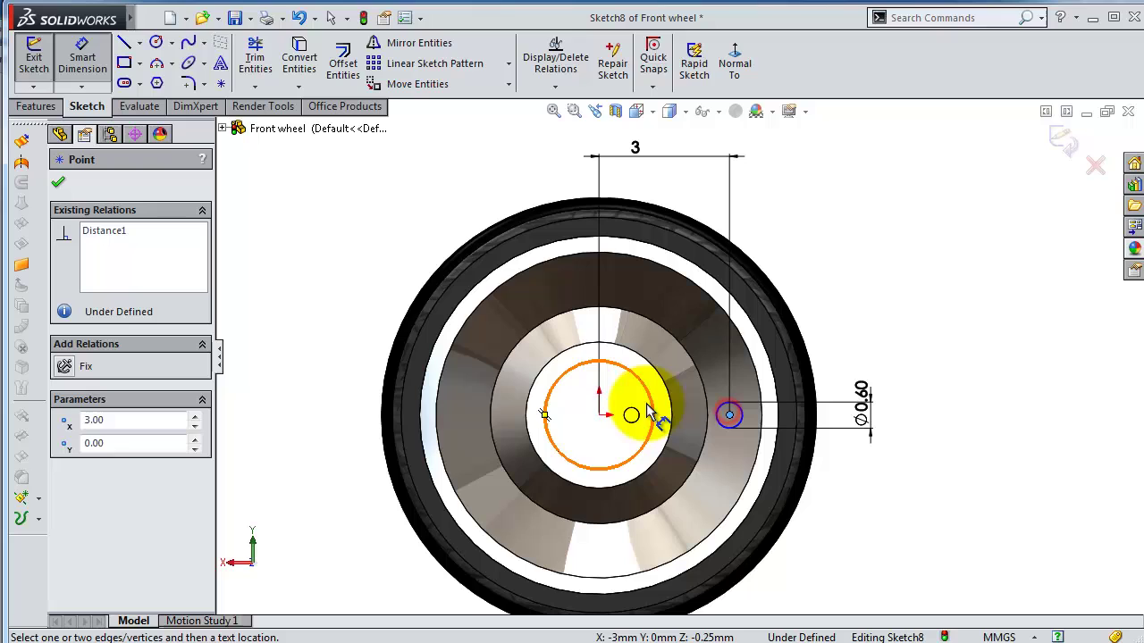
{"action": "left_click", "coordinate": [599, 415]}
{"action": "key", "text": "Escape"}
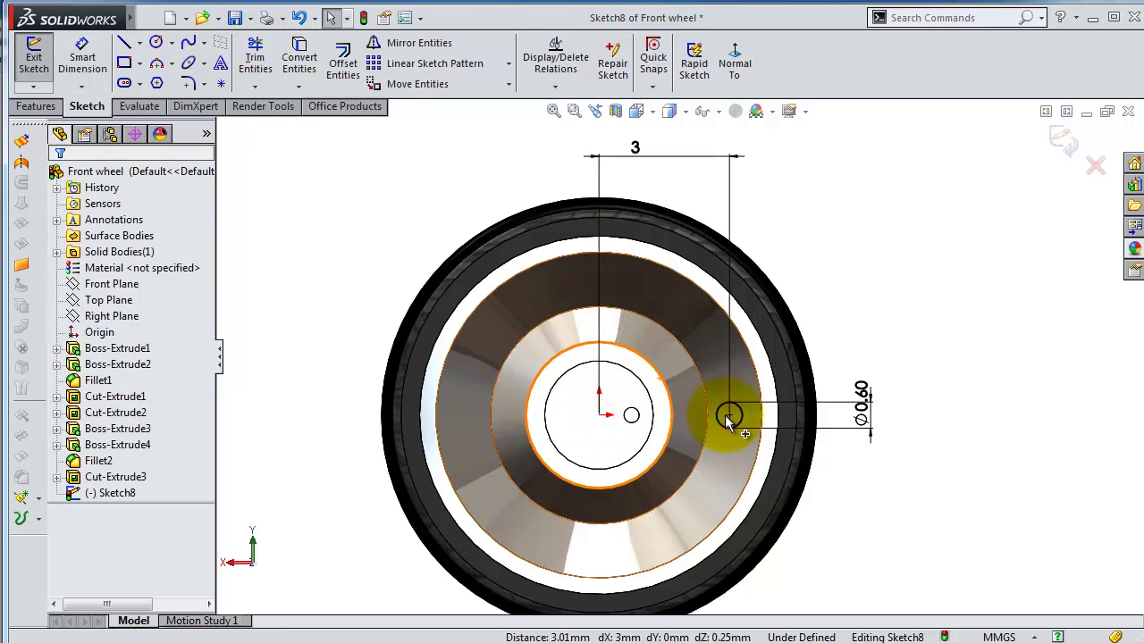
{"action": "left_click", "coordinate": [730, 415]}
{"action": "left_click", "coordinate": [598, 417], "text": "ctrl"}
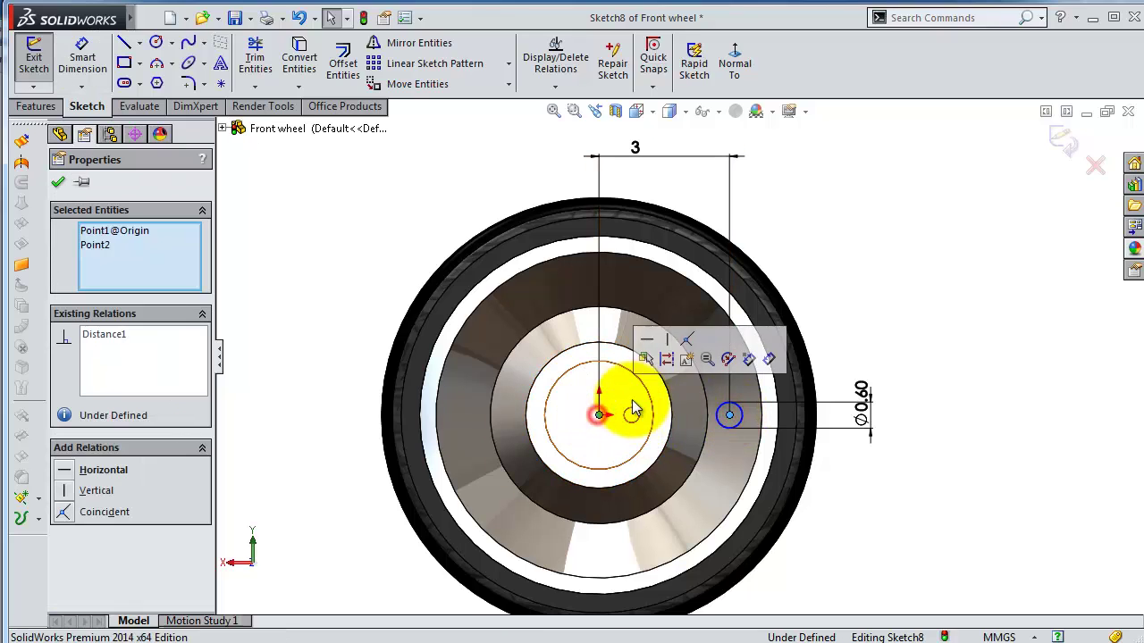
{"action": "left_click", "coordinate": [646, 341]}
{"action": "left_click", "coordinate": [851, 319]}
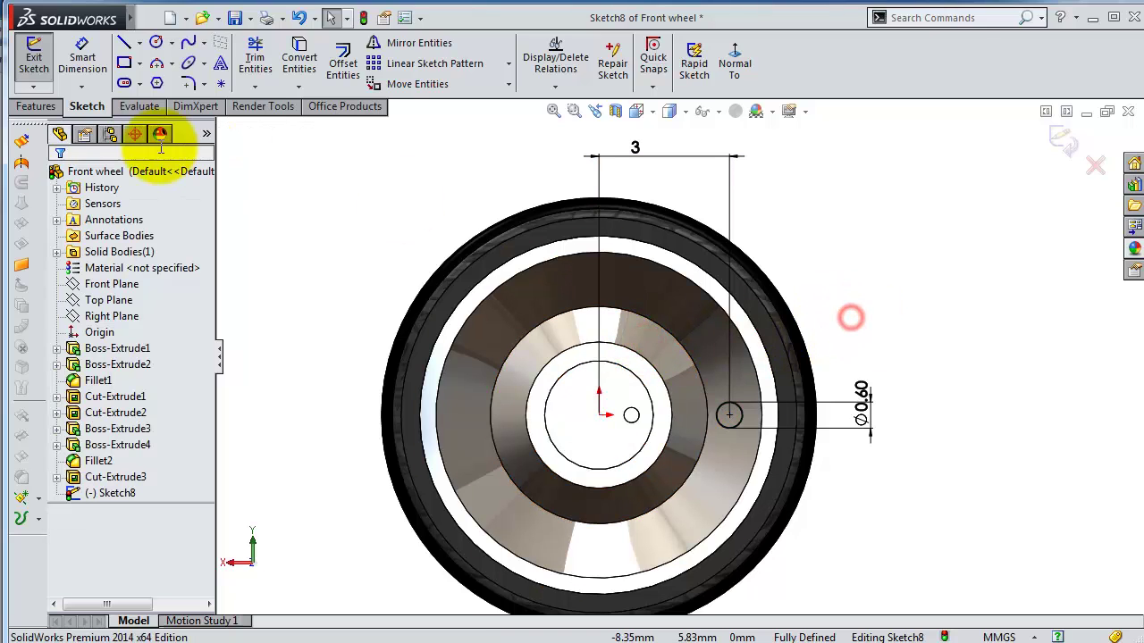
Extrude-cut the circle 6.10 mm into the wheel, creating Cut-Extrude4.
{"action": "left_click", "coordinate": [36, 106]}
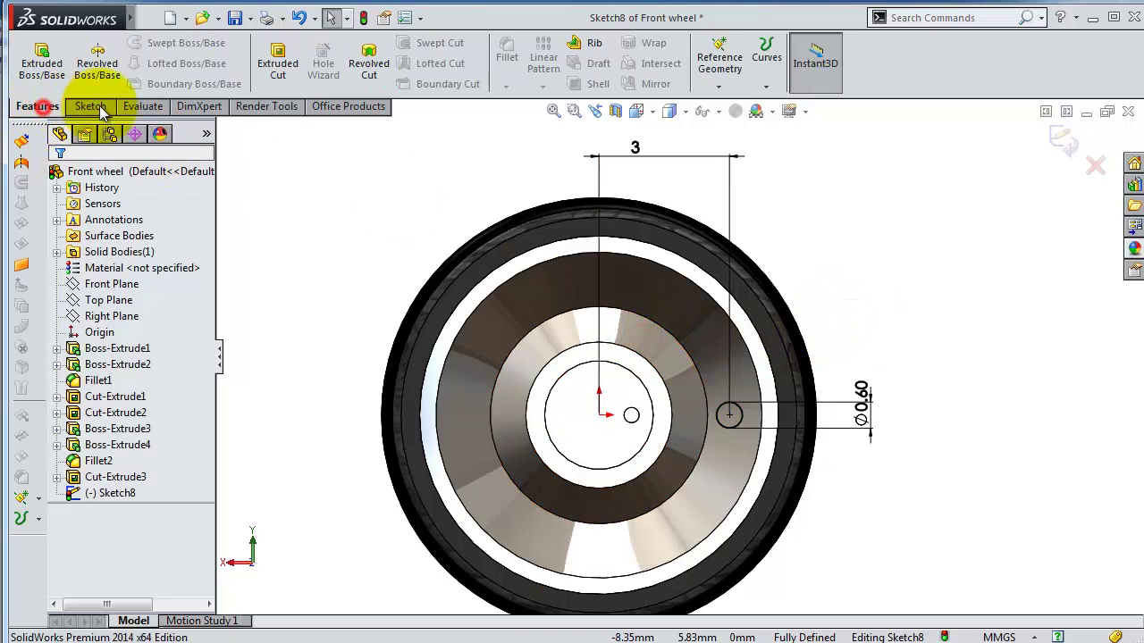
{"action": "left_click", "coordinate": [287, 71]}
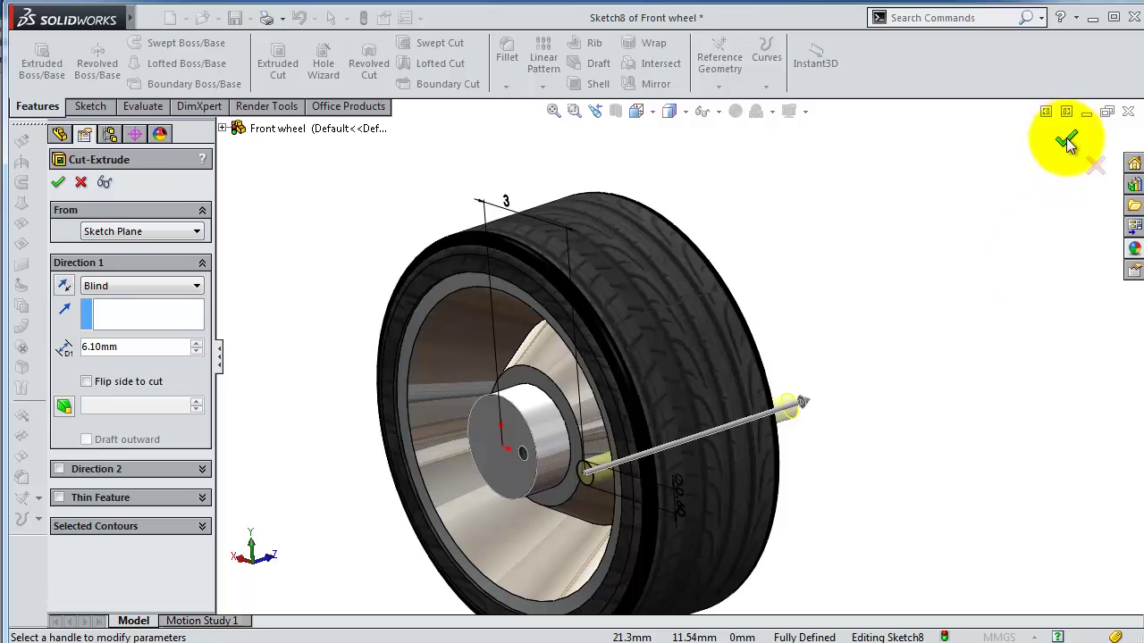
{"action": "left_click", "coordinate": [1069, 143]}
{"action": "mouse_move", "coordinate": [816, 420]}
{"action": "middle_mouse_down"}
{"action": "mouse_move", "coordinate": [753, 440]}
{"action": "mouse_move", "coordinate": [799, 409]}
{"action": "mouse_move", "coordinate": [745, 439]}
{"action": "mouse_move", "coordinate": [710, 439]}
{"action": "middle_mouse_up"}
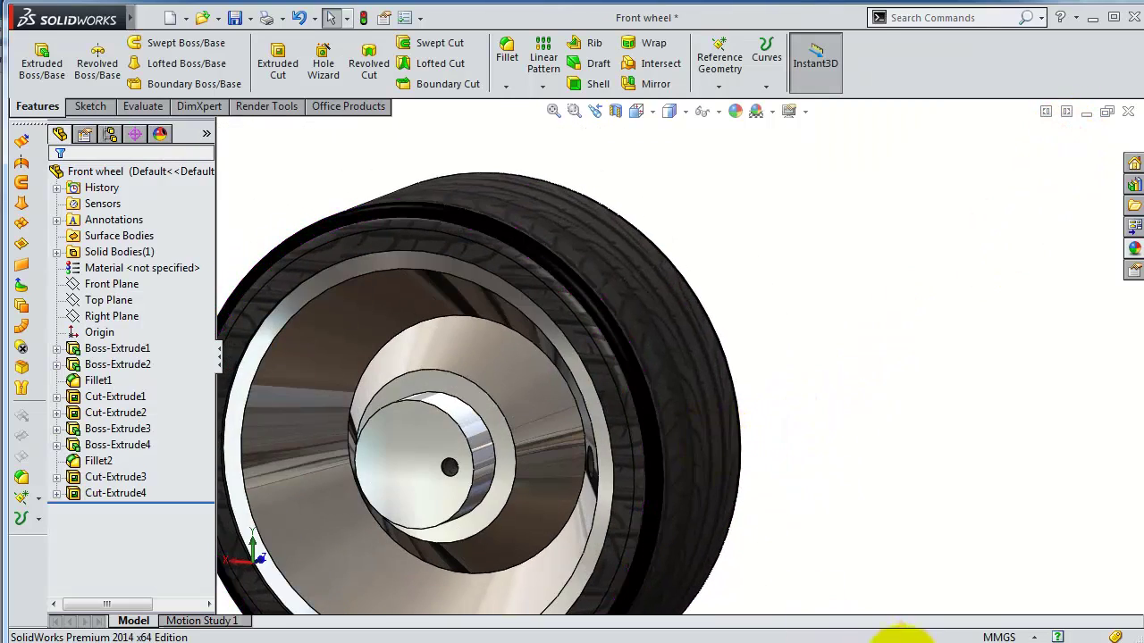
Start a circular pattern with the hub face as the rotation axis.
{"action": "key", "text": "ctrl+1"}
{"action": "left_click", "coordinate": [545, 87]}
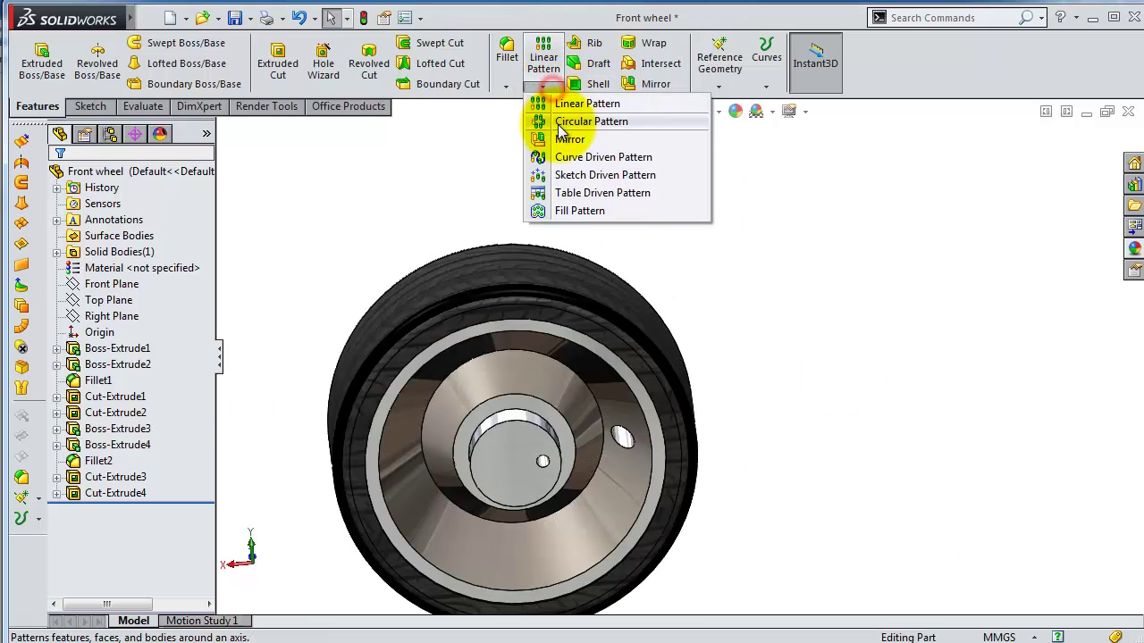
{"action": "left_click", "coordinate": [562, 128]}
{"action": "middle_click_drag", "start_coordinate": [532, 326], "coordinate": [497, 356]}
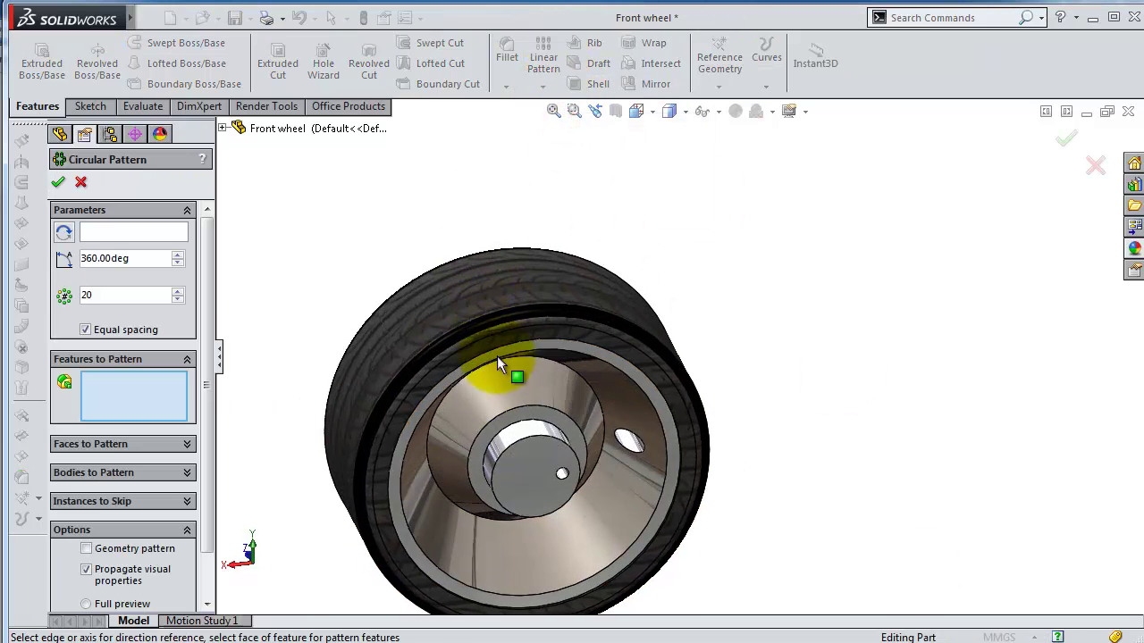
{"action": "left_click", "coordinate": [538, 439]}
{"action": "type", "text": "14"}
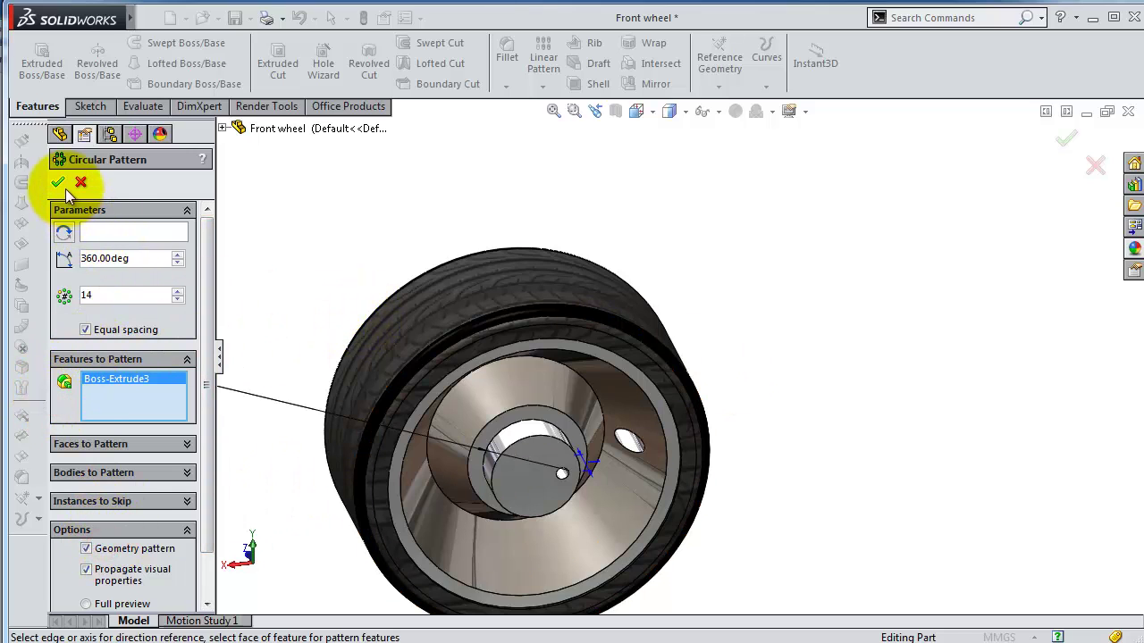
{"action": "left_click", "coordinate": [114, 233]}
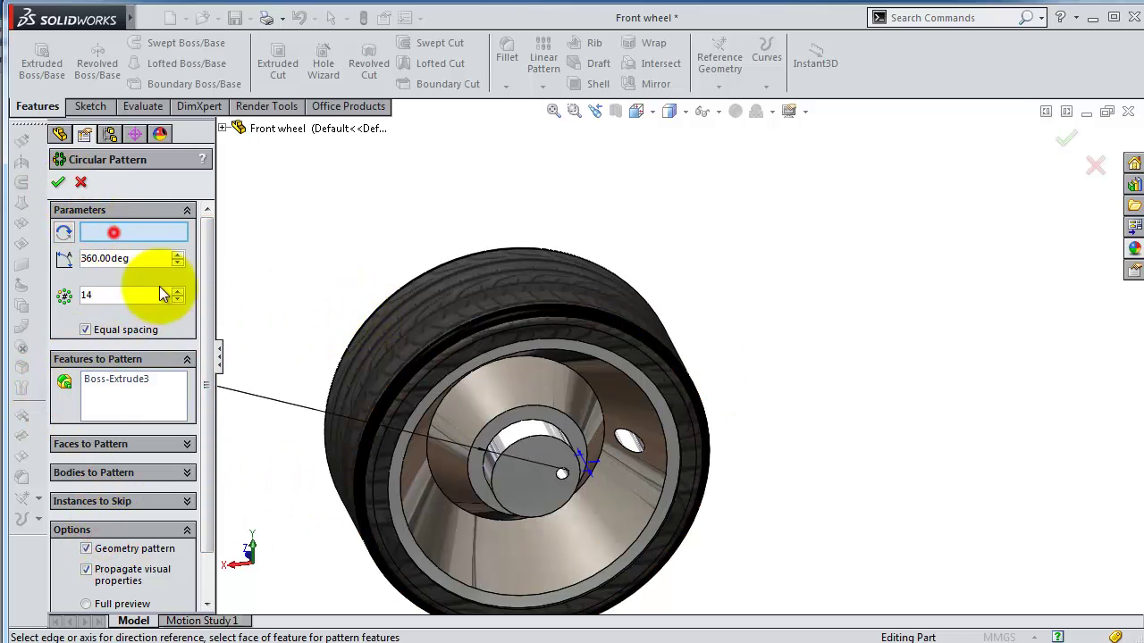
{"action": "left_click", "coordinate": [548, 435]}
Replace Boss-Extrude3 with Cut-Extrude4 and finish the 14-instance, 360° pattern.
{"action": "key", "text": "ctrl+8"}
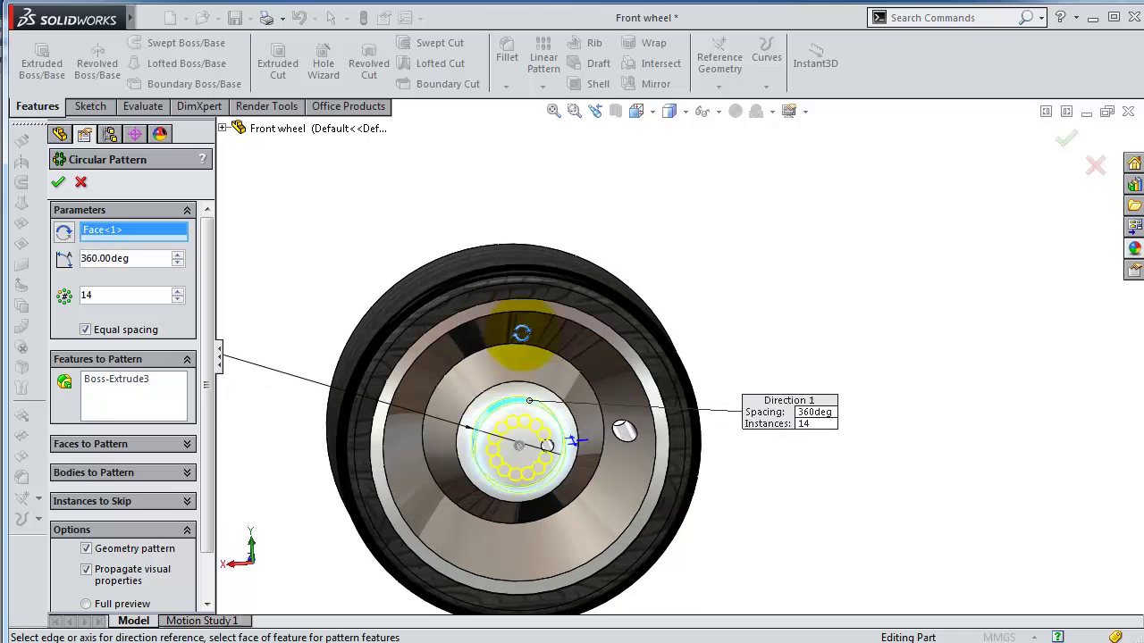
{"action": "left_click", "coordinate": [125, 380]}
{"action": "right_click", "coordinate": [126, 380]}
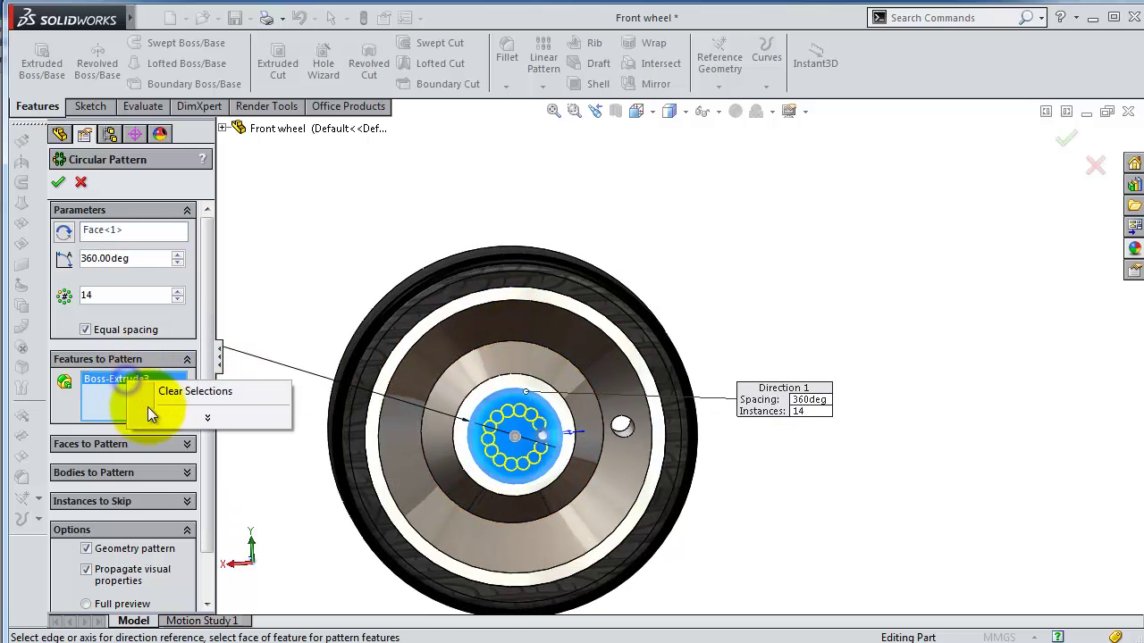
{"action": "left_click", "coordinate": [176, 391]}
{"action": "left_click", "coordinate": [630, 436]}
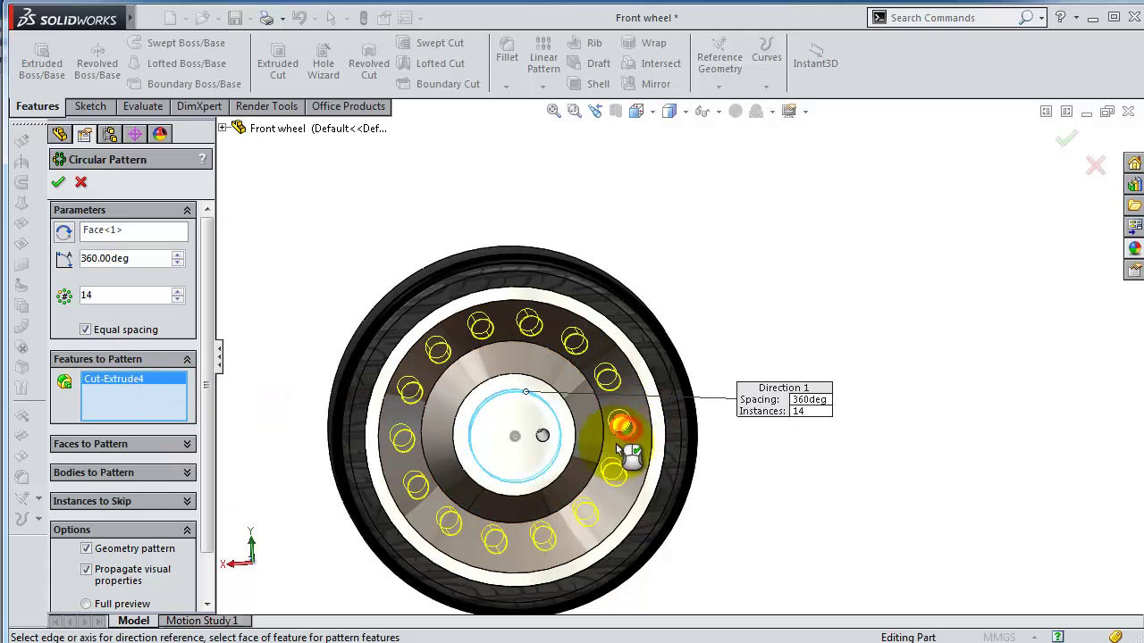
{"action": "left_click", "coordinate": [58, 185]}
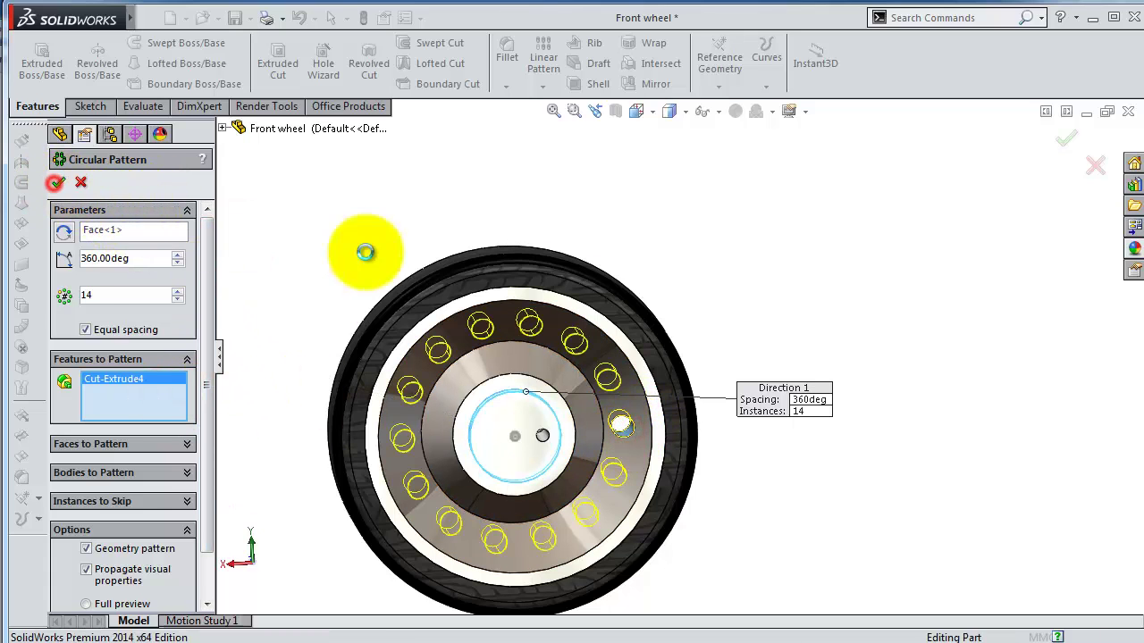
{"action": "mouse_move", "coordinate": [783, 327]}
{"action": "middle_mouse_down"}
{"action": "mouse_move", "coordinate": [779, 273]}
{"action": "mouse_move", "coordinate": [827, 328]}
{"action": "mouse_move", "coordinate": [755, 354]}
{"action": "mouse_move", "coordinate": [689, 327]}
{"action": "middle_mouse_up"}
Fillet the rim edge and the hub ring edge at 0.25 mm, creating Fillet3.
{"action": "key", "text": "ctrl+1"}
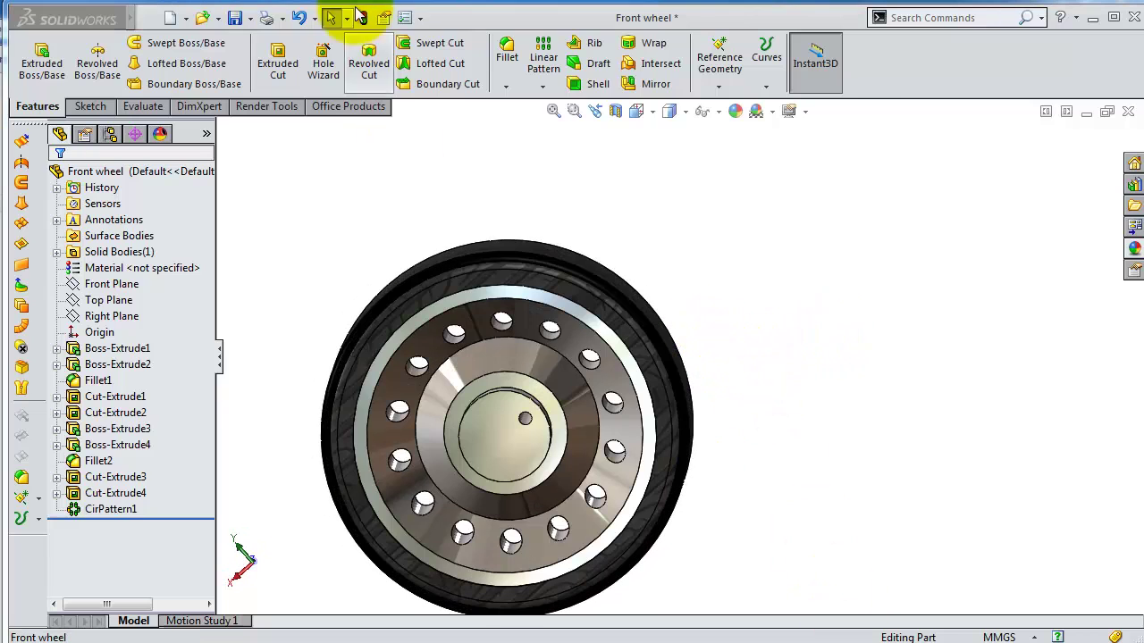
{"action": "left_click", "coordinate": [507, 55]}
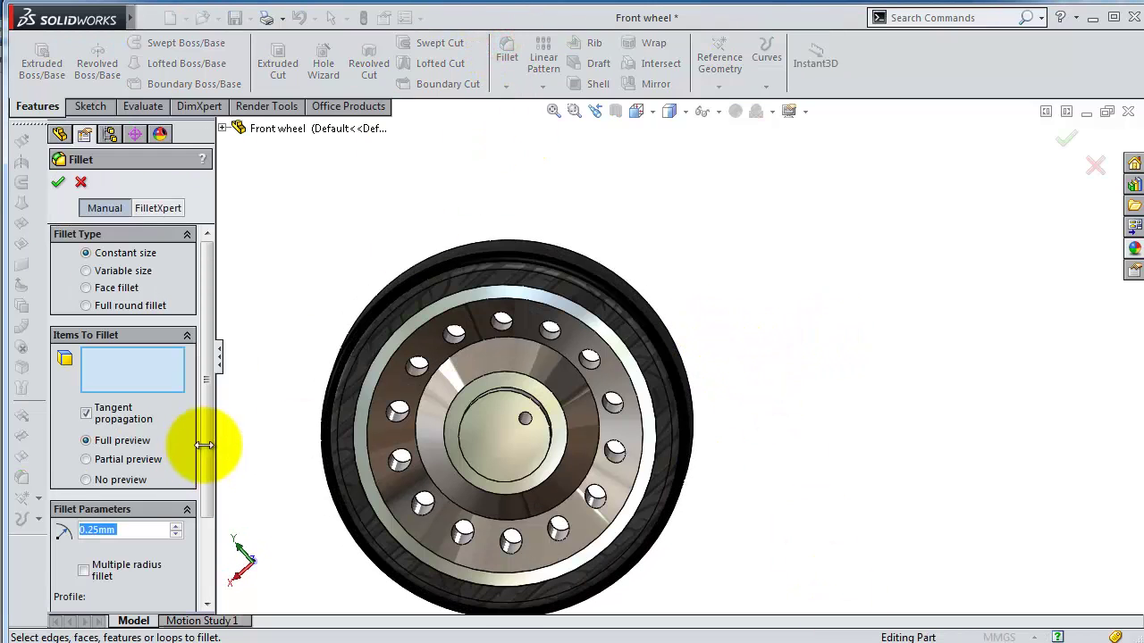
{"action": "middle_click_drag", "start_coordinate": [708, 374], "coordinate": [737, 313]}
{"action": "scroll", "coordinate": [688, 338], "scroll_direction": "down", "scroll_amount": 5}
{"action": "scroll", "coordinate": [683, 338], "scroll_direction": "down", "scroll_amount": 2}
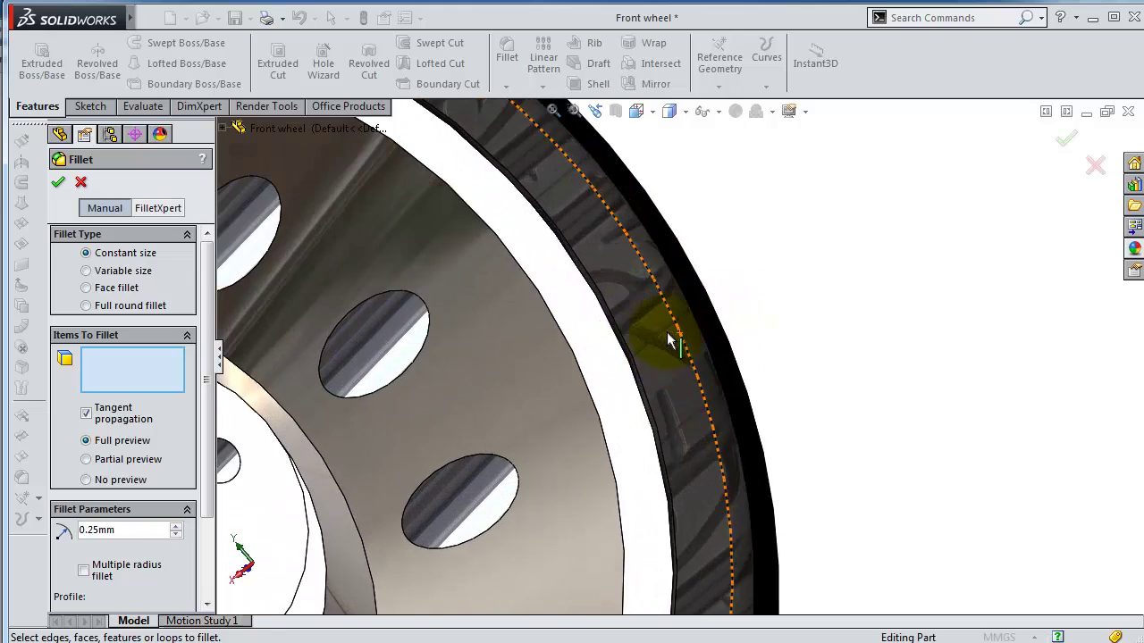
{"action": "scroll", "coordinate": [661, 353], "scroll_direction": "down", "scroll_amount": 2}
{"action": "left_click", "coordinate": [638, 376]}
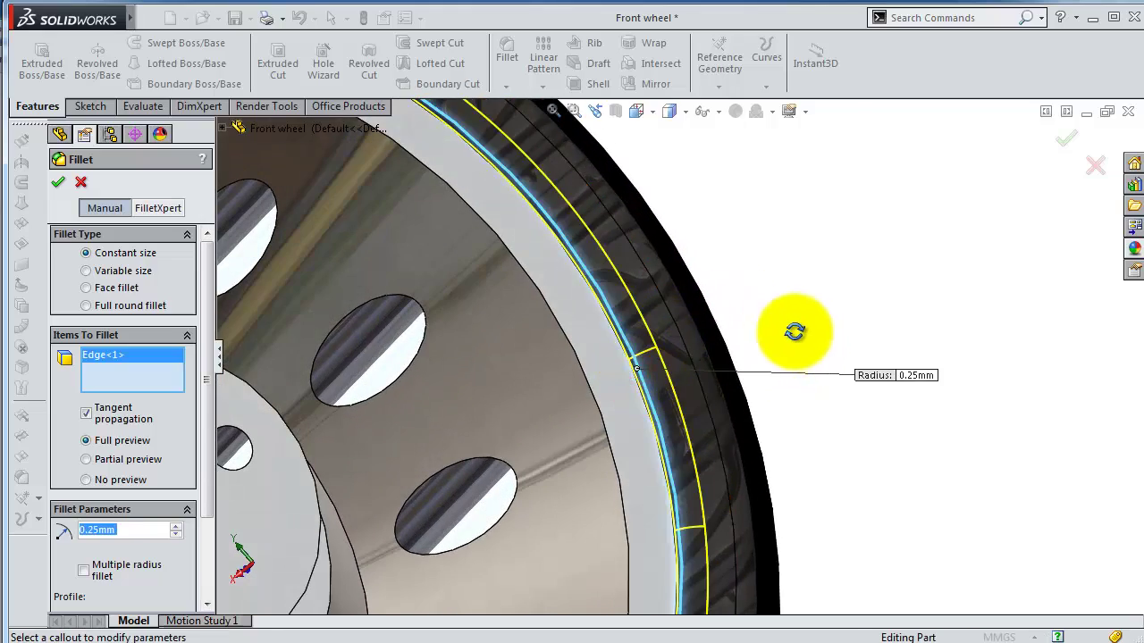
{"action": "middle_click_drag", "start_coordinate": [794, 333], "coordinate": [644, 413]}
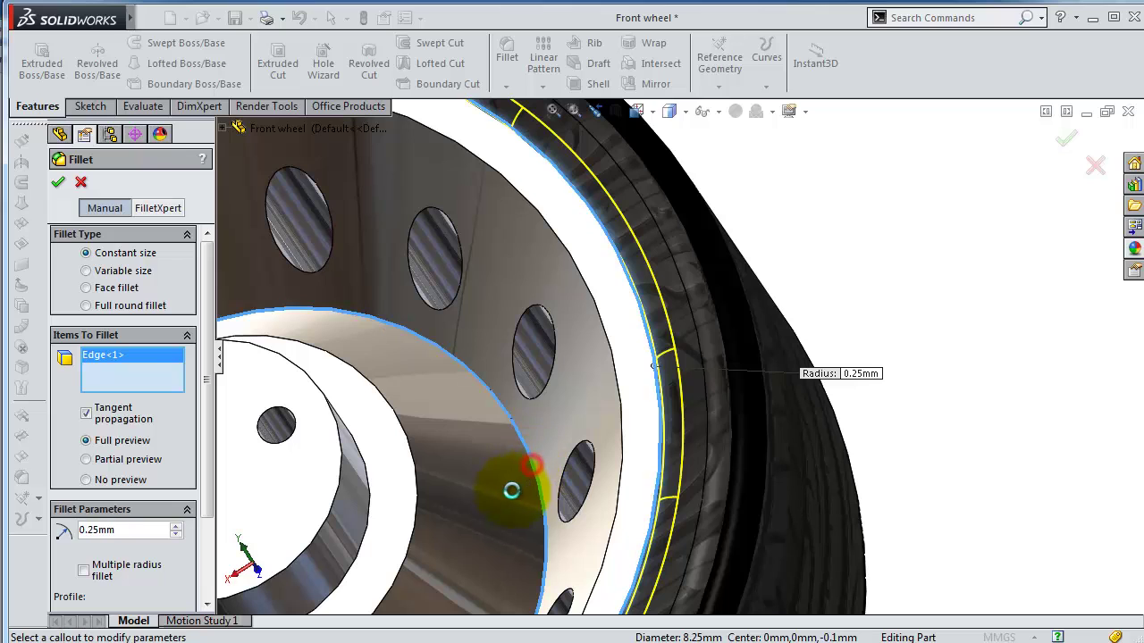
{"action": "left_click", "coordinate": [511, 482]}
{"action": "left_click", "coordinate": [1066, 143]}
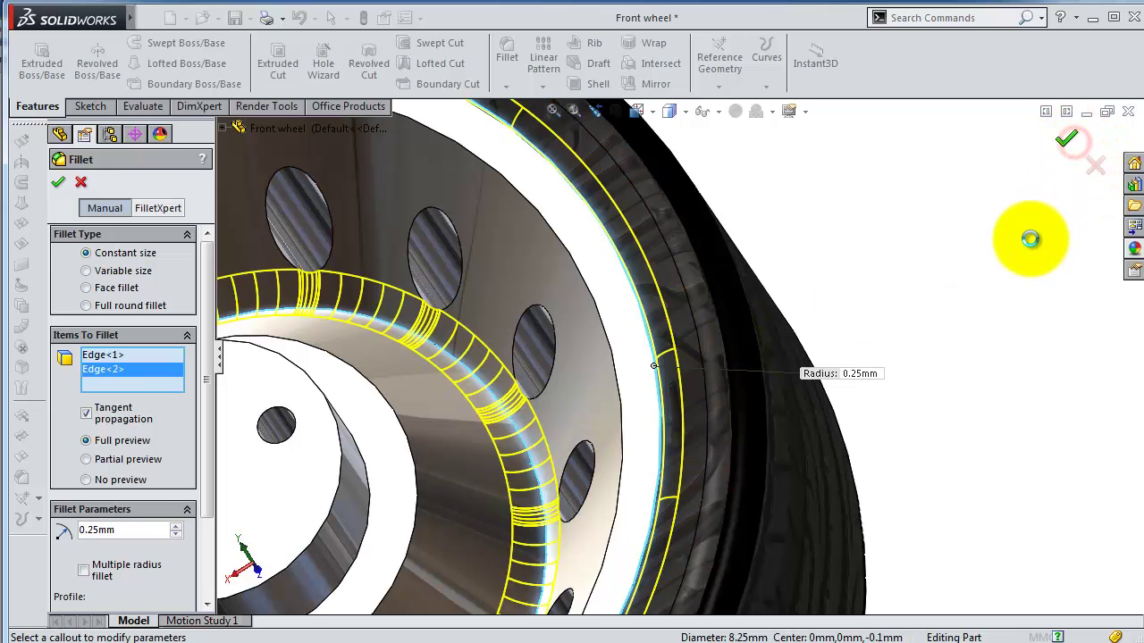
{"action": "mouse_move", "coordinate": [841, 243]}
{"action": "middle_mouse_down"}
{"action": "mouse_move", "coordinate": [857, 241]}
{"action": "mouse_move", "coordinate": [280, 626]}
{"action": "middle_mouse_up"}
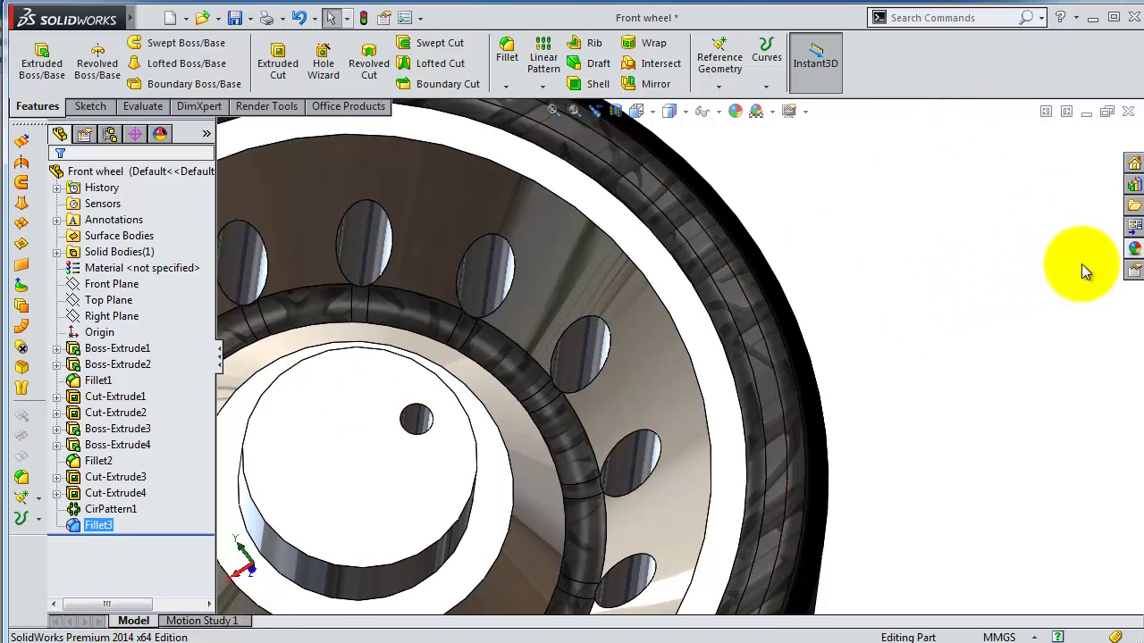
Apply the chromium plate appearance to the ring around the hub.
{"action": "left_click", "coordinate": [1132, 255]}
{"action": "left_click_drag", "start_coordinate": [1009, 554], "coordinate": [824, 400]}
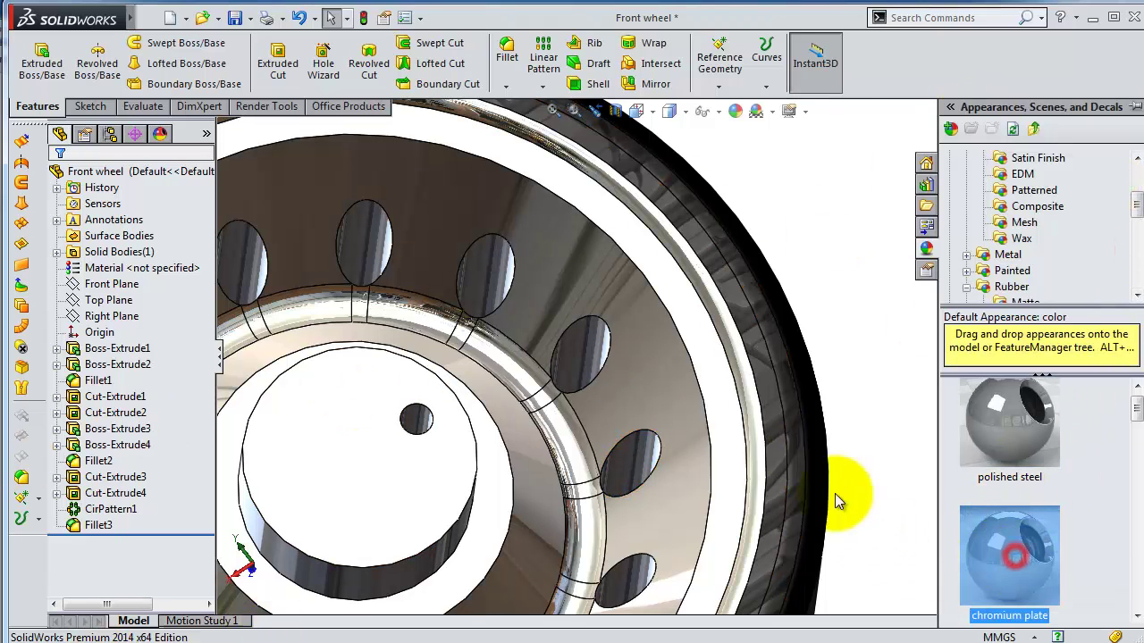
{"action": "key", "text": "ctrl+shift+z"}
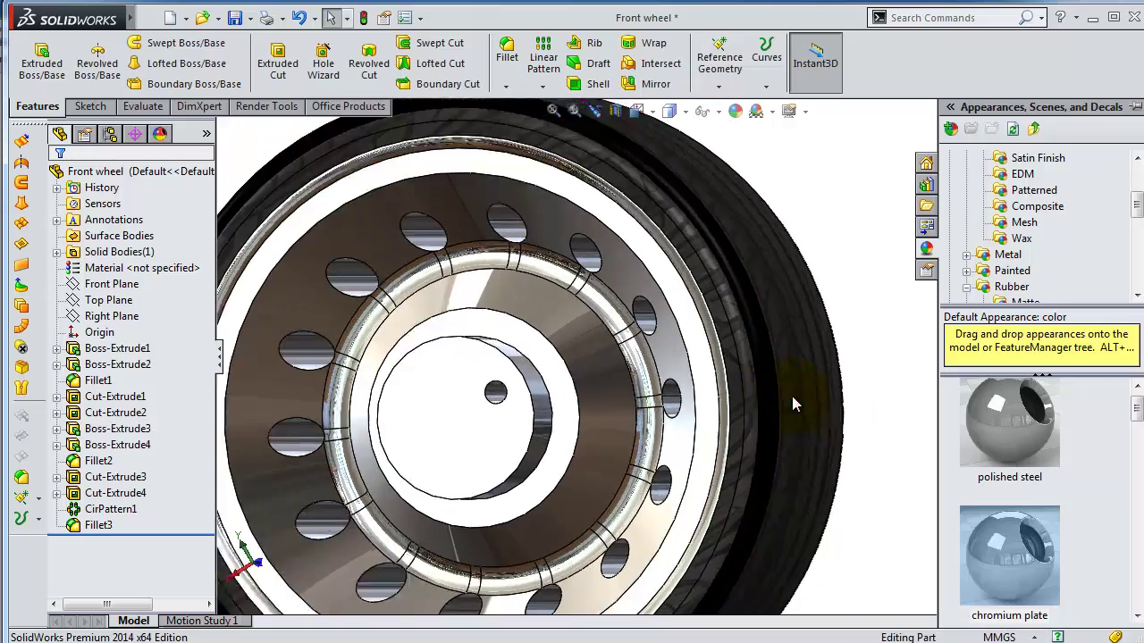
{"action": "mouse_move", "coordinate": [831, 338]}
{"action": "middle_mouse_down"}
{"action": "mouse_move", "coordinate": [863, 344]}
{"action": "mouse_move", "coordinate": [843, 375]}
{"action": "mouse_move", "coordinate": [808, 373]}
{"action": "mouse_move", "coordinate": [866, 360]}
{"action": "mouse_move", "coordinate": [860, 375]}
{"action": "middle_mouse_up"}
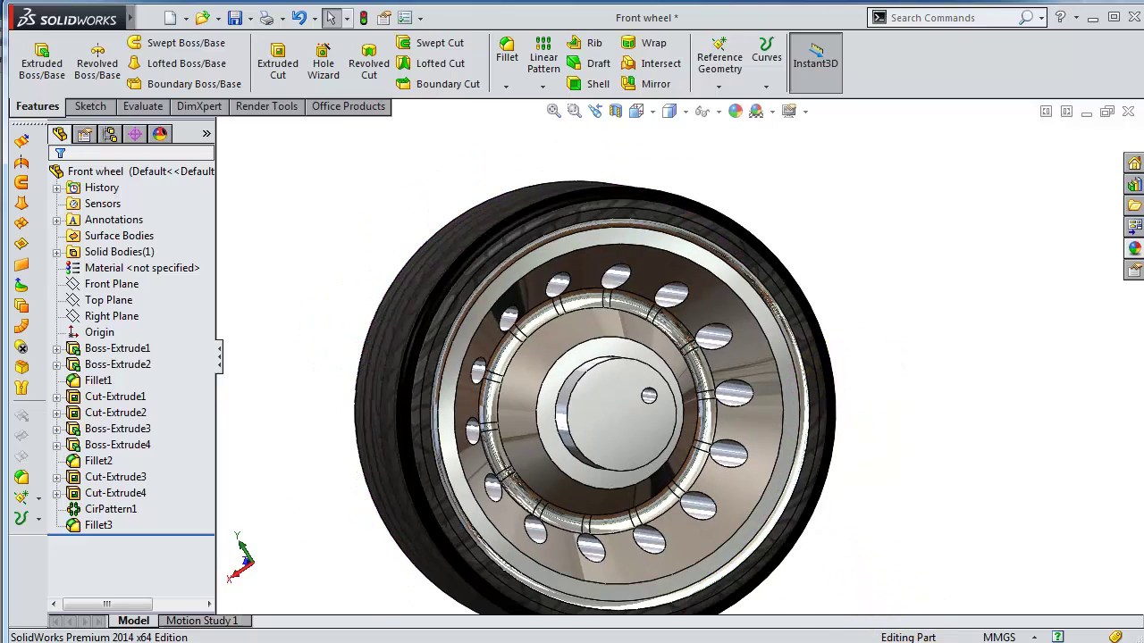
Round an inner hub bore edge with a 0.5 mm fillet.
{"action": "left_click", "coordinate": [508, 49]}
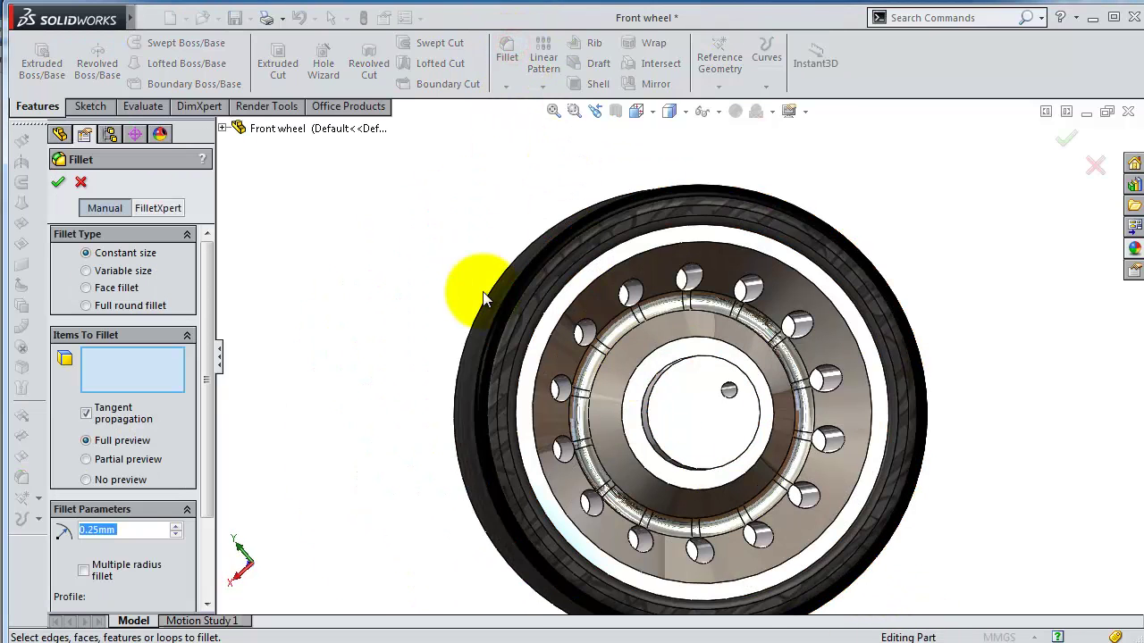
{"action": "type", "text": "0"}
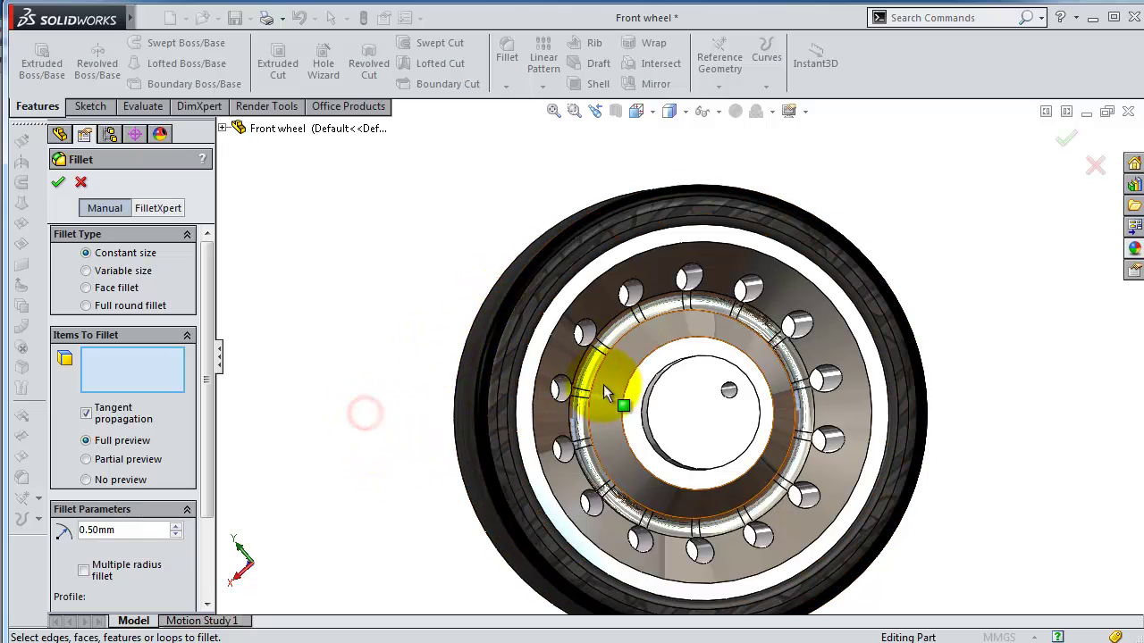
{"action": "left_click", "coordinate": [630, 390]}
{"action": "left_click", "coordinate": [643, 408]}
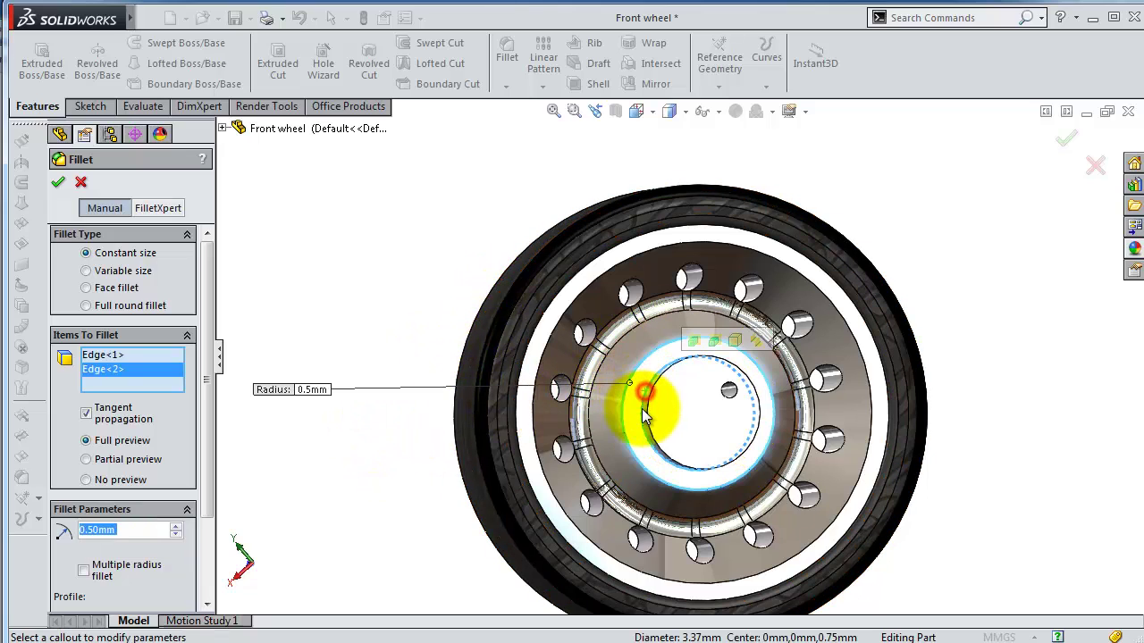
{"action": "left_click", "coordinate": [277, 428]}
{"action": "left_click", "coordinate": [160, 371]}
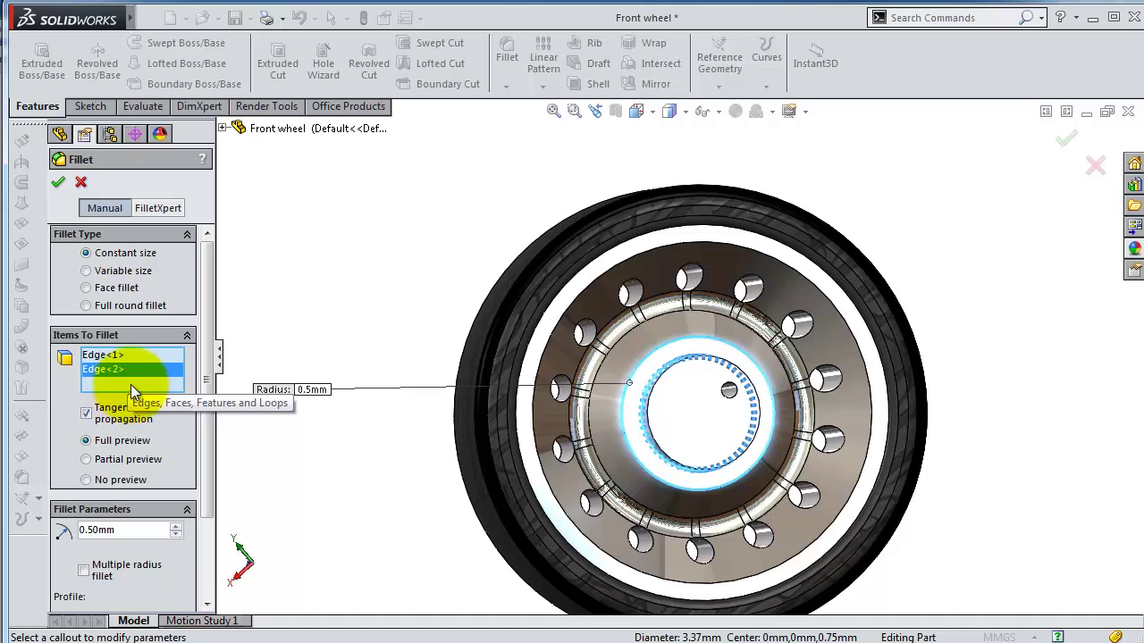
{"action": "right_click", "coordinate": [130, 384]}
{"action": "left_click", "coordinate": [159, 392]}
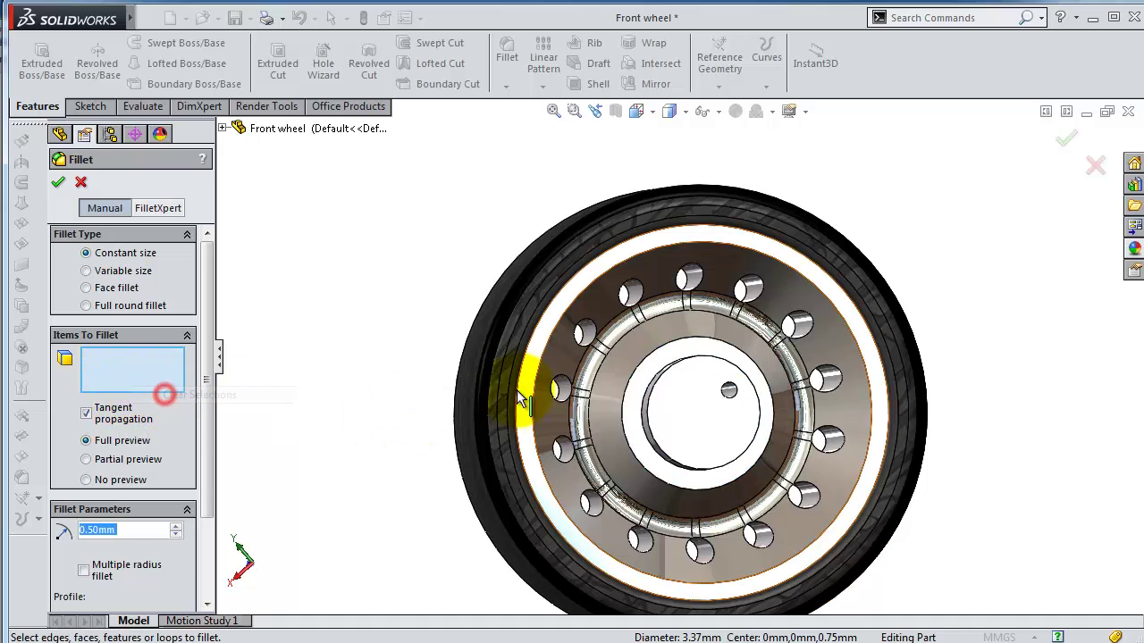
{"action": "left_click", "coordinate": [682, 345]}
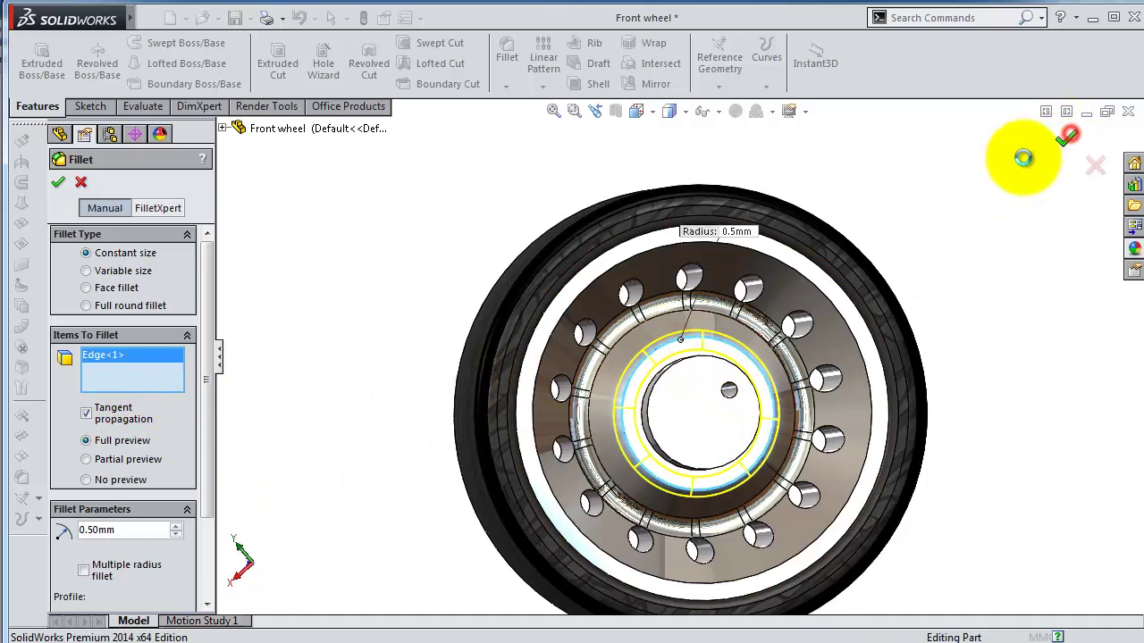
{"action": "key", "text": "Return"}
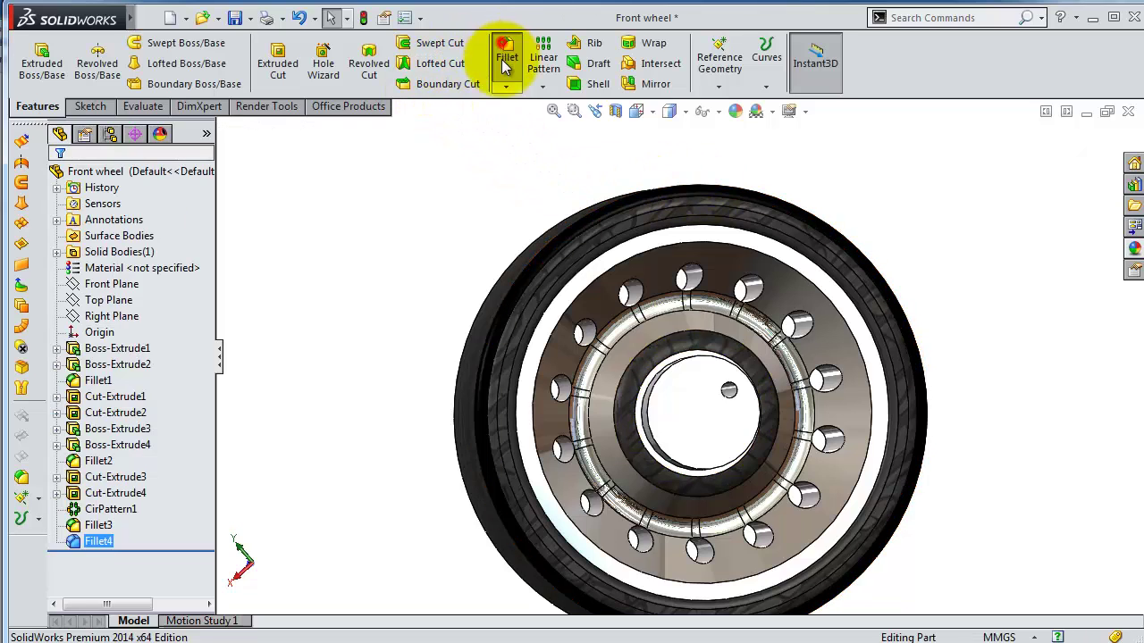
Add two more inner bore-edge fillets, the last at 0.15 mm.
{"action": "left_click", "coordinate": [506, 60]}
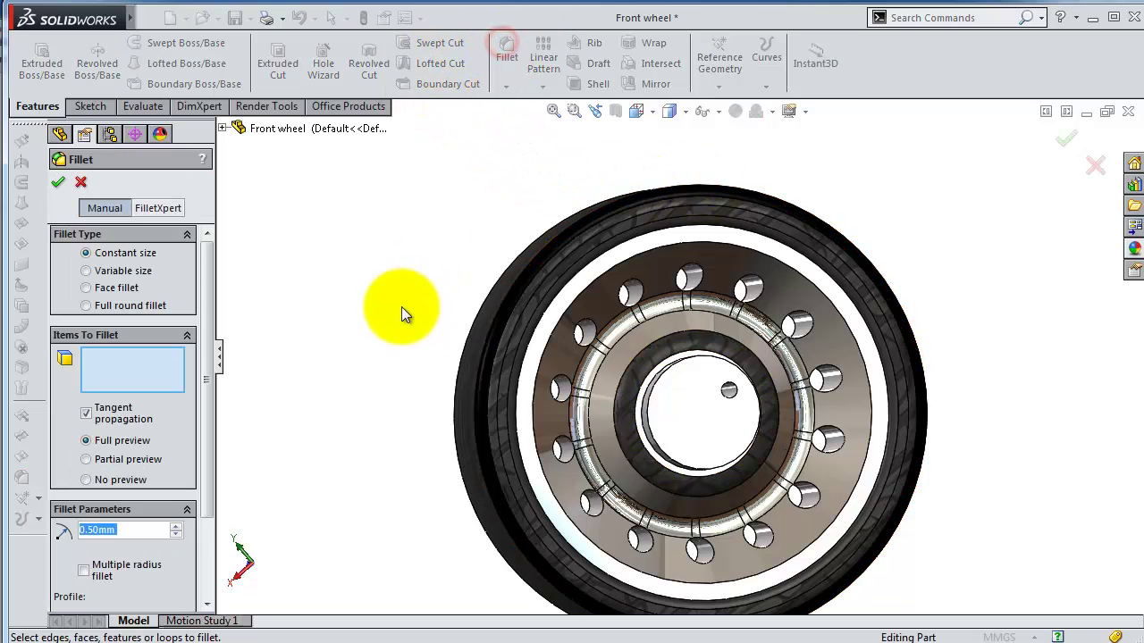
{"action": "left_click", "coordinate": [645, 400]}
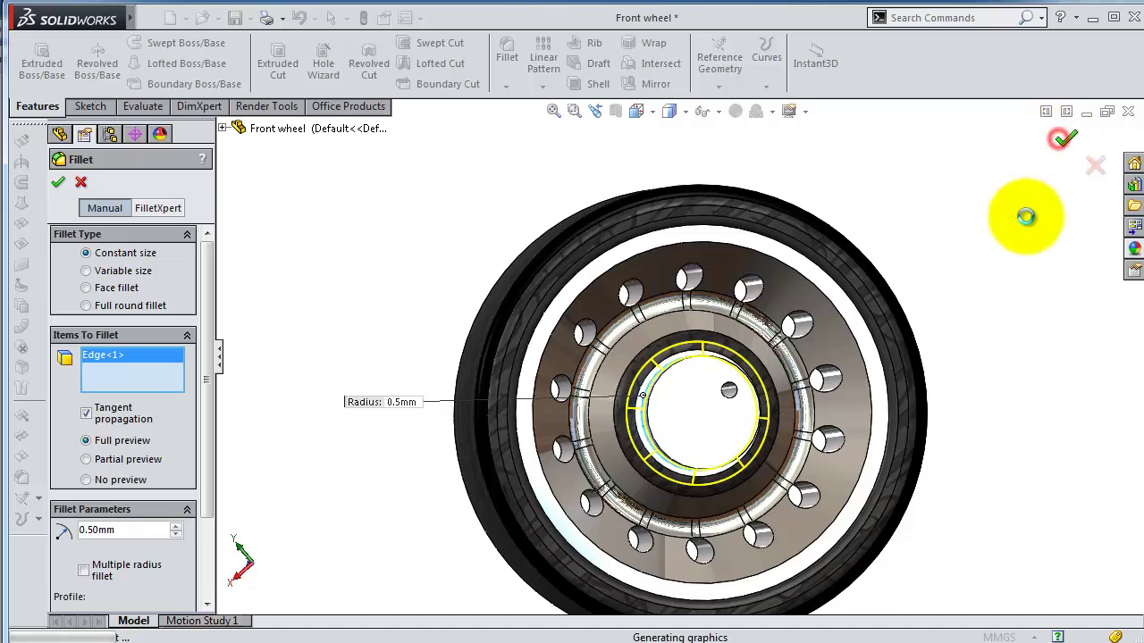
{"action": "left_click", "coordinate": [1063, 138]}
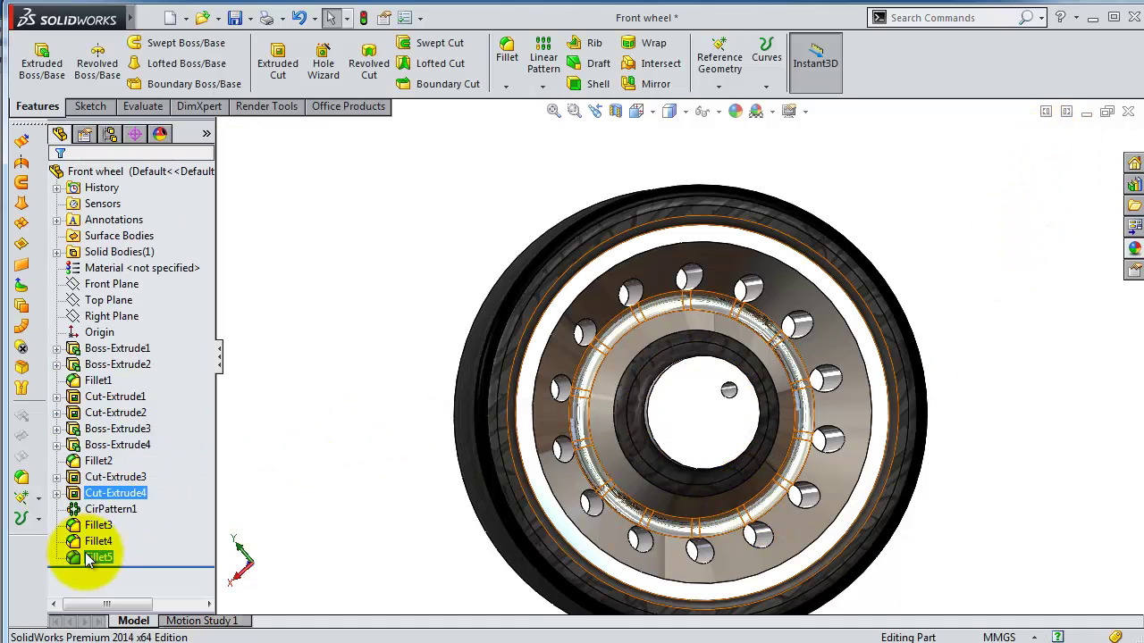
{"action": "left_click", "coordinate": [512, 61]}
{"action": "type", "text": "0.15"}
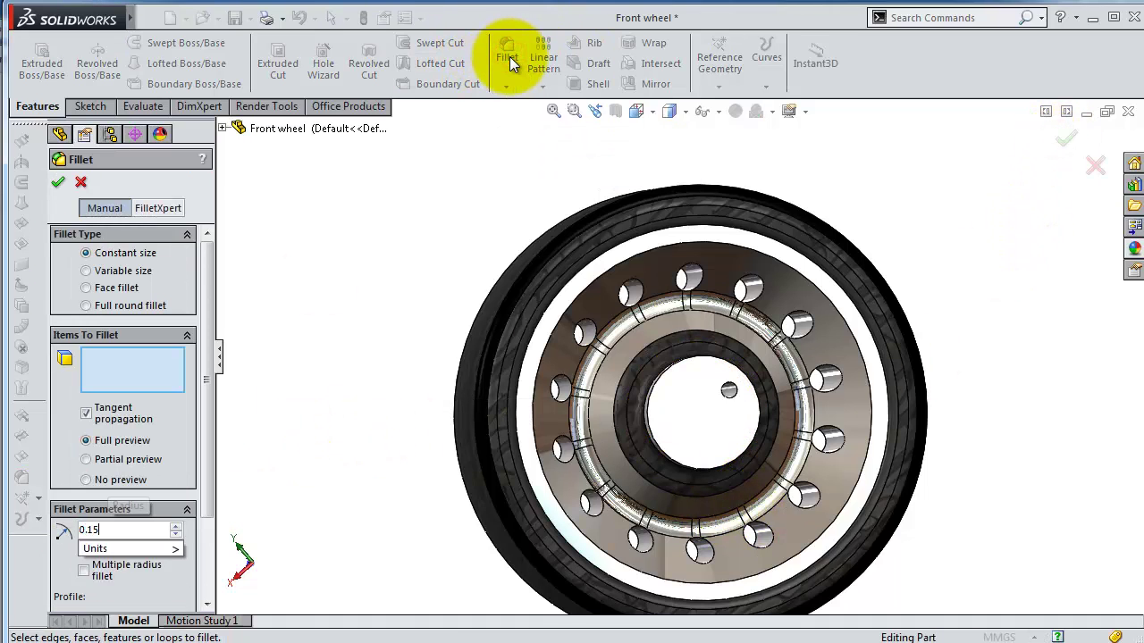
{"action": "key", "text": "Return"}
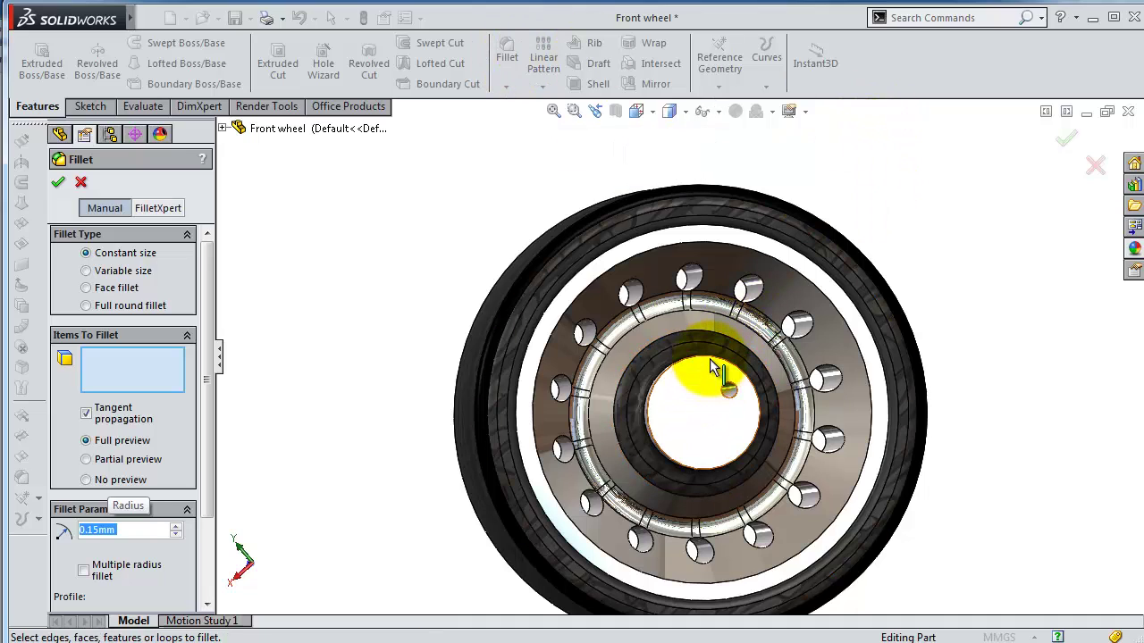
{"action": "left_click", "coordinate": [712, 361]}
{"action": "left_click", "coordinate": [1064, 141]}
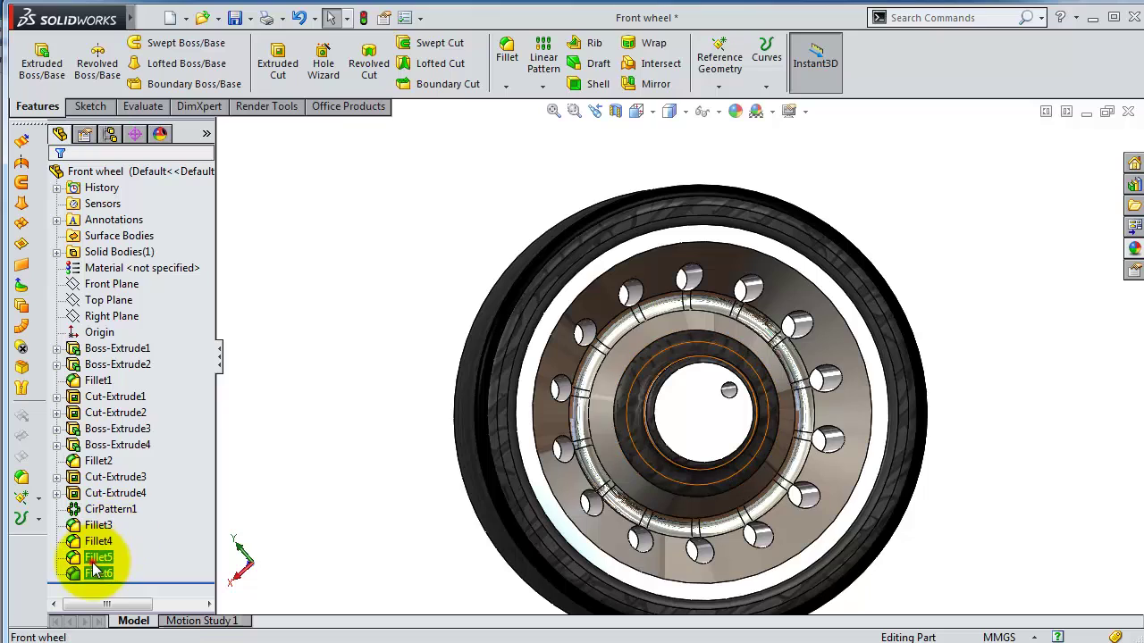
Apply the polished steel metal appearance to Fillet4 through Fillet6.
{"action": "left_click", "coordinate": [104, 526], "text": "shift"}
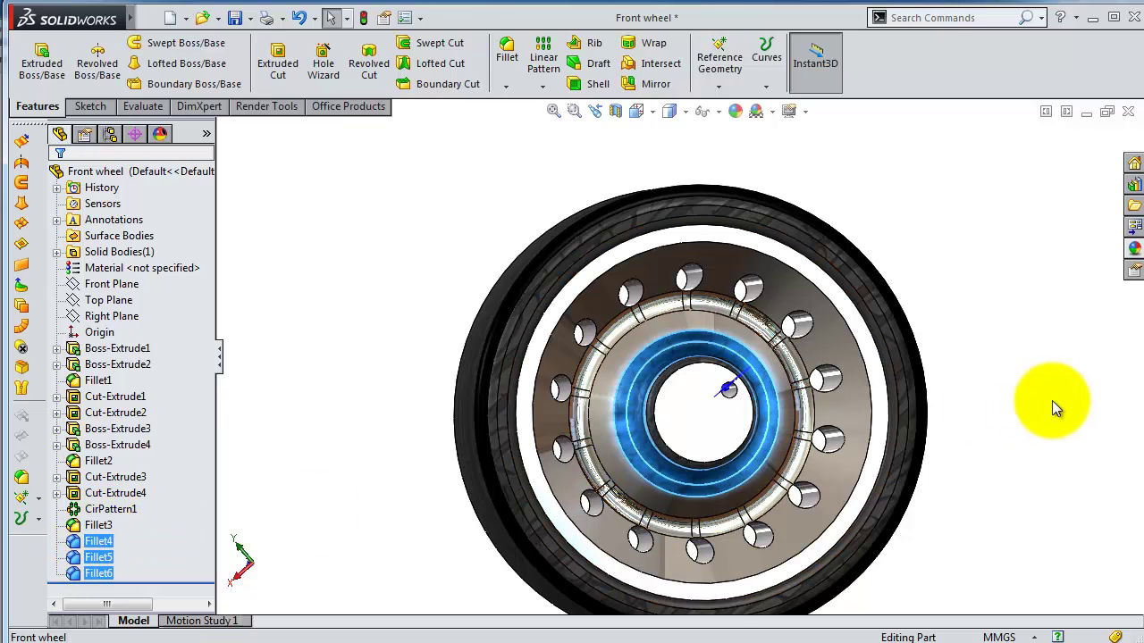
{"action": "left_click", "coordinate": [1134, 248]}
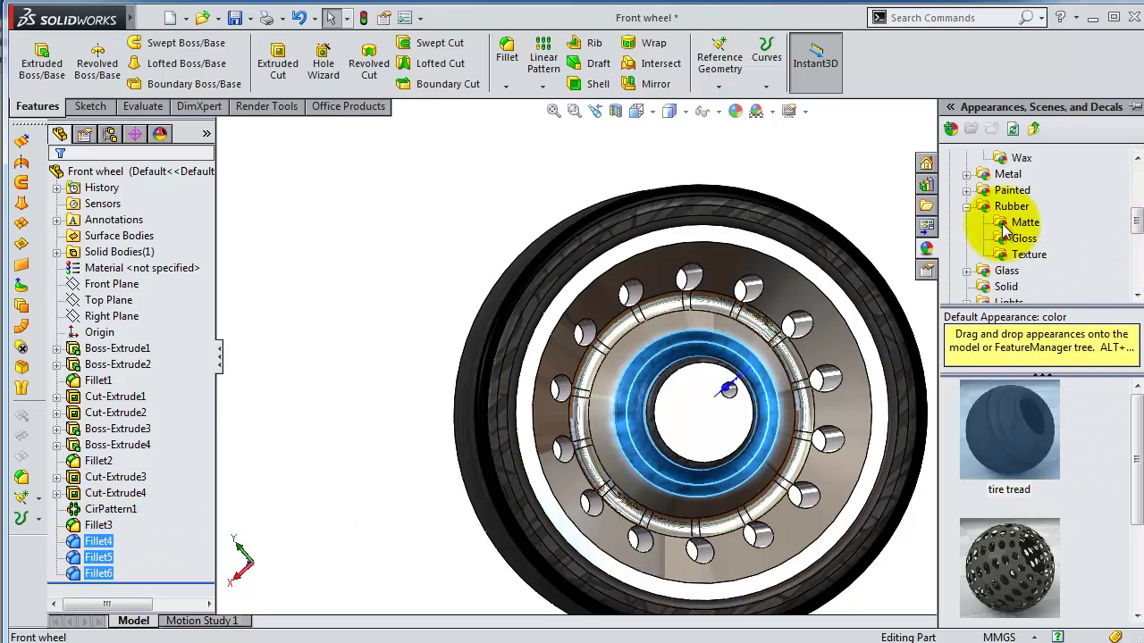
{"action": "left_click", "coordinate": [1008, 174]}
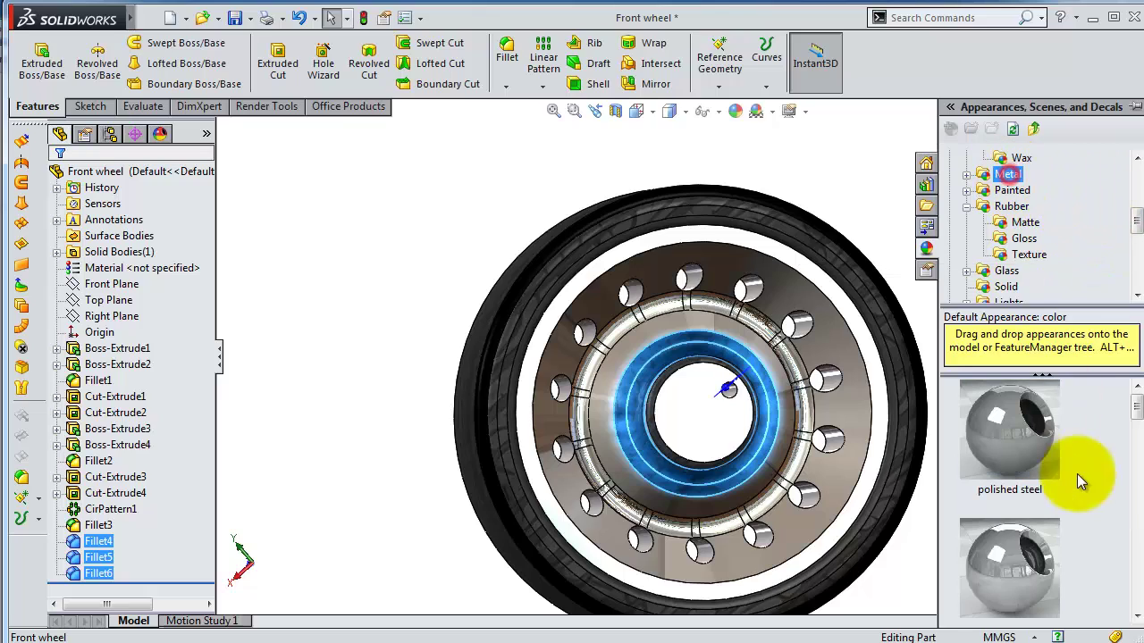
{"action": "double_click", "coordinate": [1009, 553]}
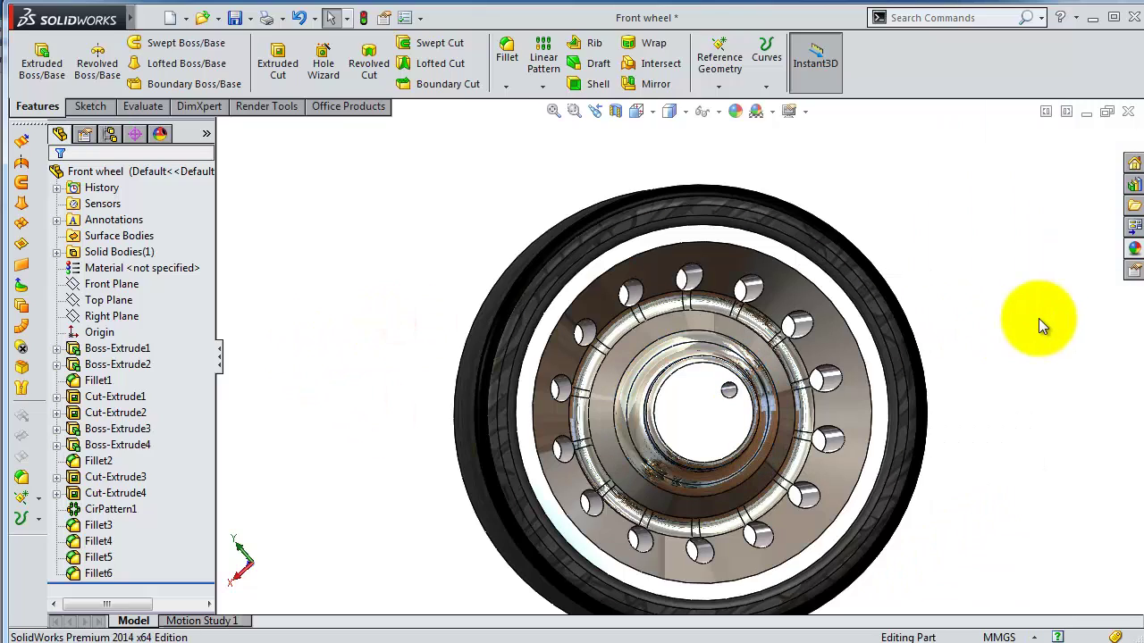
{"action": "mouse_move", "coordinate": [976, 329]}
{"action": "middle_mouse_down"}
{"action": "mouse_move", "coordinate": [924, 352]}
{"action": "mouse_move", "coordinate": [1016, 327]}
{"action": "mouse_move", "coordinate": [1027, 313]}
{"action": "mouse_move", "coordinate": [1014, 349]}
{"action": "middle_mouse_up"}
{"action": "left_click", "coordinate": [1013, 349]}
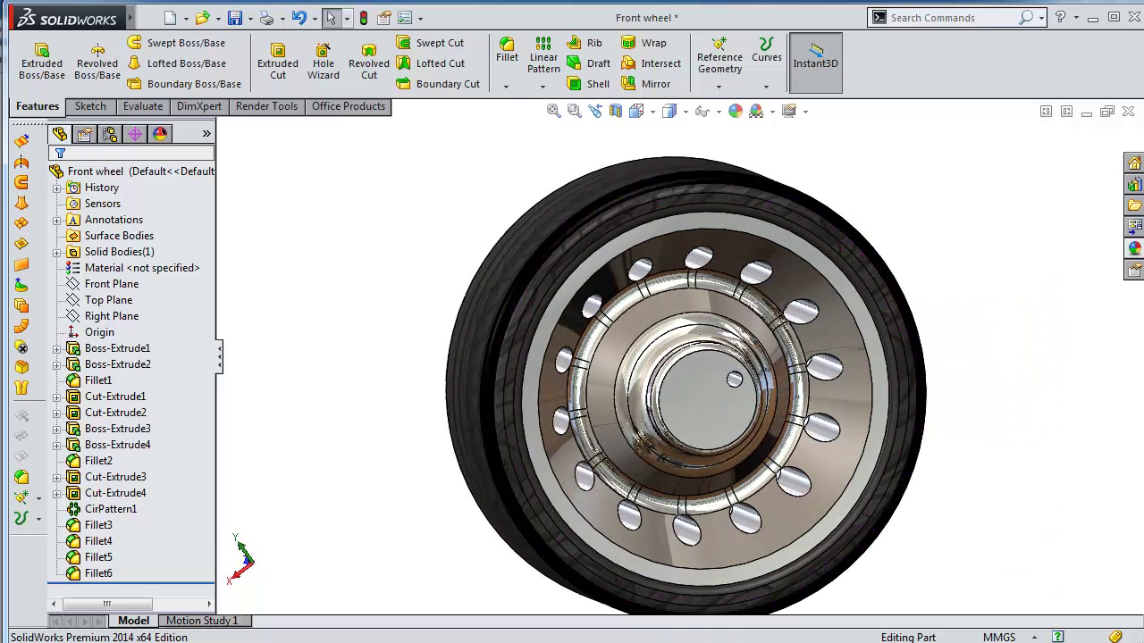
Chamfer the small hub hole's edge 0.05 mm at 45°, creating Chamfer1.
{"action": "left_click", "coordinate": [506, 86]}
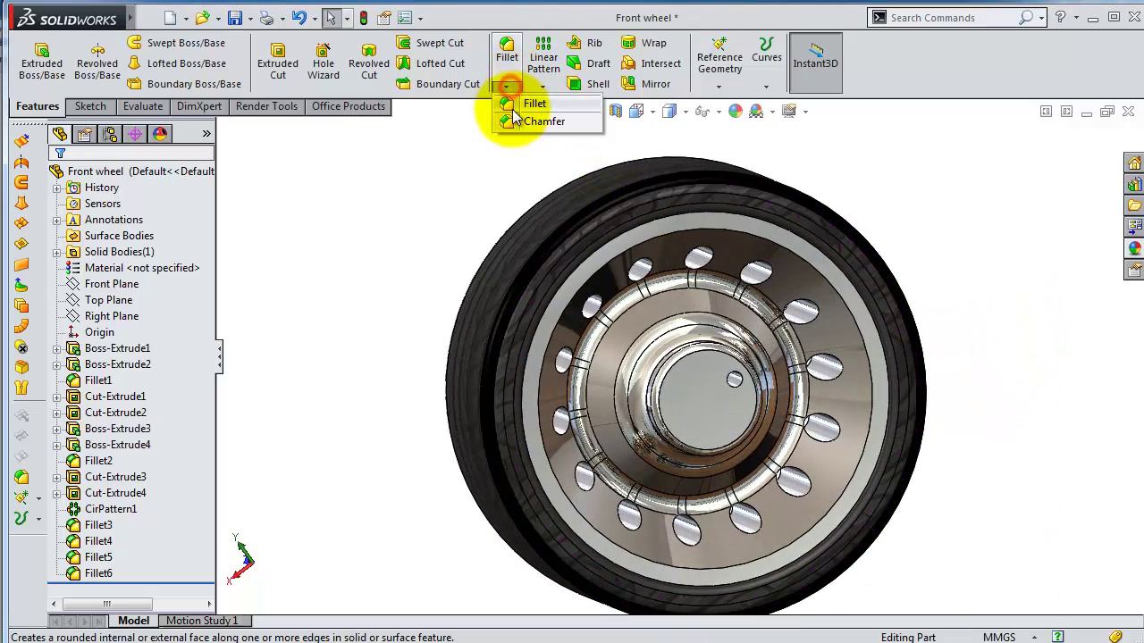
{"action": "left_click", "coordinate": [512, 118]}
{"action": "type", "text": "0."}
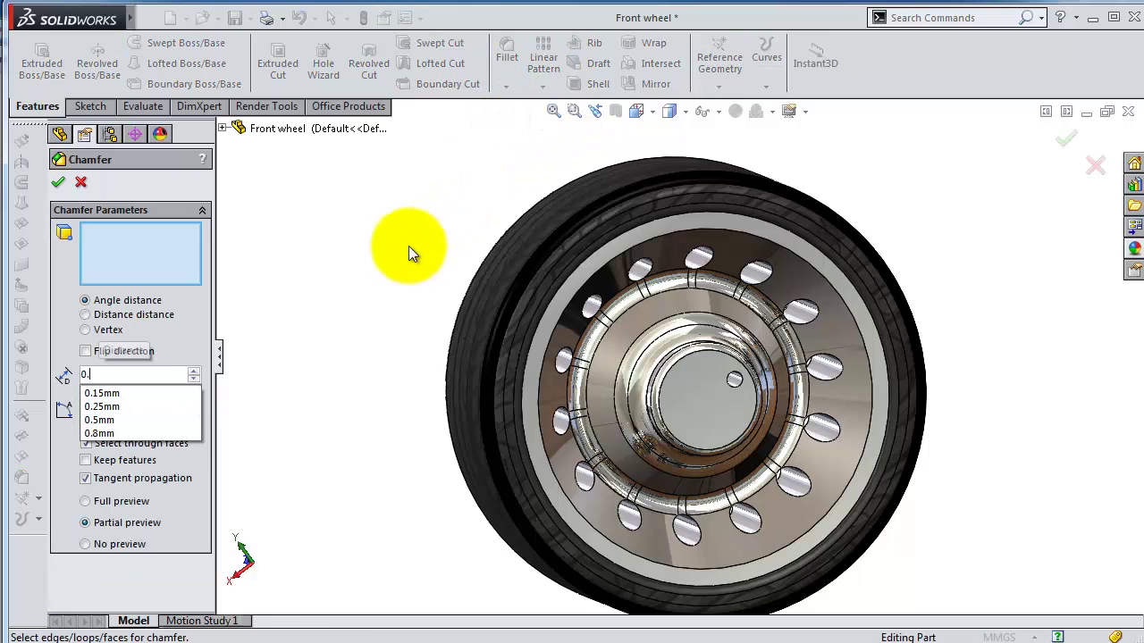
{"action": "type", "text": "05"}
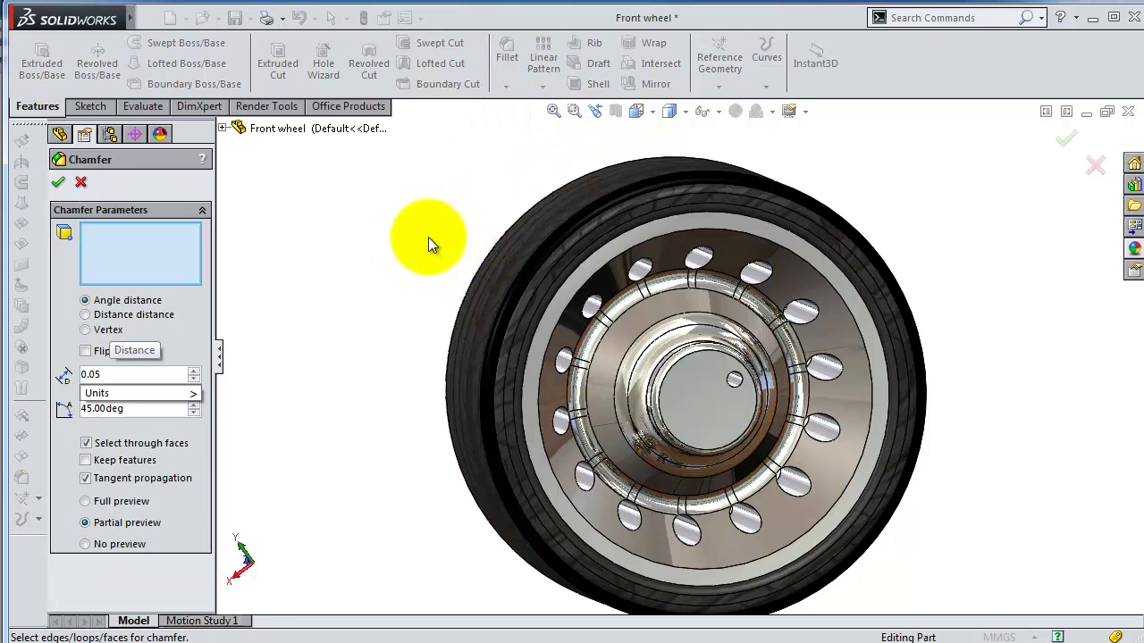
{"action": "scroll", "coordinate": [720, 382], "scroll_direction": "down", "scroll_amount": 3}
{"action": "scroll", "coordinate": [760, 411], "scroll_direction": "down", "scroll_amount": 3}
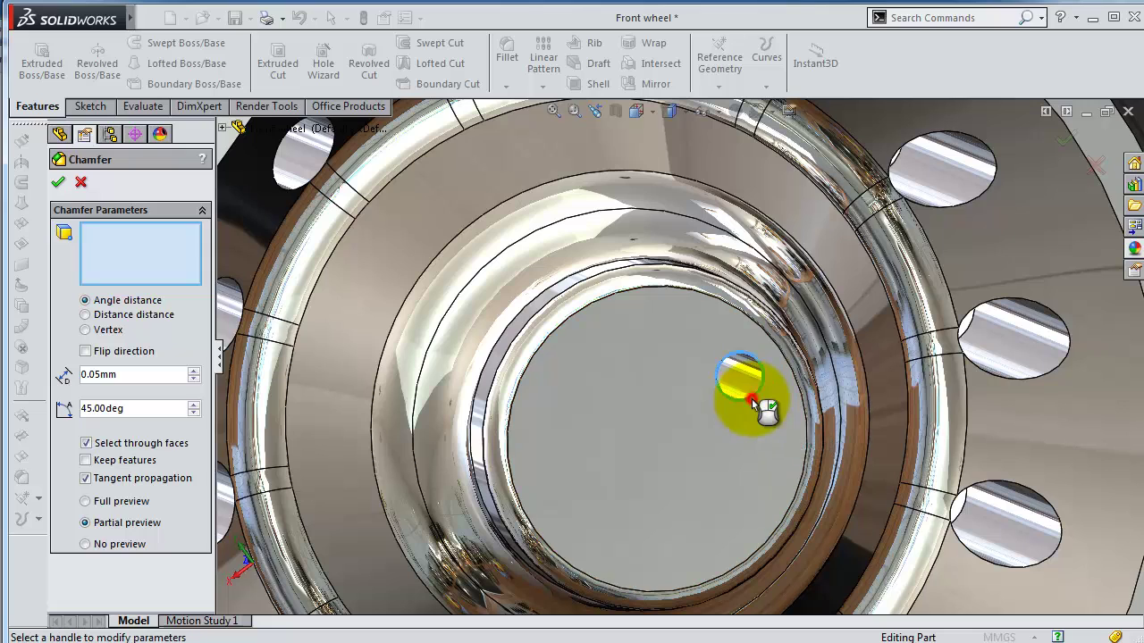
{"action": "left_click", "coordinate": [753, 402]}
{"action": "left_click", "coordinate": [1063, 141]}
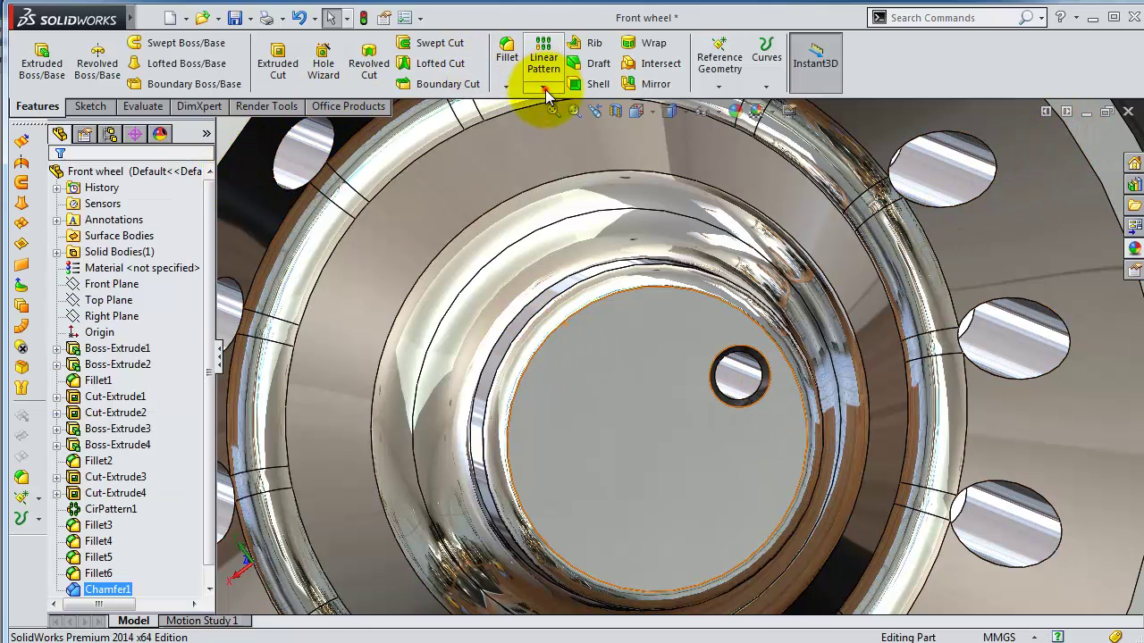
{"action": "left_click", "coordinate": [542, 85]}
Circular-pattern Cut-Extrude3 and Chamfer1 seven times around the hub face, creating CirPattern2.
{"action": "left_click", "coordinate": [549, 119]}
{"action": "middle_click_drag", "start_coordinate": [600, 279], "coordinate": [605, 329]}
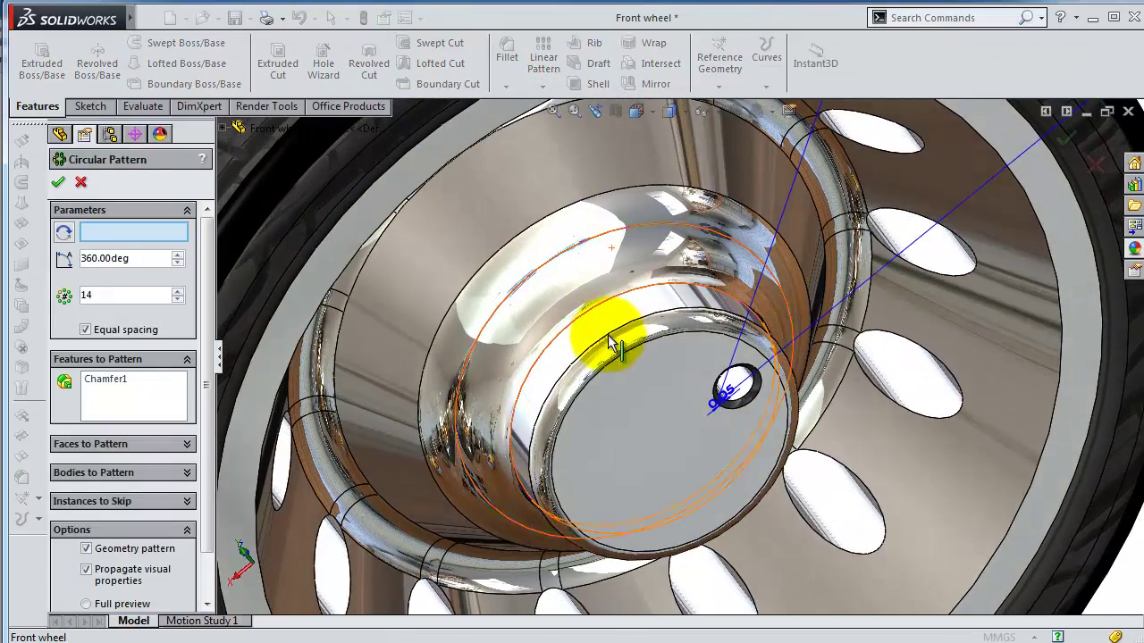
{"action": "left_click", "coordinate": [600, 323]}
{"action": "left_click", "coordinate": [149, 402]}
{"action": "left_click", "coordinate": [87, 293]}
{"action": "type", "text": "7"}
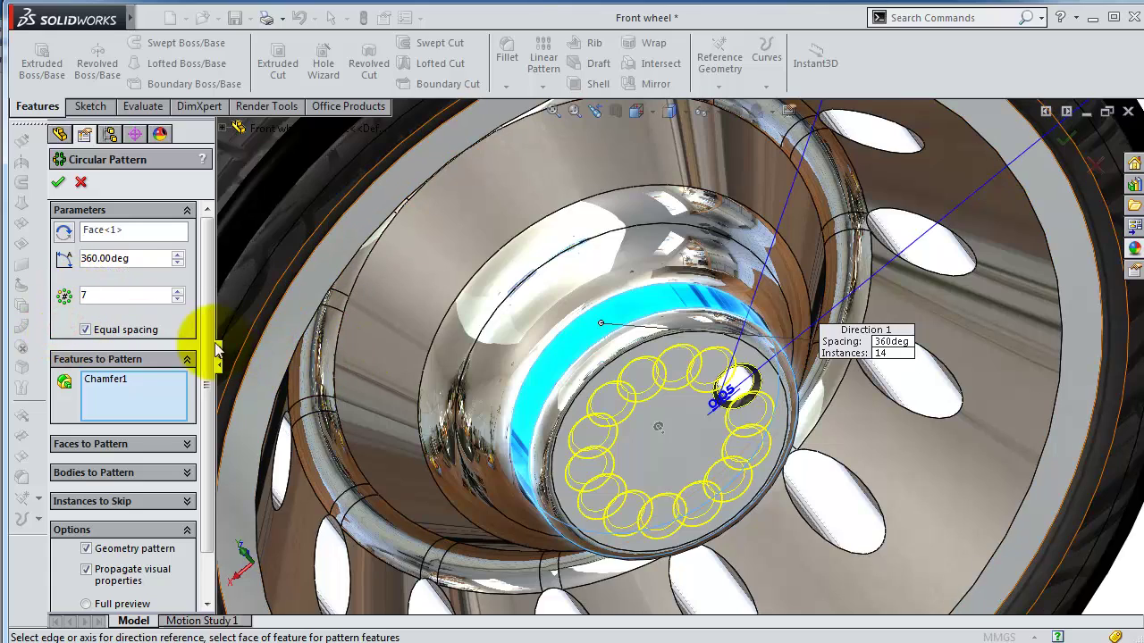
{"action": "left_click", "coordinate": [66, 297]}
{"action": "middle_click_drag", "start_coordinate": [501, 405], "coordinate": [757, 440]}
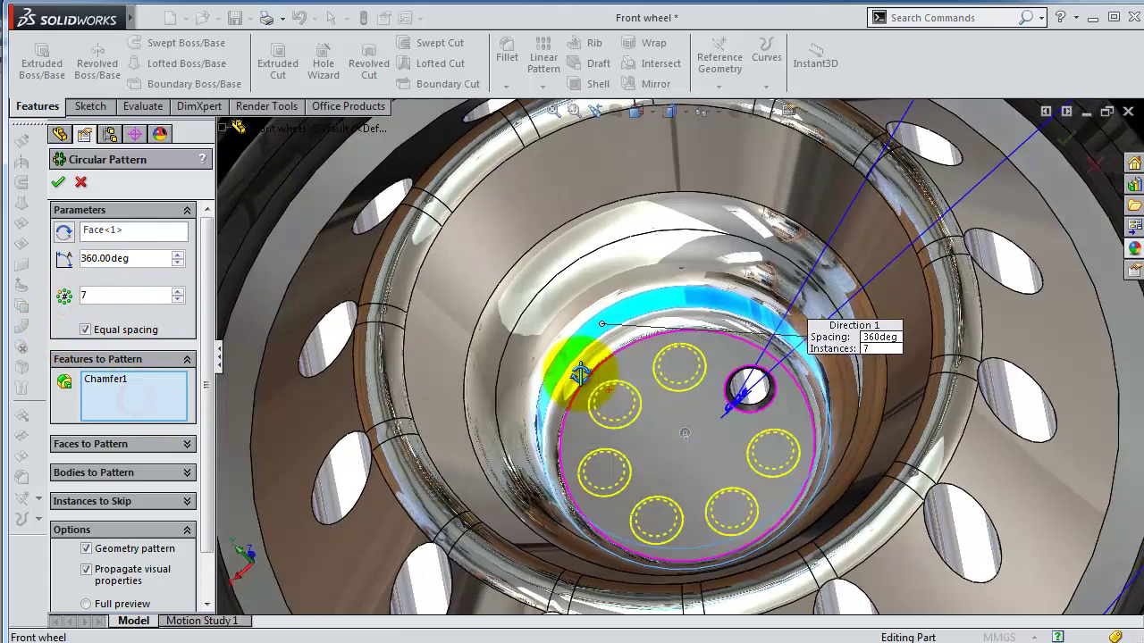
{"action": "left_click", "coordinate": [845, 399]}
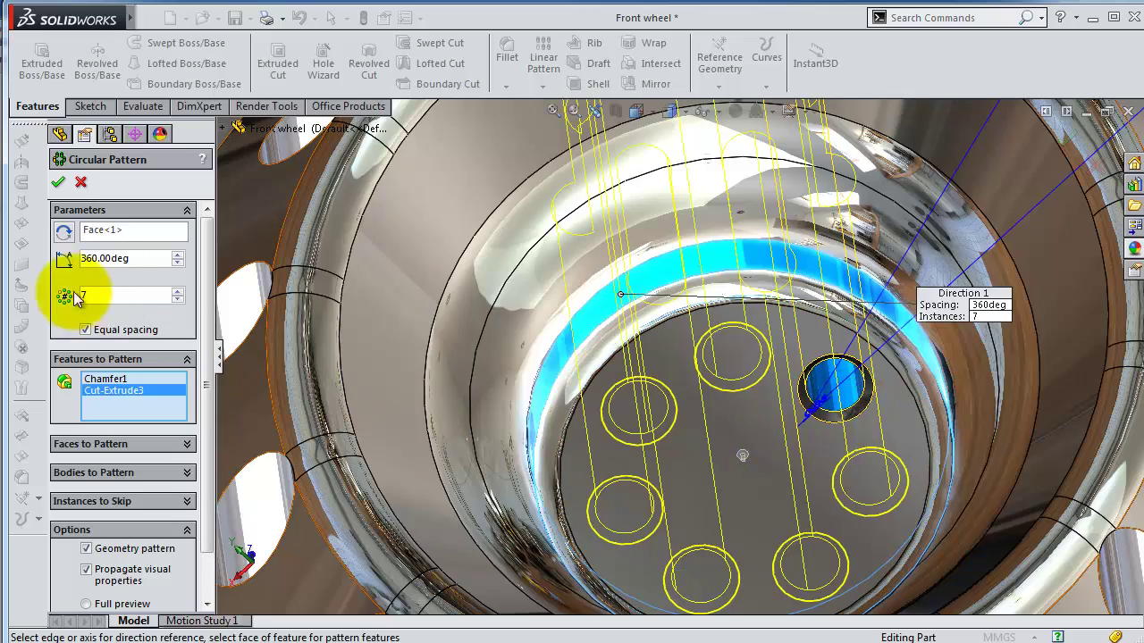
{"action": "key", "text": "Return"}
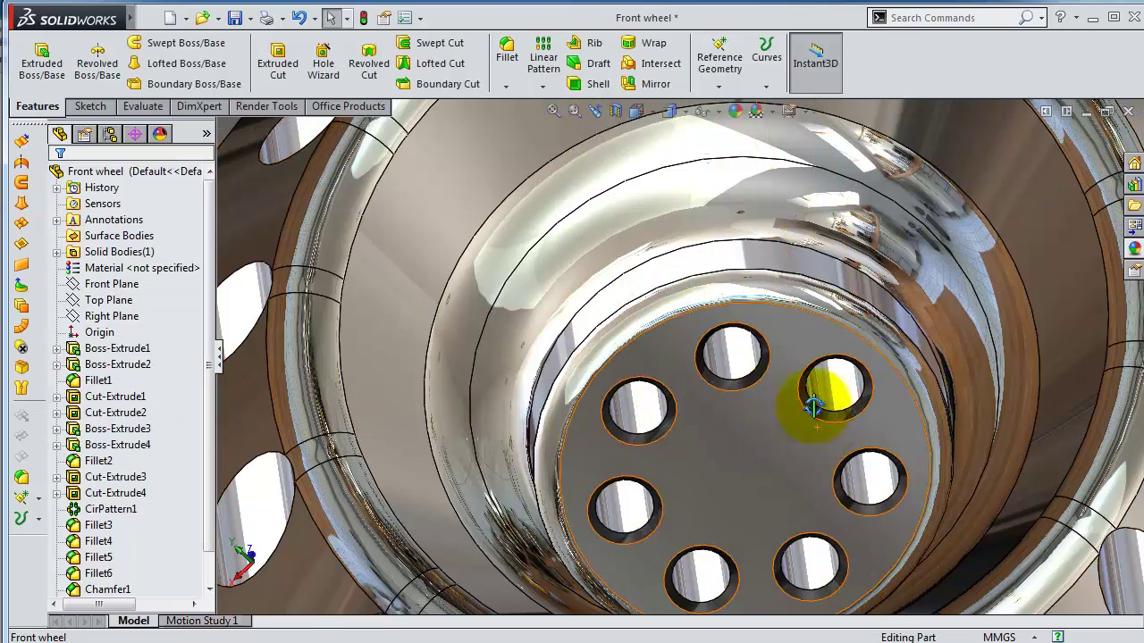
{"action": "middle_click_drag", "start_coordinate": [830, 384], "coordinate": [447, 496]}
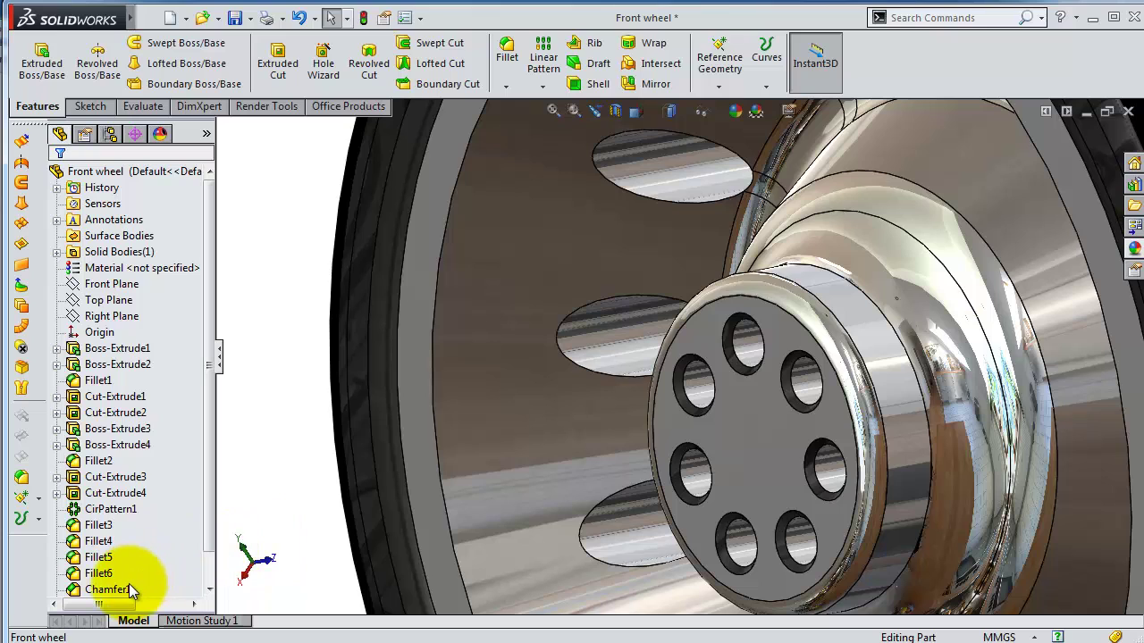
Select Chamfer1 and CirPattern2 and bring up the appearances library.
{"action": "left_click", "coordinate": [107, 589]}
{"action": "left_click", "coordinate": [111, 573], "text": "ctrl"}
{"action": "left_click", "coordinate": [1134, 248]}
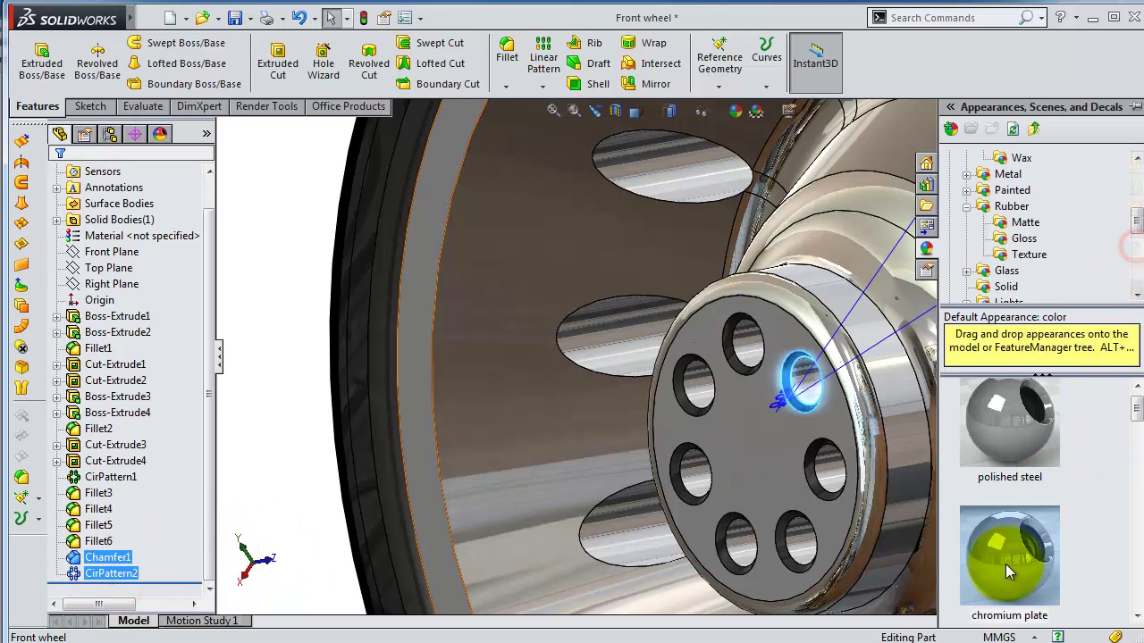
Apply chromium plate to the CirPattern2 hub holes, then turn the wheel to its back face.
{"action": "left_click_drag", "start_coordinate": [1005, 564], "coordinate": [738, 452]}
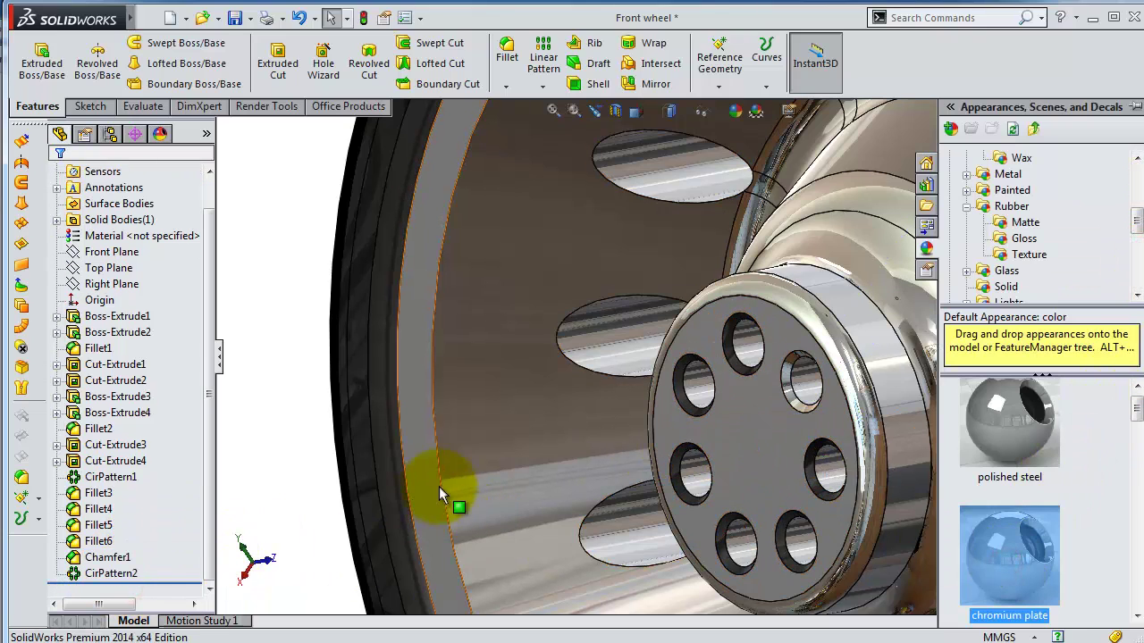
{"action": "left_click", "coordinate": [125, 573]}
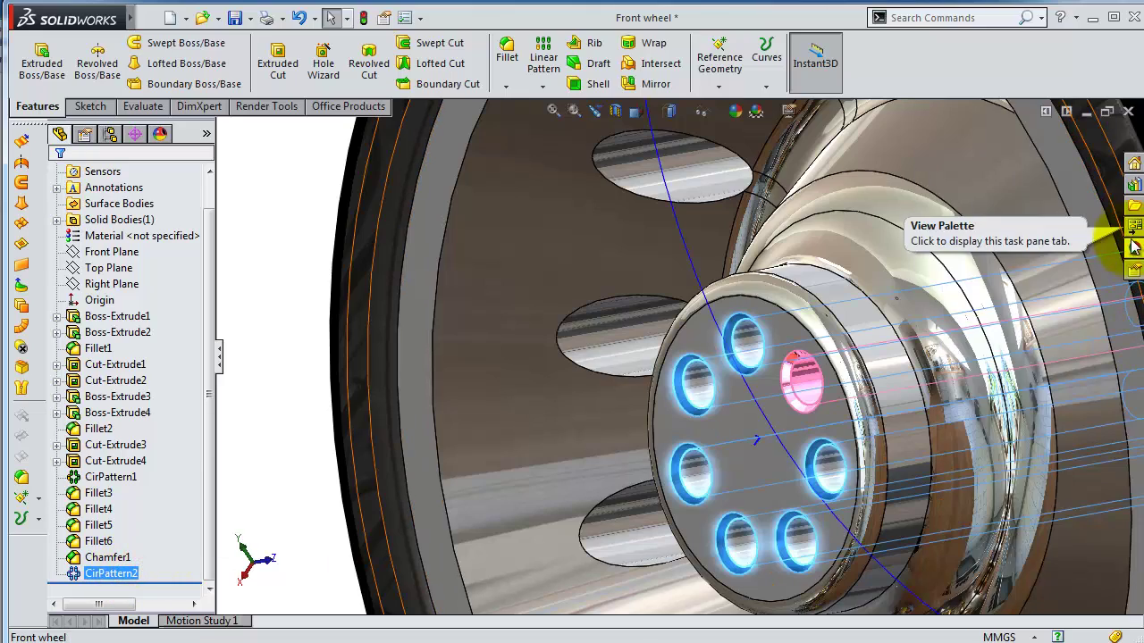
{"action": "left_click_drag", "start_coordinate": [1010, 554], "coordinate": [855, 498]}
{"action": "scroll", "coordinate": [766, 396], "scroll_direction": "up", "scroll_amount": 5}
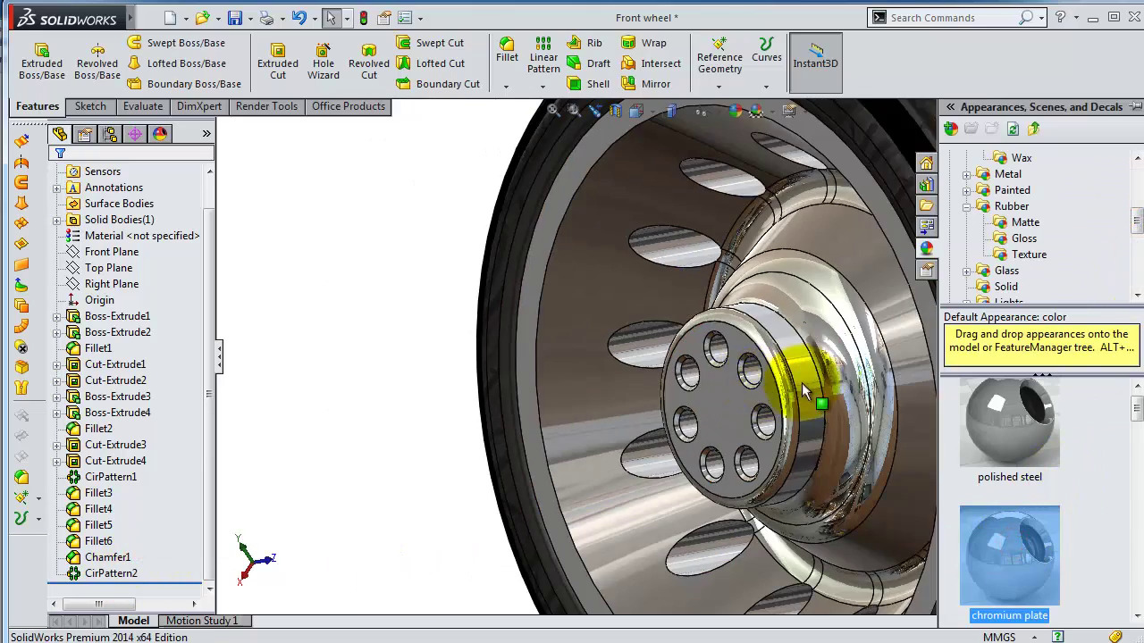
{"action": "mouse_move", "coordinate": [490, 391]}
{"action": "middle_mouse_down"}
{"action": "mouse_move", "coordinate": [562, 332]}
{"action": "mouse_move", "coordinate": [510, 356]}
{"action": "mouse_move", "coordinate": [352, 324]}
{"action": "mouse_move", "coordinate": [381, 313]}
{"action": "mouse_move", "coordinate": [438, 326]}
{"action": "mouse_move", "coordinate": [756, 543]}
{"action": "middle_mouse_up"}
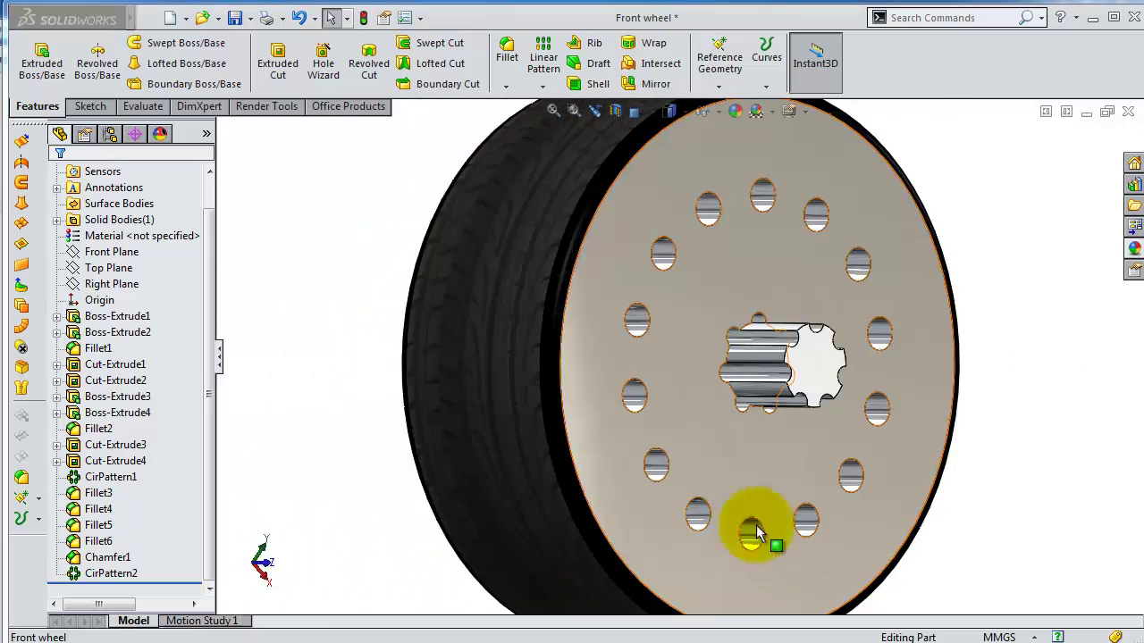
Start a sketch on the rim's back face with two concentric circles at the hub centre.
{"action": "left_click", "coordinate": [773, 442]}
{"action": "left_click", "coordinate": [803, 429]}
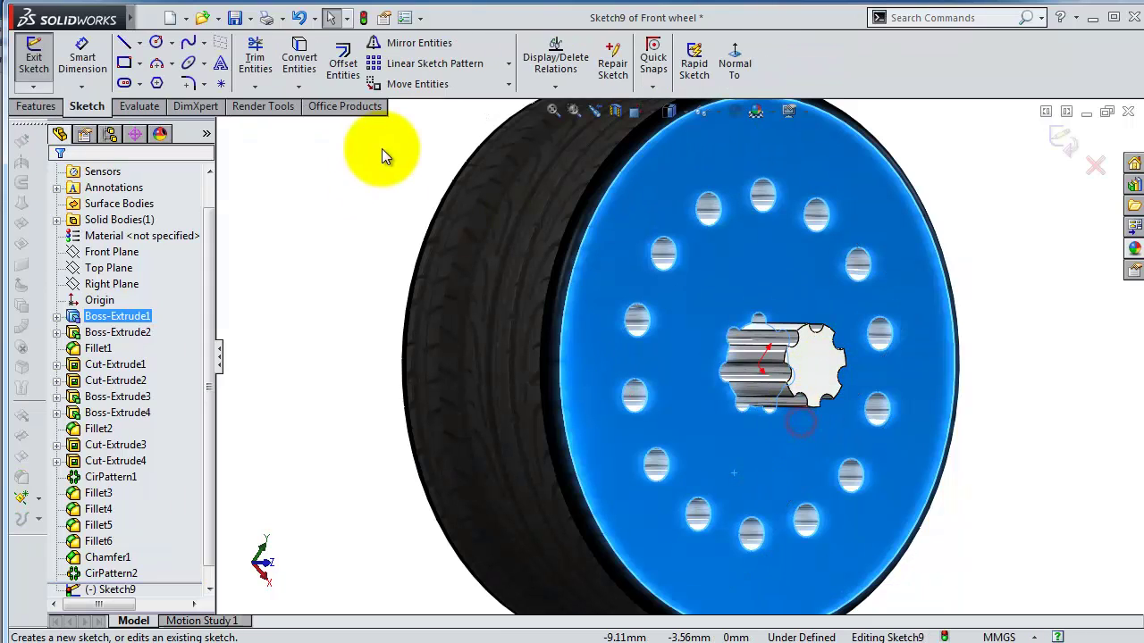
{"action": "left_click", "coordinate": [156, 44]}
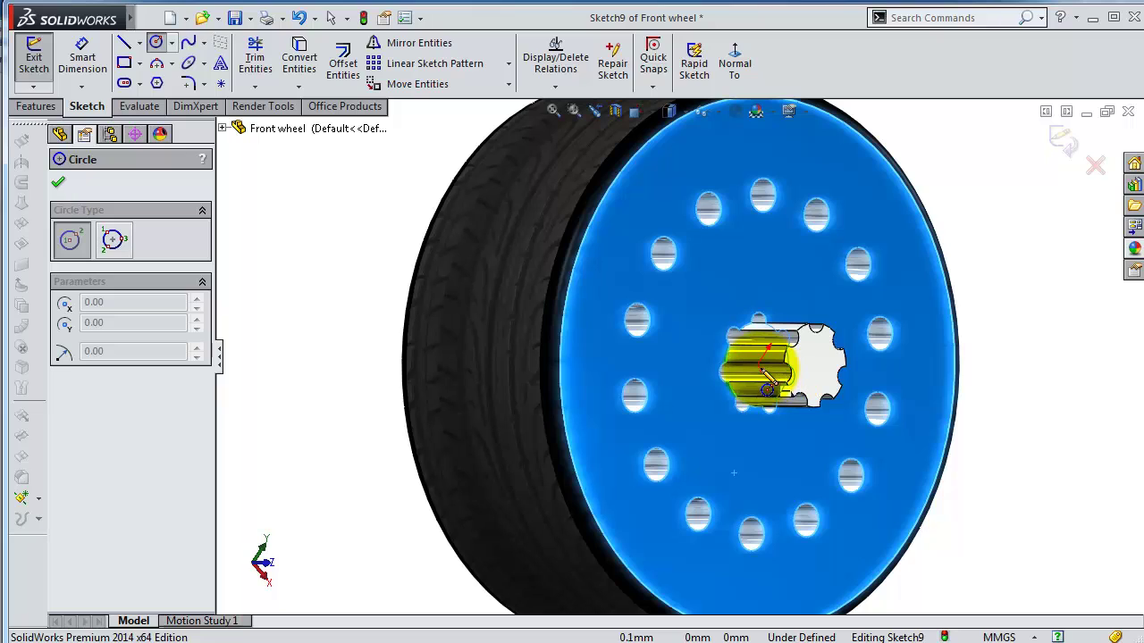
{"action": "left_click", "coordinate": [758, 365]}
{"action": "left_click", "coordinate": [677, 268]}
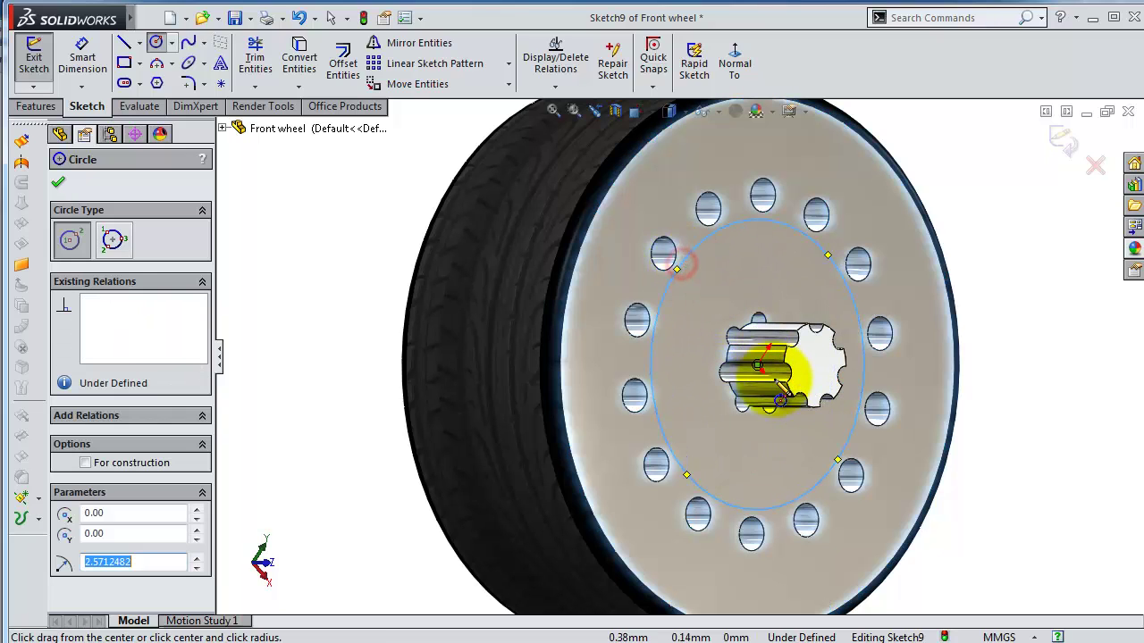
{"action": "left_click", "coordinate": [758, 366]}
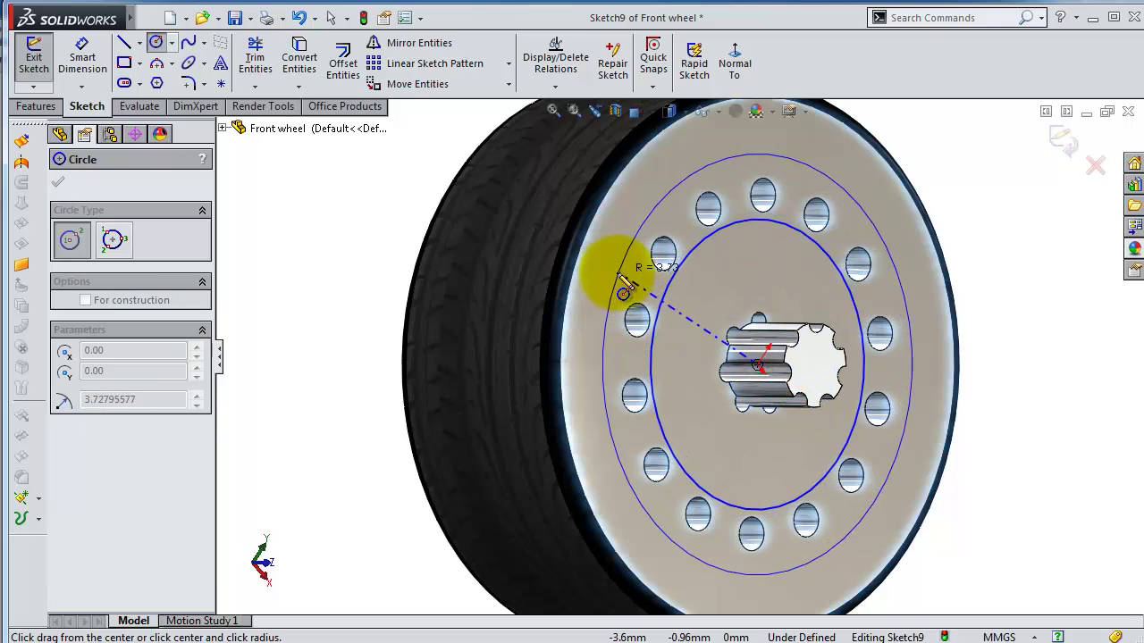
{"action": "left_click", "coordinate": [607, 273]}
Dimension the outer circle at Ø8 mm and the inner circle at Ø4 mm.
{"action": "left_click", "coordinate": [81, 59]}
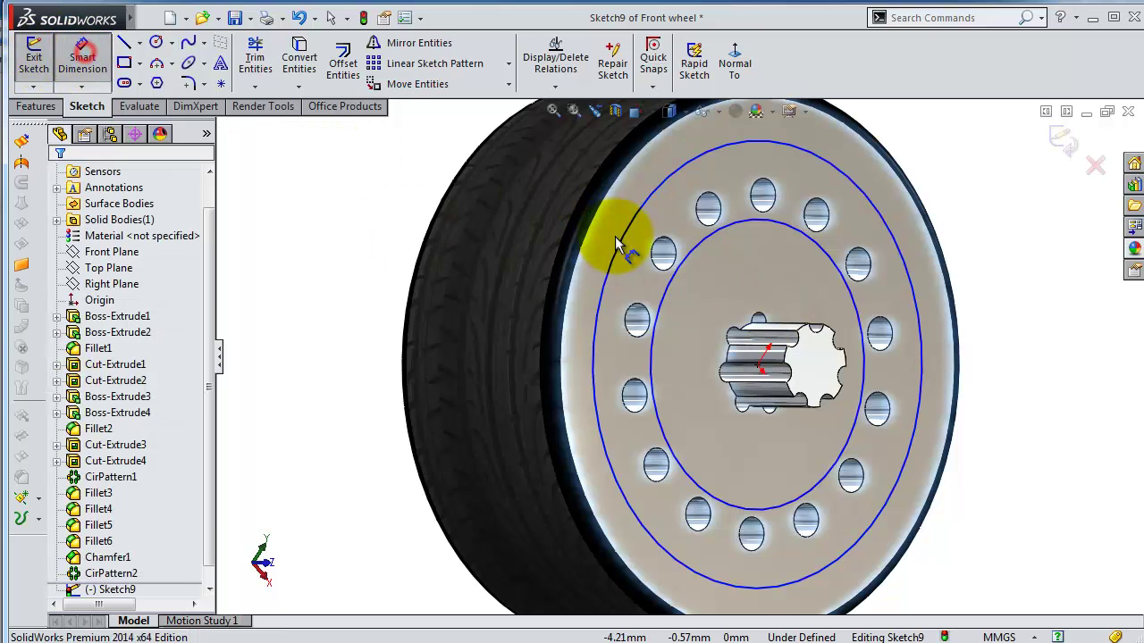
{"action": "left_click", "coordinate": [500, 262]}
{"action": "left_click", "coordinate": [304, 257]}
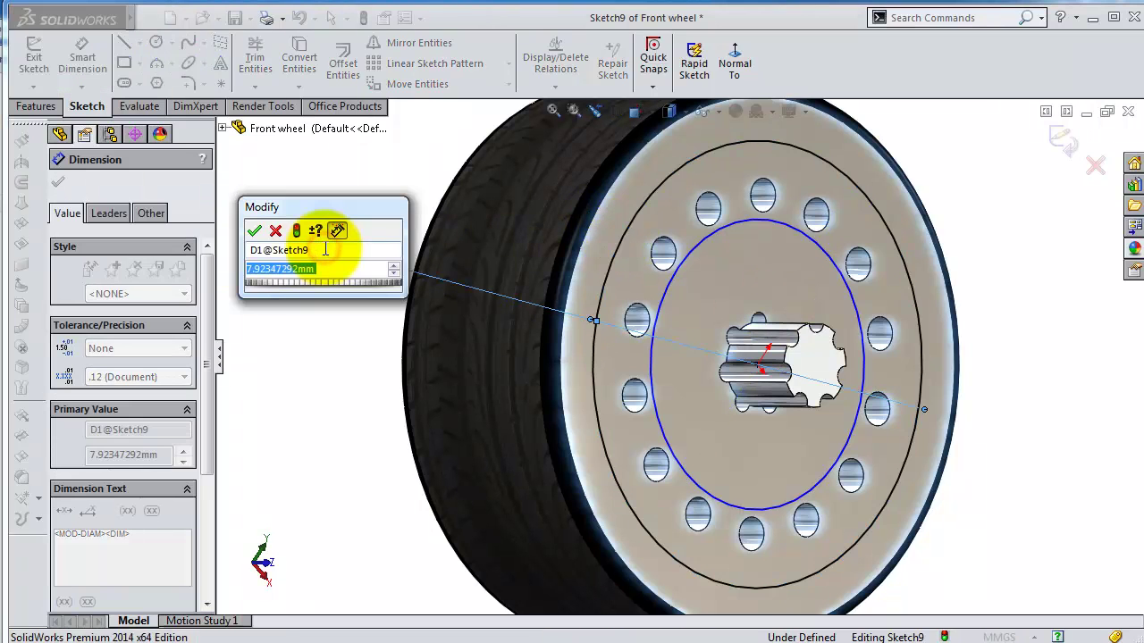
{"action": "key", "text": "Return"}
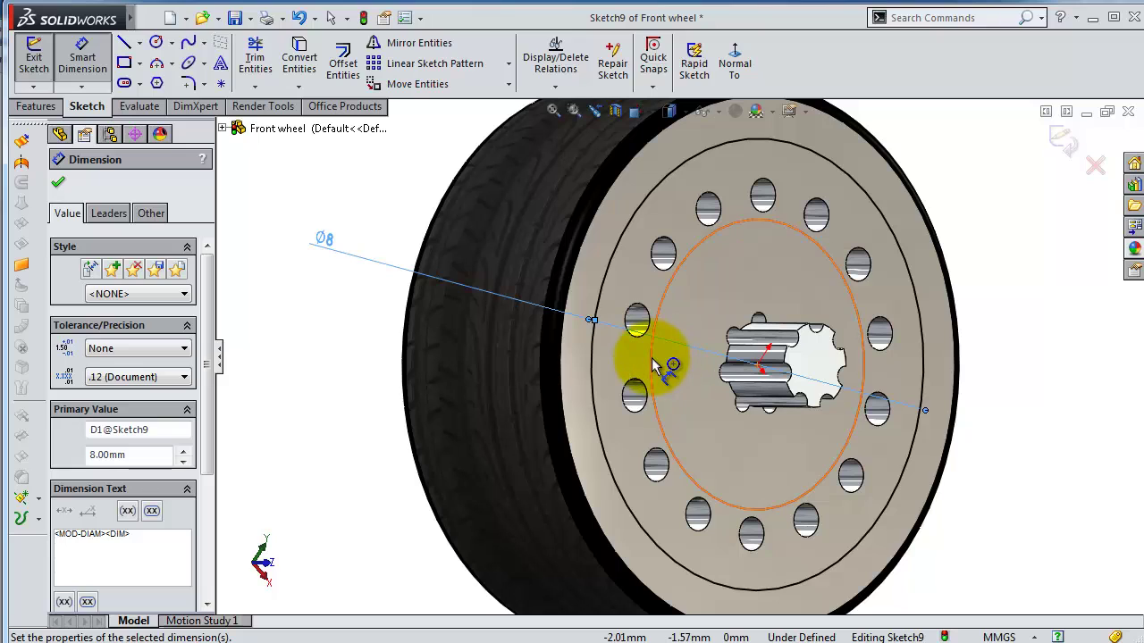
{"action": "left_click", "coordinate": [653, 365]}
{"action": "left_click", "coordinate": [318, 388]}
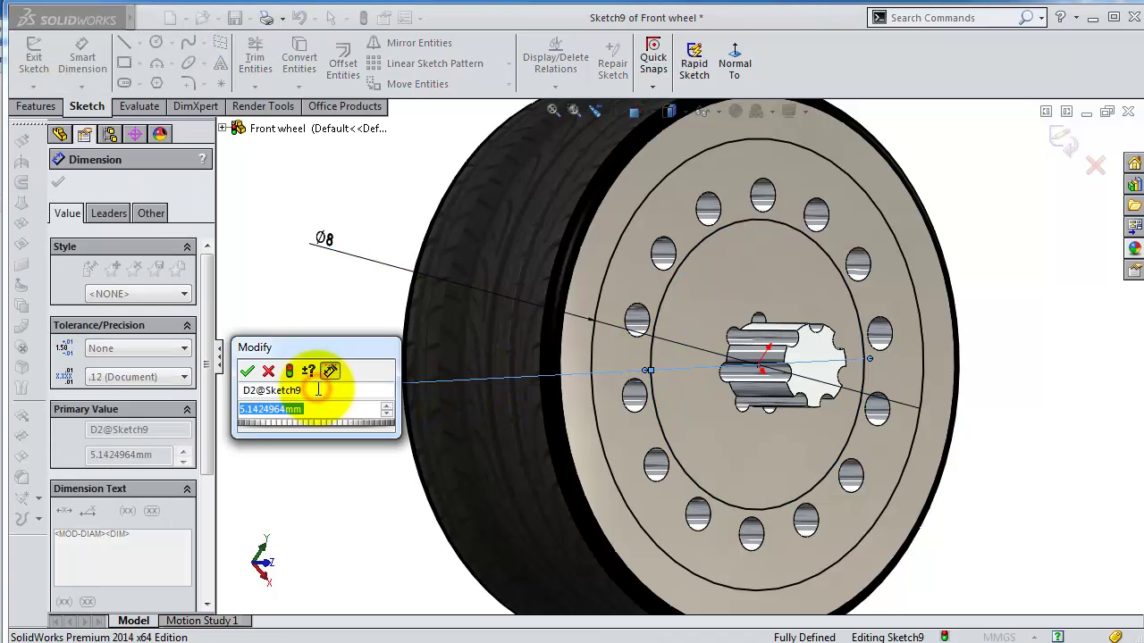
{"action": "type", "text": "4"}
{"action": "key", "text": "Return"}
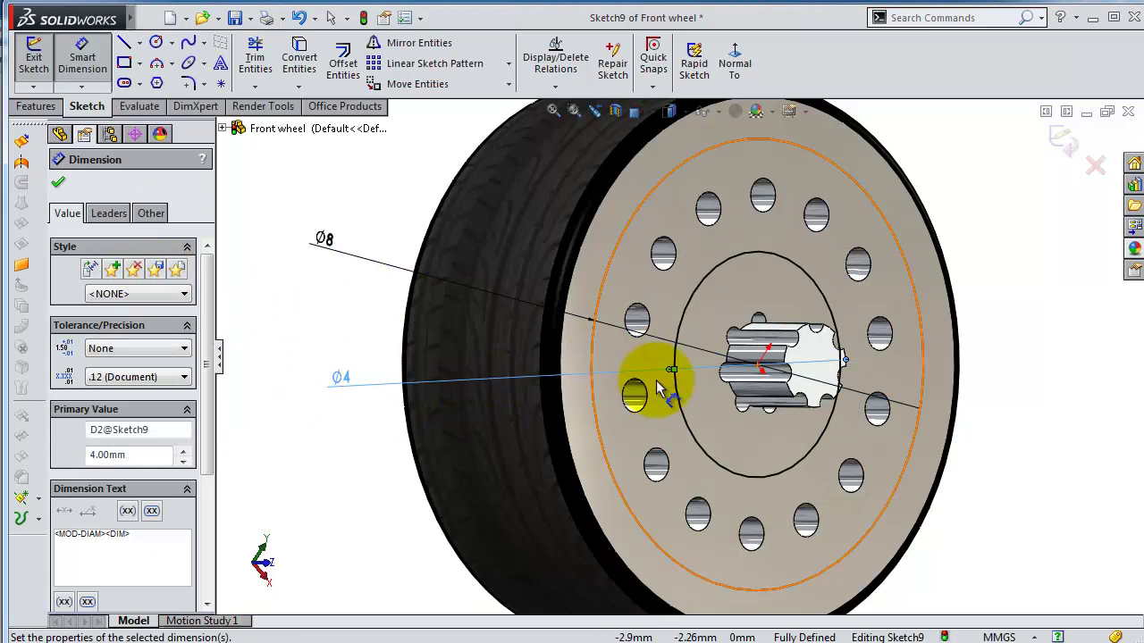
{"action": "left_click", "coordinate": [35, 105]}
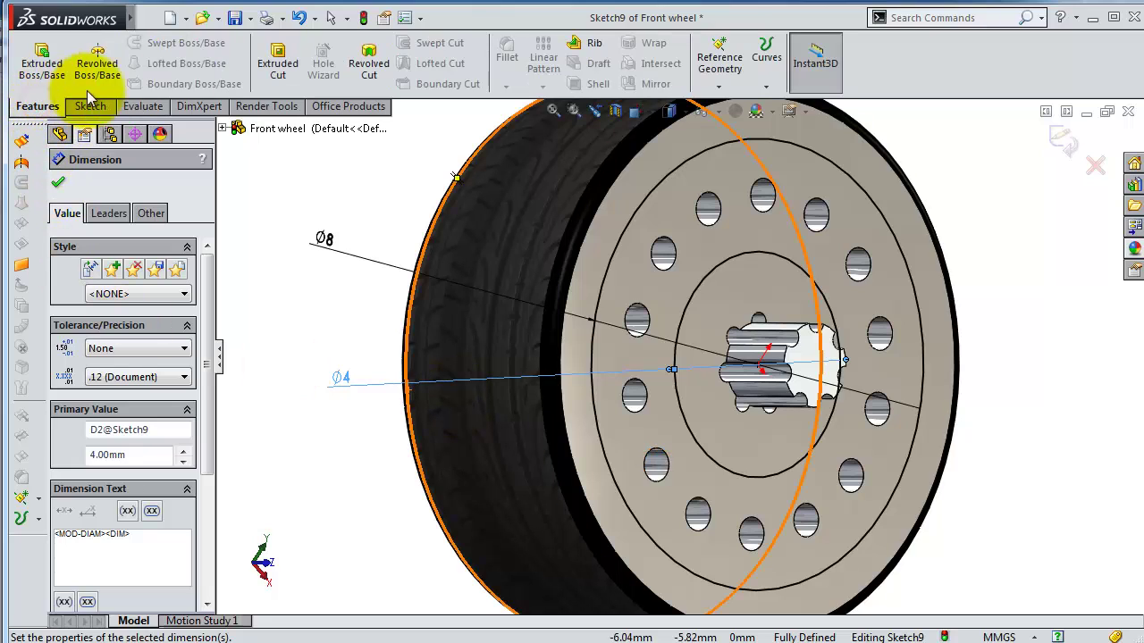
Extrude-cut the ring sketch 1.8 mm deep with a 30° draft.
{"action": "left_click", "coordinate": [278, 58]}
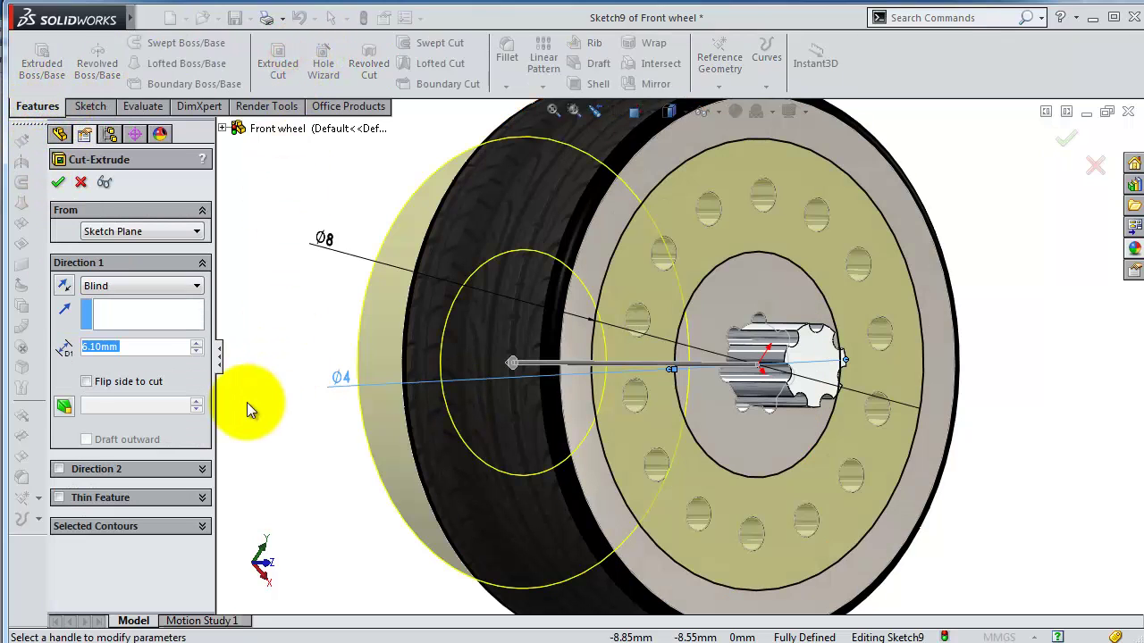
{"action": "type", "text": "1.8"}
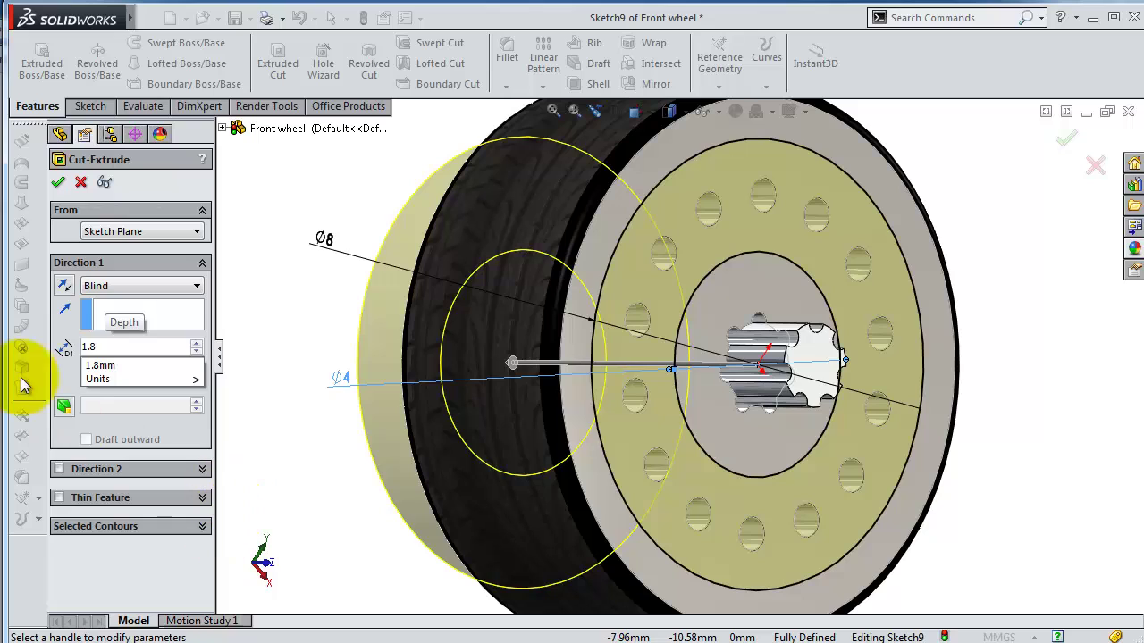
{"action": "key", "text": "Return"}
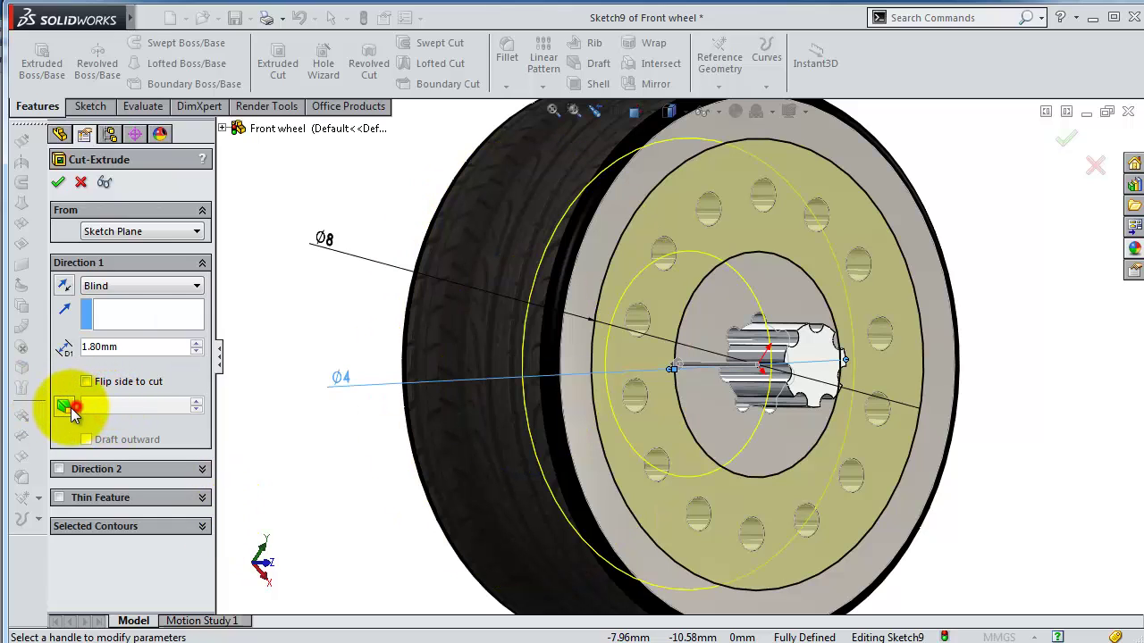
{"action": "left_click", "coordinate": [73, 408]}
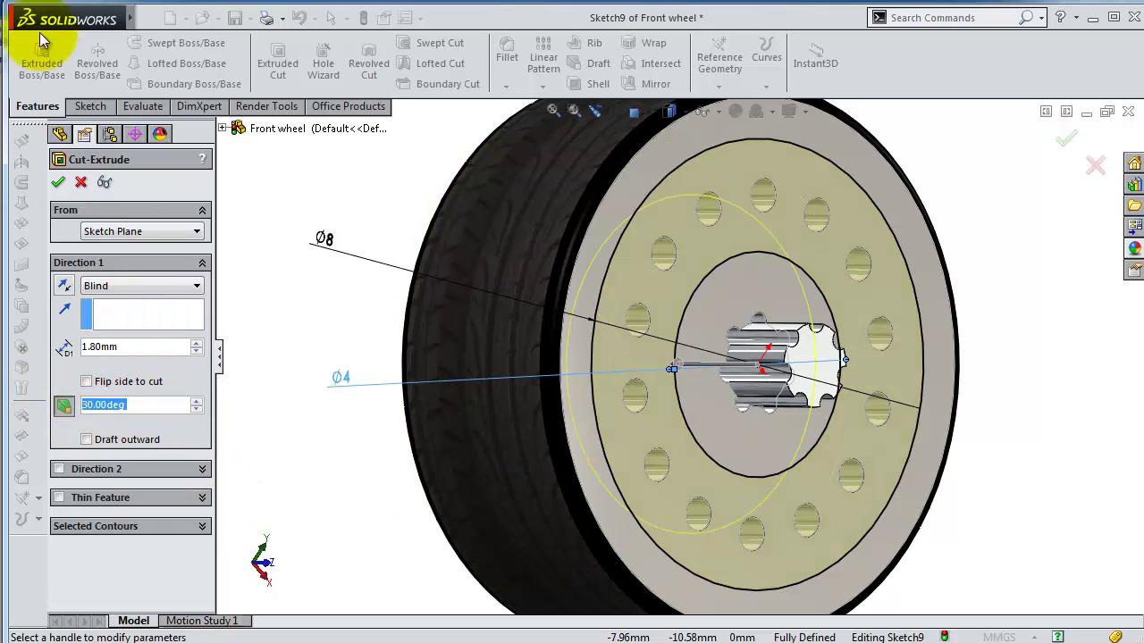
{"action": "left_click", "coordinate": [56, 183]}
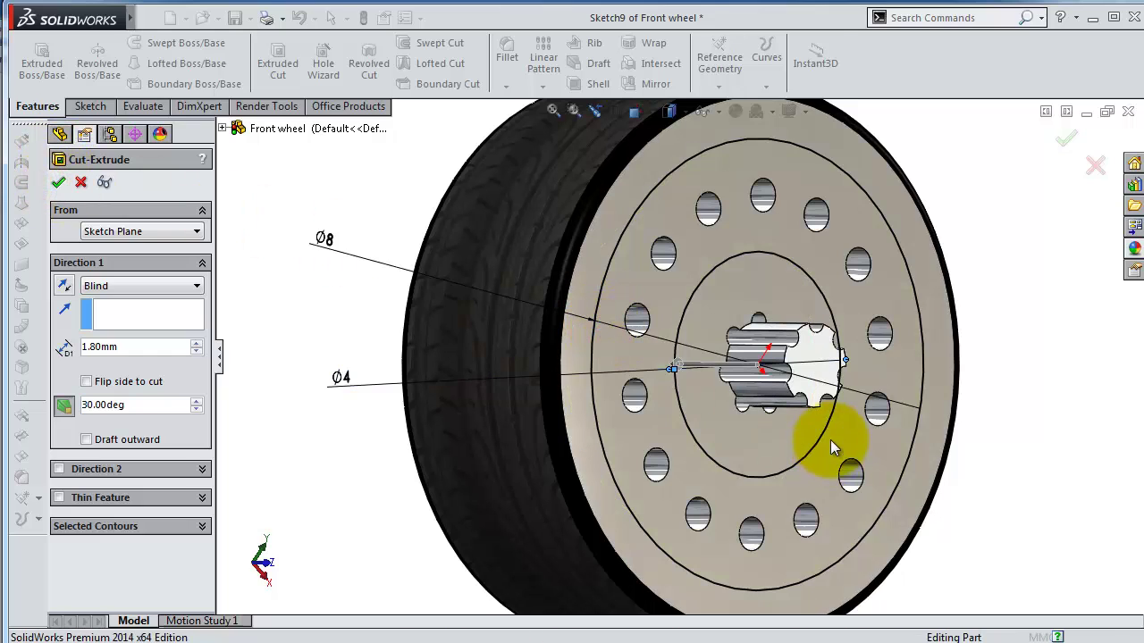
Apply the chromium plate appearance to the wheel from the front view.
{"action": "key", "text": "ctrl+1"}
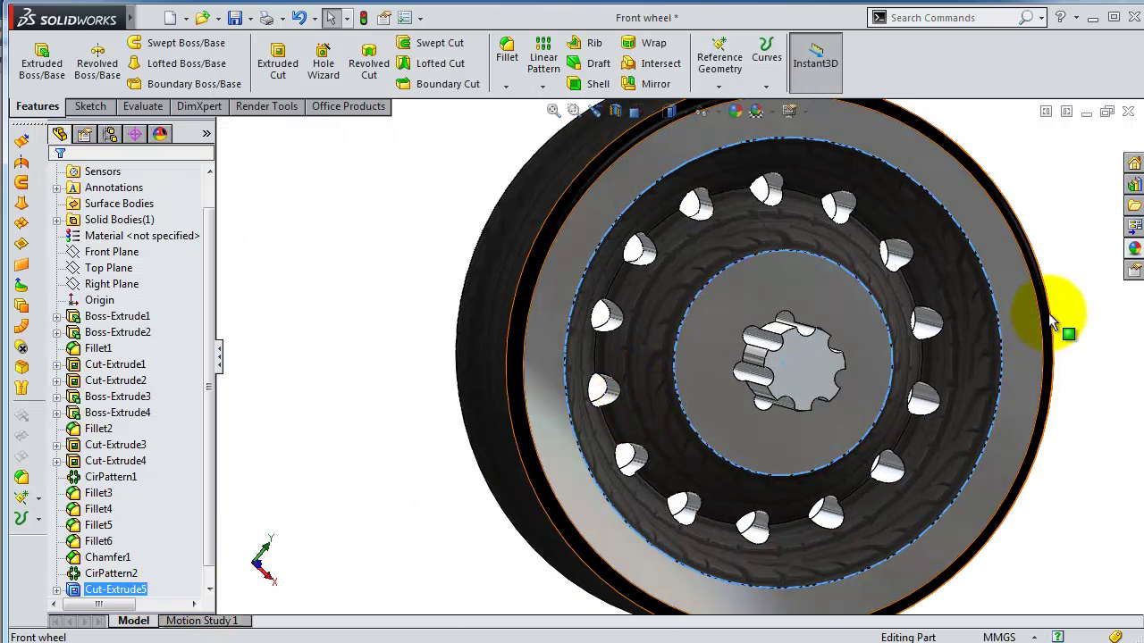
{"action": "left_click", "coordinate": [1132, 248]}
{"action": "left_click_drag", "start_coordinate": [1009, 554], "coordinate": [778, 461]}
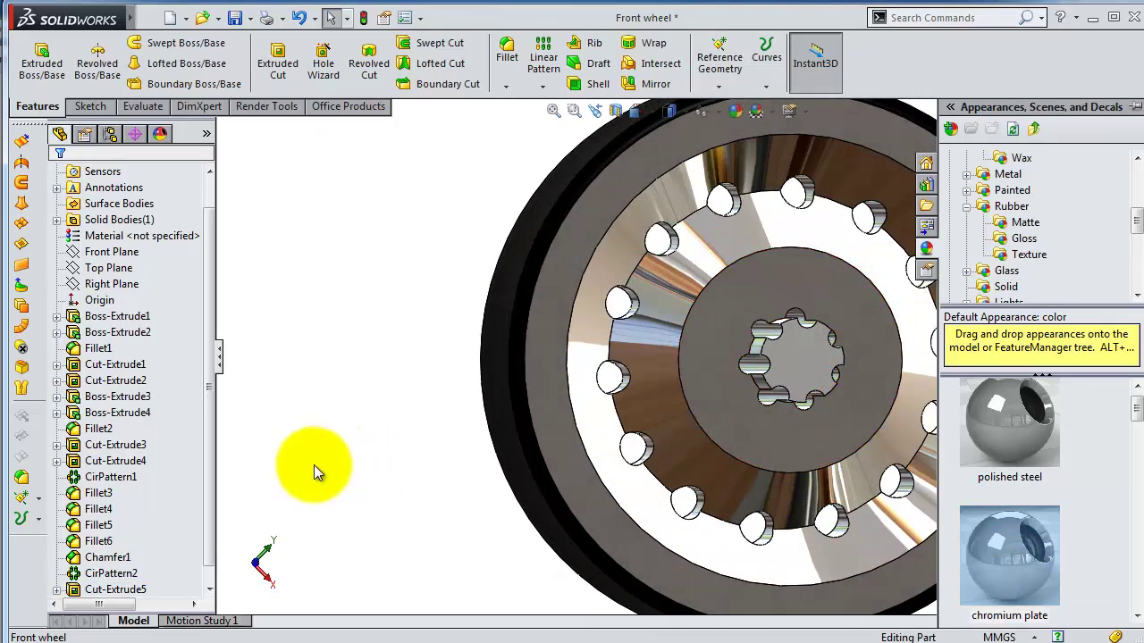
{"action": "left_click", "coordinate": [374, 432]}
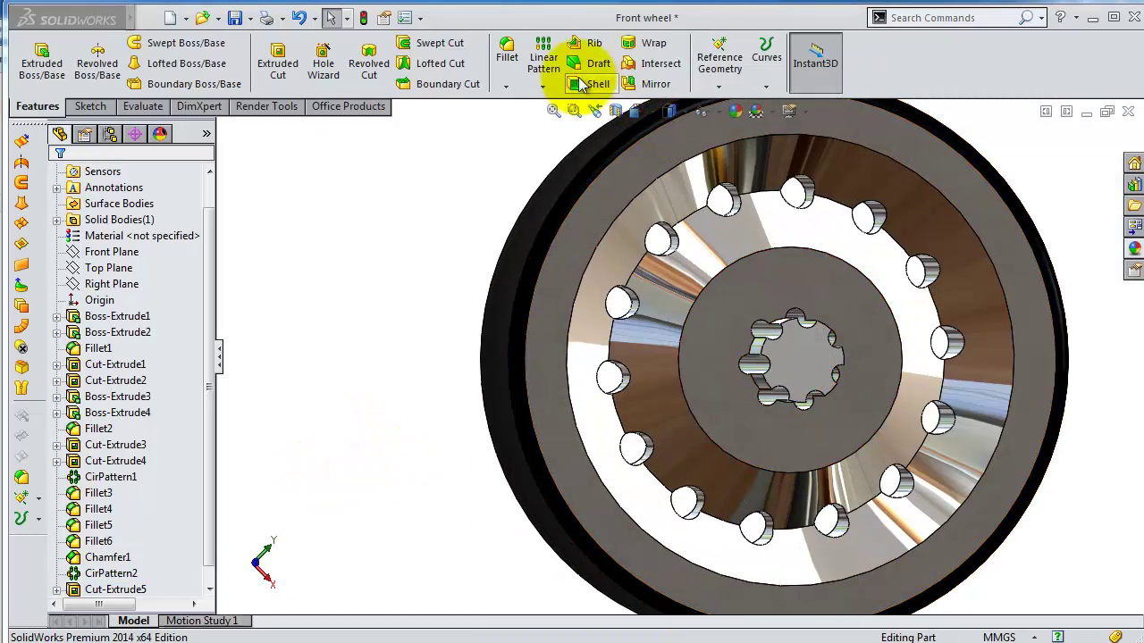
Start a 0.25 mm fillet and select the inner, middle and outer ring edges.
{"action": "left_click", "coordinate": [506, 51]}
{"action": "type", "text": "0.2"}
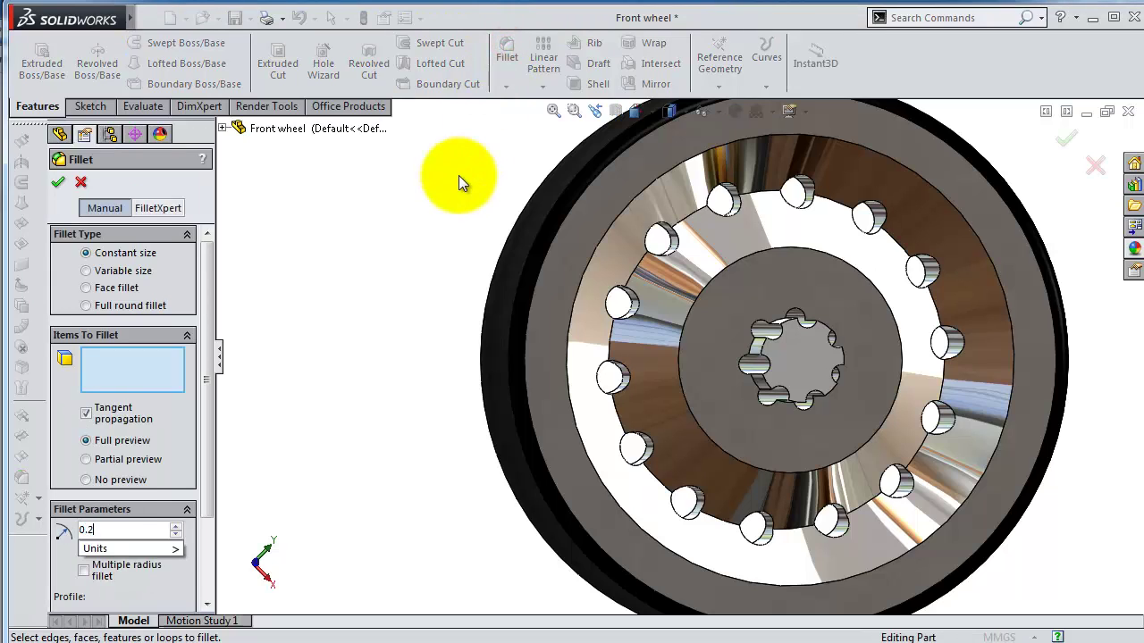
{"action": "type", "text": "5"}
{"action": "left_click", "coordinate": [397, 296]}
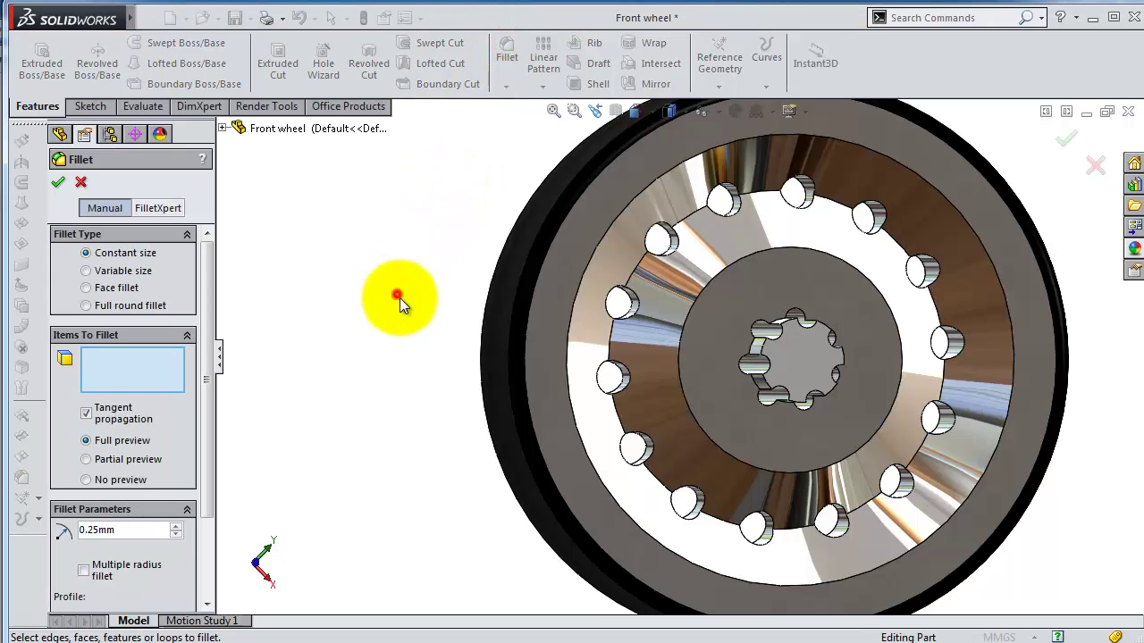
{"action": "left_click", "coordinate": [765, 259]}
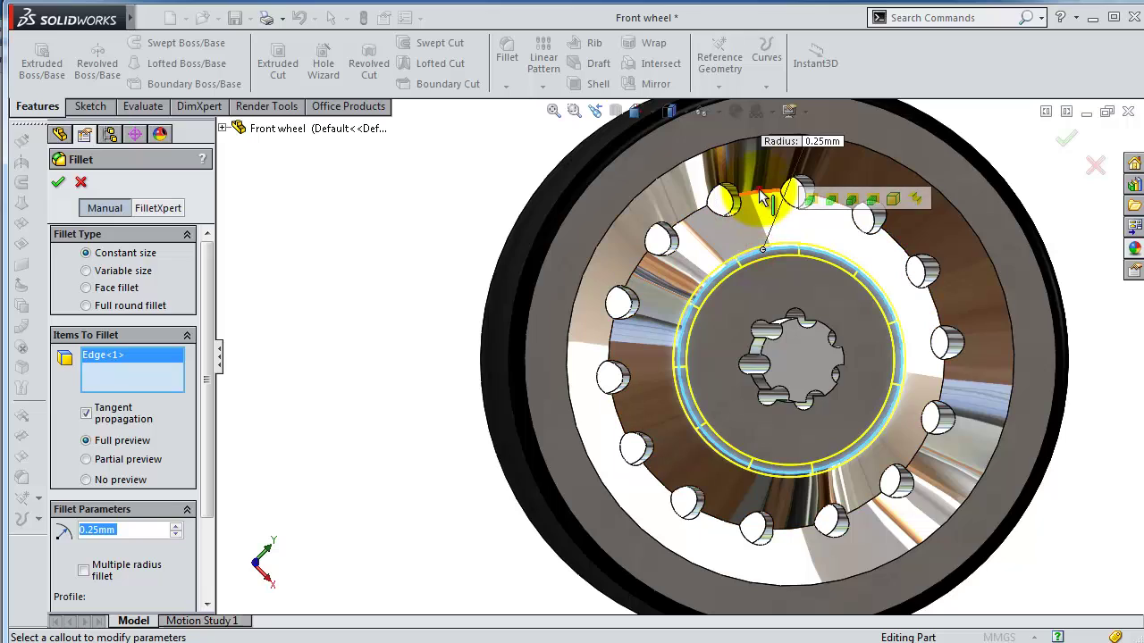
{"action": "left_click", "coordinate": [759, 198]}
{"action": "left_click", "coordinate": [718, 143]}
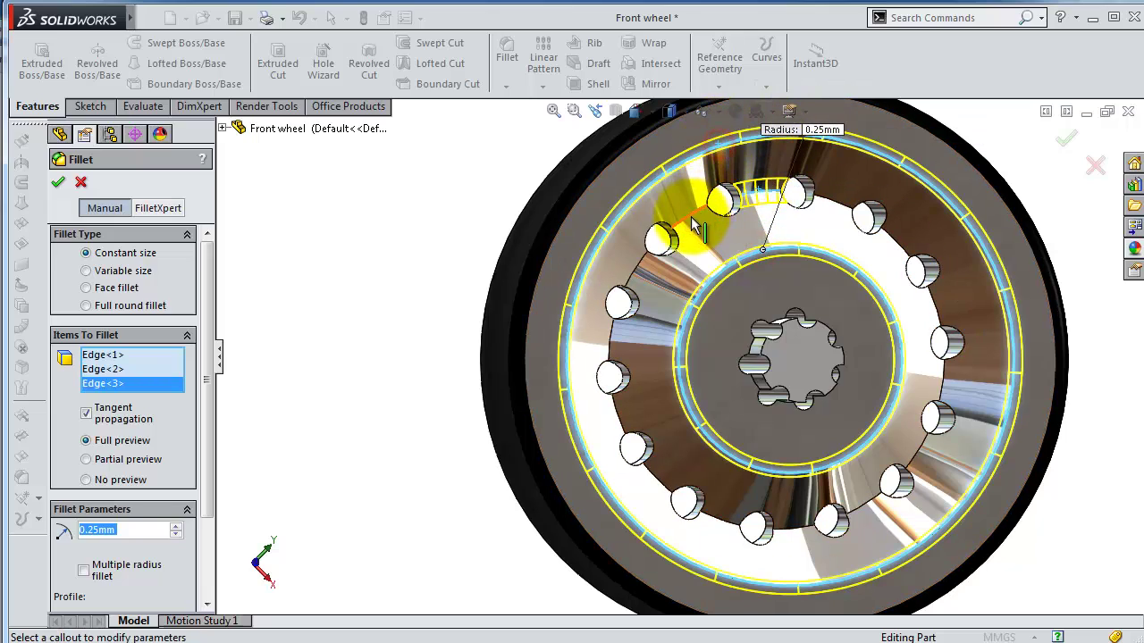
Add the remaining cut-ring edges and ring face, then apply the 0.25 mm fillet.
{"action": "mouse_move", "coordinate": [791, 201]}
{"action": "middle_mouse_down"}
{"action": "mouse_move", "coordinate": [773, 214]}
{"action": "mouse_move", "coordinate": [784, 213]}
{"action": "middle_mouse_up"}
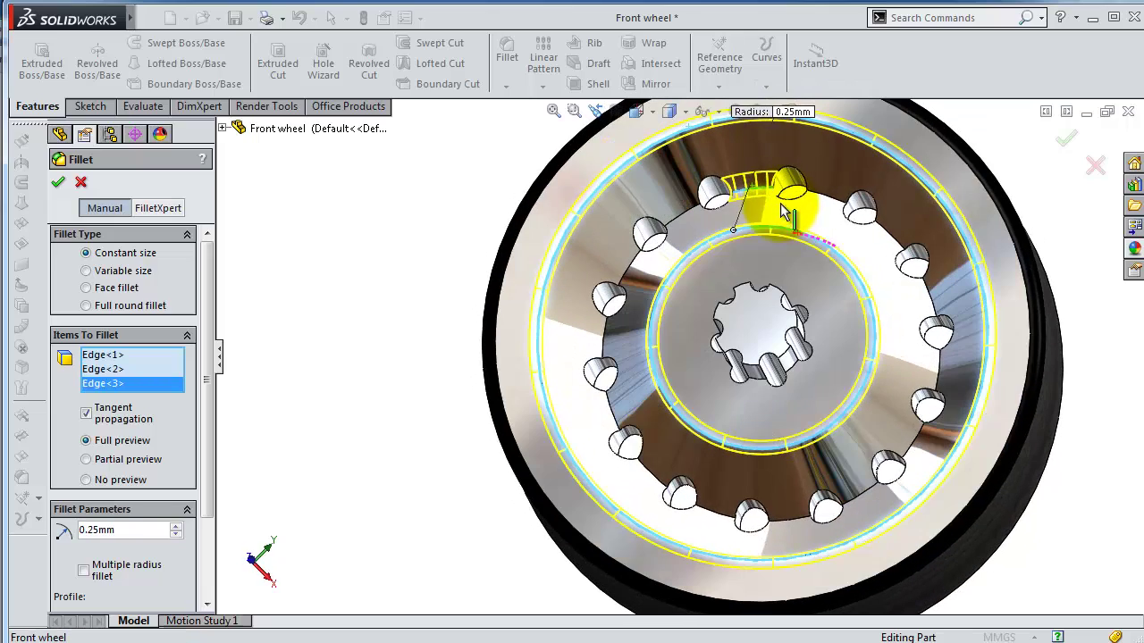
{"action": "left_click", "coordinate": [690, 215]}
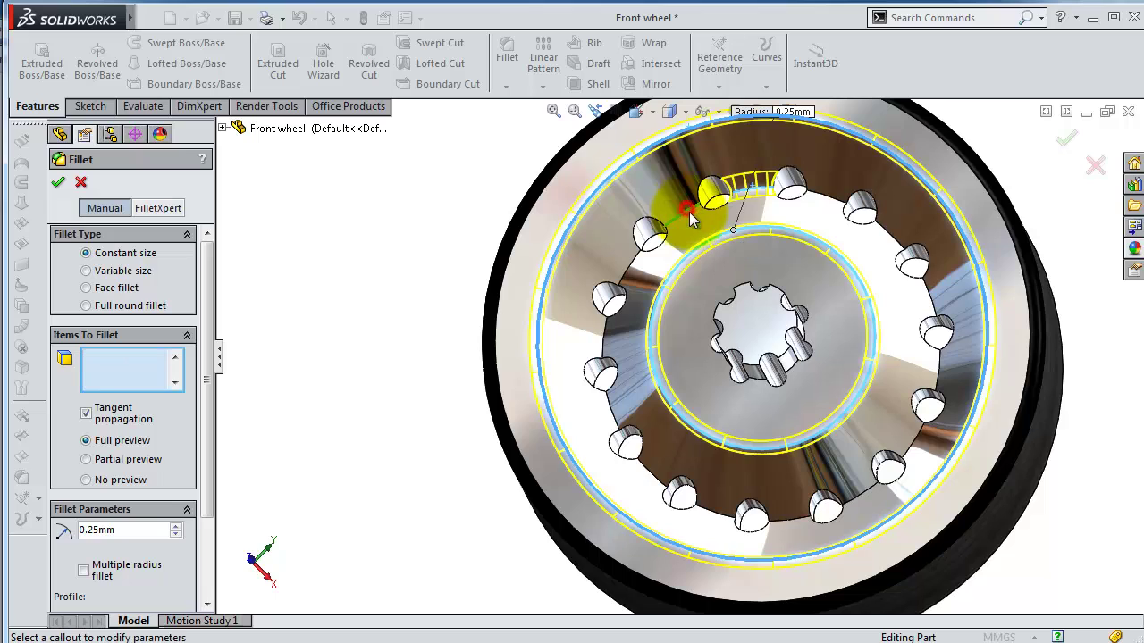
{"action": "left_click", "coordinate": [834, 205]}
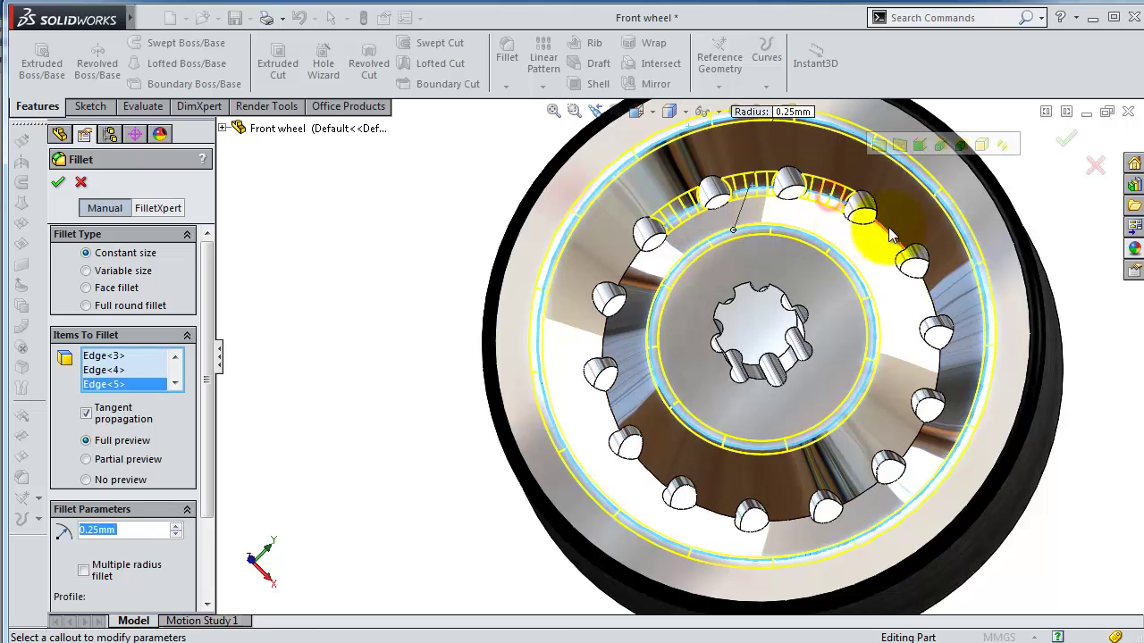
{"action": "left_click", "coordinate": [906, 253]}
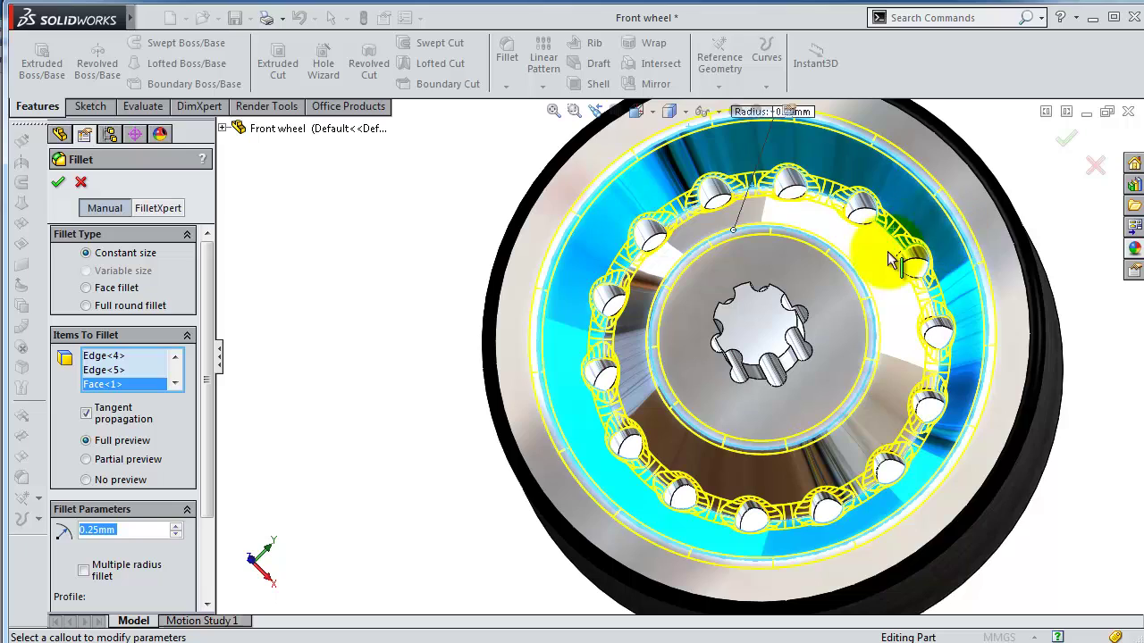
{"action": "left_click", "coordinate": [1066, 143]}
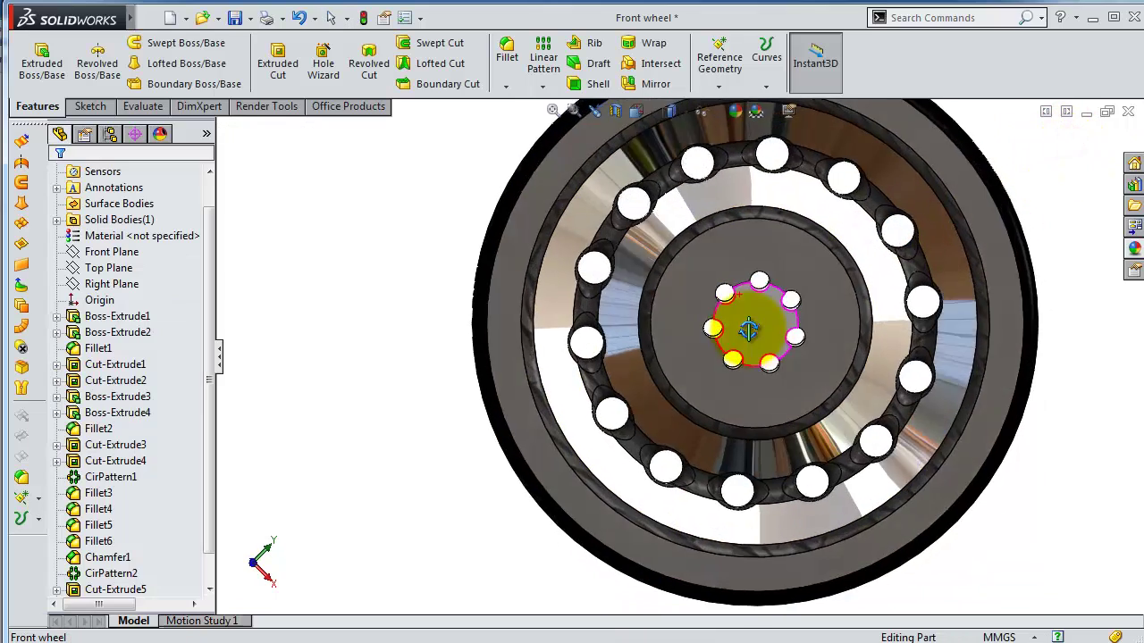
{"action": "middle_click_drag", "start_coordinate": [750, 308], "coordinate": [377, 561]}
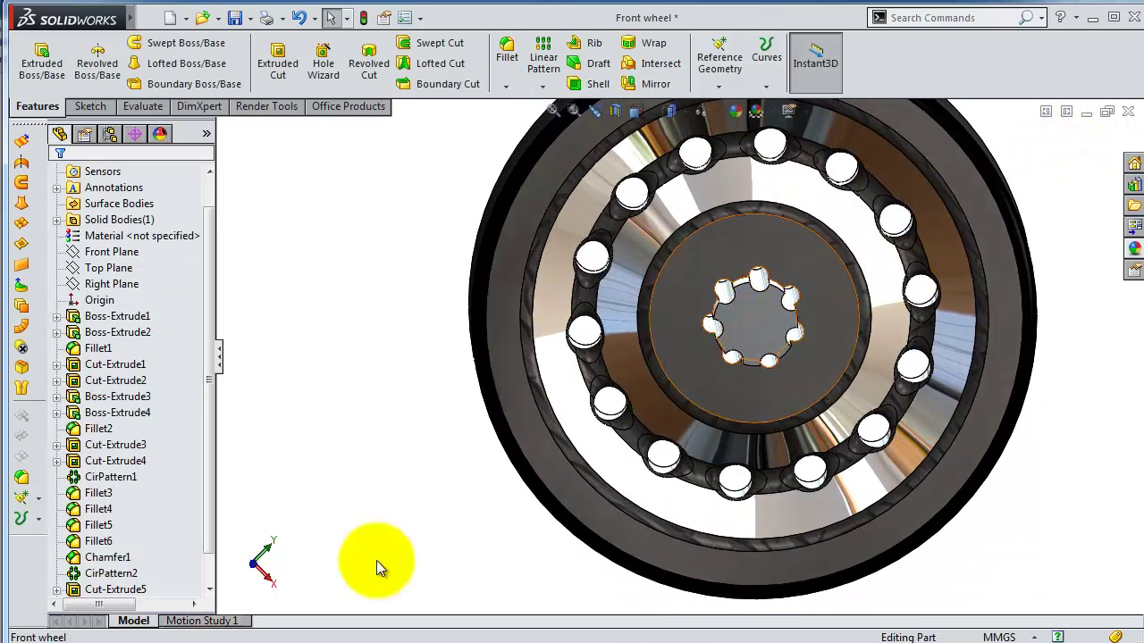
{"action": "left_click", "coordinate": [134, 591]}
Select Fillet7 and drag chromium plate onto the filleted ring, then inspect it.
{"action": "key", "text": "Down"}
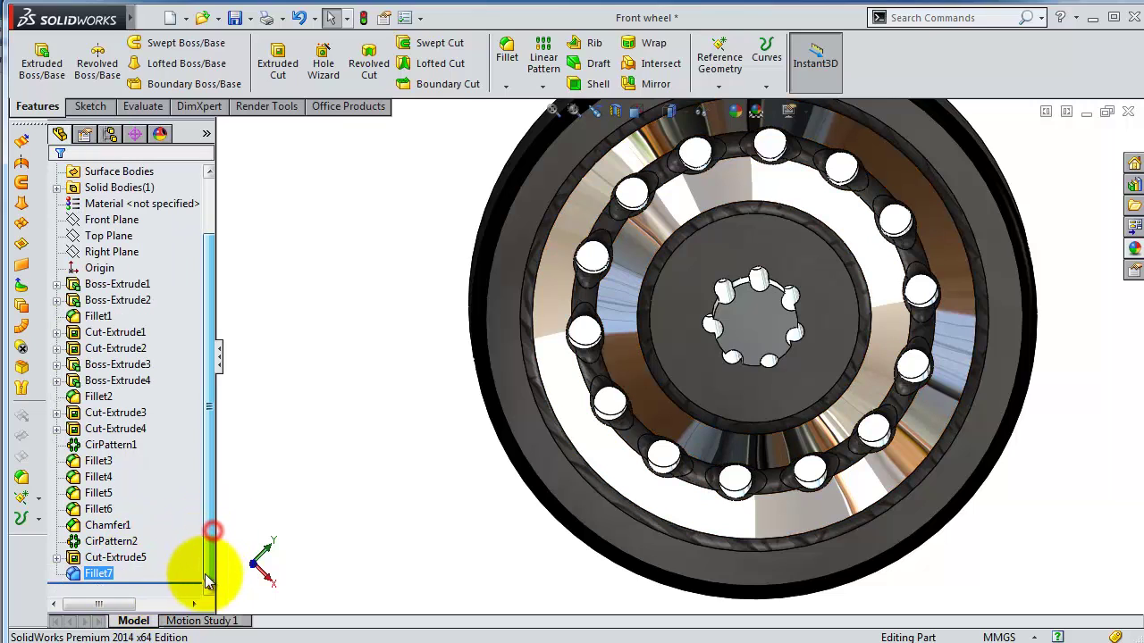
{"action": "left_click", "coordinate": [1132, 252]}
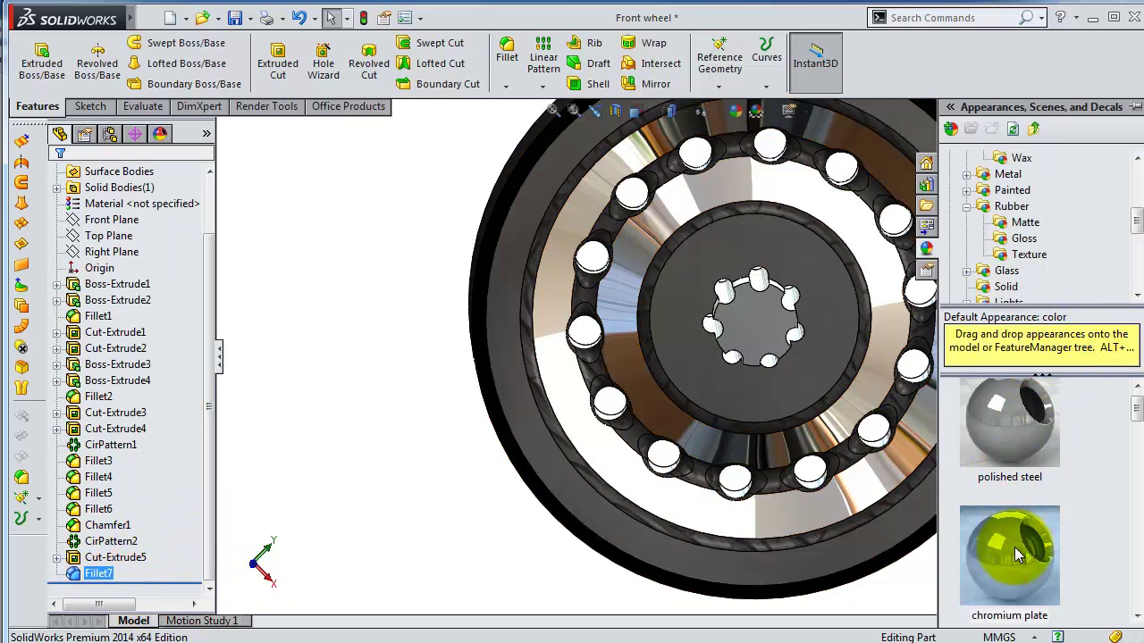
{"action": "left_click_drag", "start_coordinate": [1014, 550], "coordinate": [915, 541]}
{"action": "left_click_drag", "start_coordinate": [731, 407], "coordinate": [715, 345]}
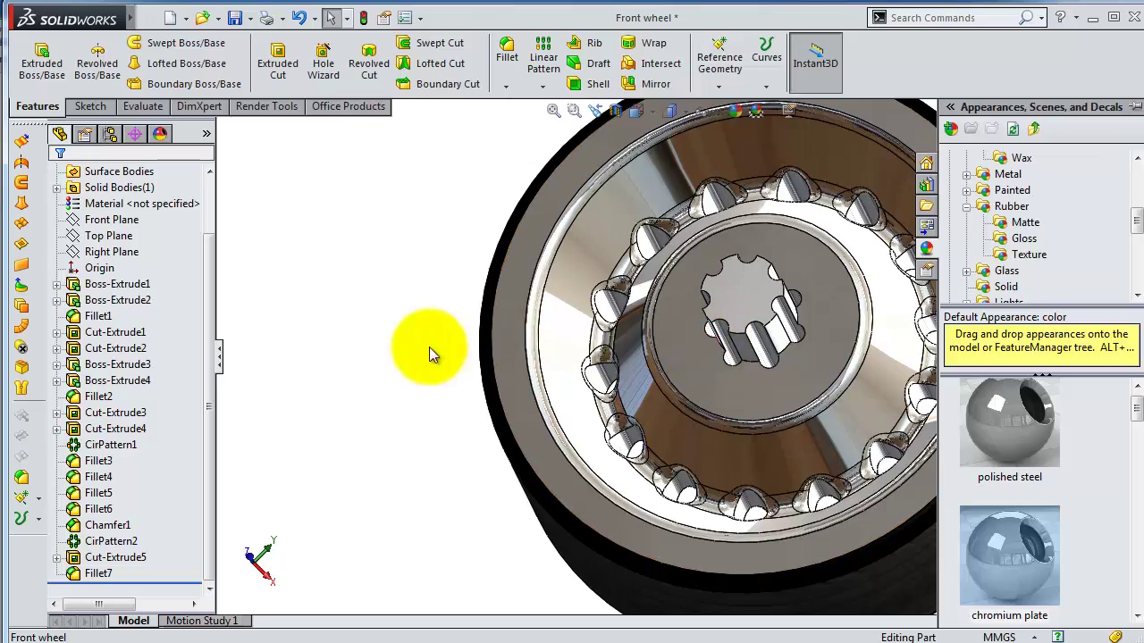
{"action": "mouse_move", "coordinate": [434, 349]}
{"action": "middle_mouse_down"}
{"action": "mouse_move", "coordinate": [715, 390]}
{"action": "mouse_move", "coordinate": [796, 327]}
{"action": "mouse_move", "coordinate": [727, 255]}
{"action": "mouse_move", "coordinate": [592, 319]}
{"action": "mouse_move", "coordinate": [623, 330]}
{"action": "mouse_move", "coordinate": [465, 316]}
{"action": "mouse_move", "coordinate": [546, 339]}
{"action": "mouse_move", "coordinate": [795, 301]}
{"action": "middle_mouse_up"}
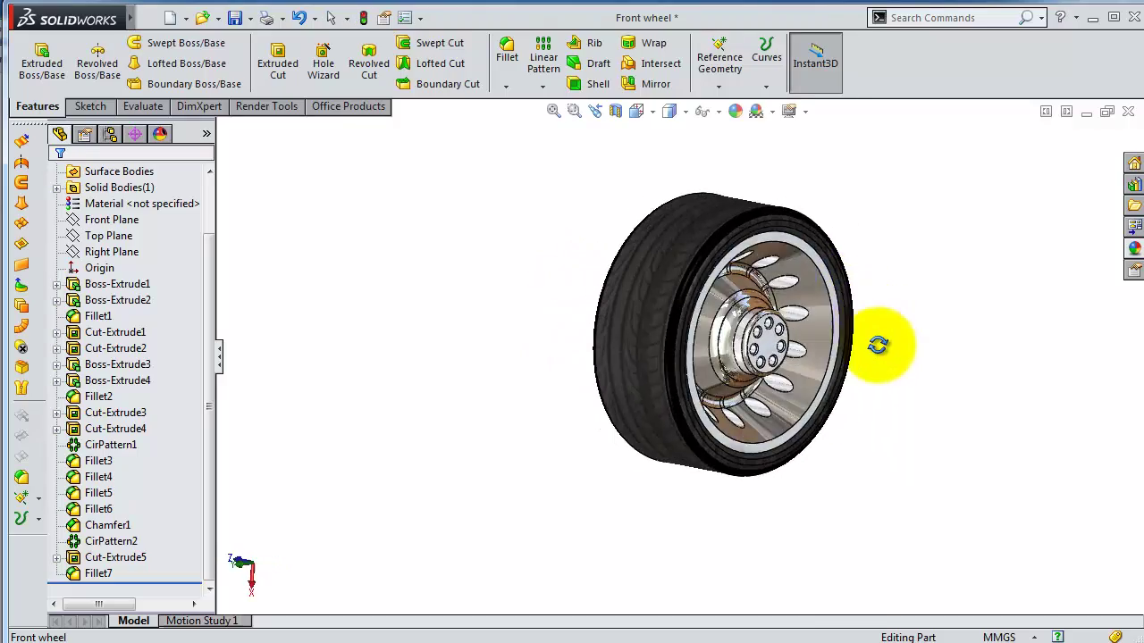
{"action": "middle_click_drag", "start_coordinate": [878, 345], "coordinate": [898, 430]}
{"action": "mouse_move", "coordinate": [915, 482]}
{"action": "middle_mouse_down"}
{"action": "mouse_move", "coordinate": [983, 542]}
{"action": "mouse_move", "coordinate": [1073, 545]}
{"action": "middle_mouse_up"}
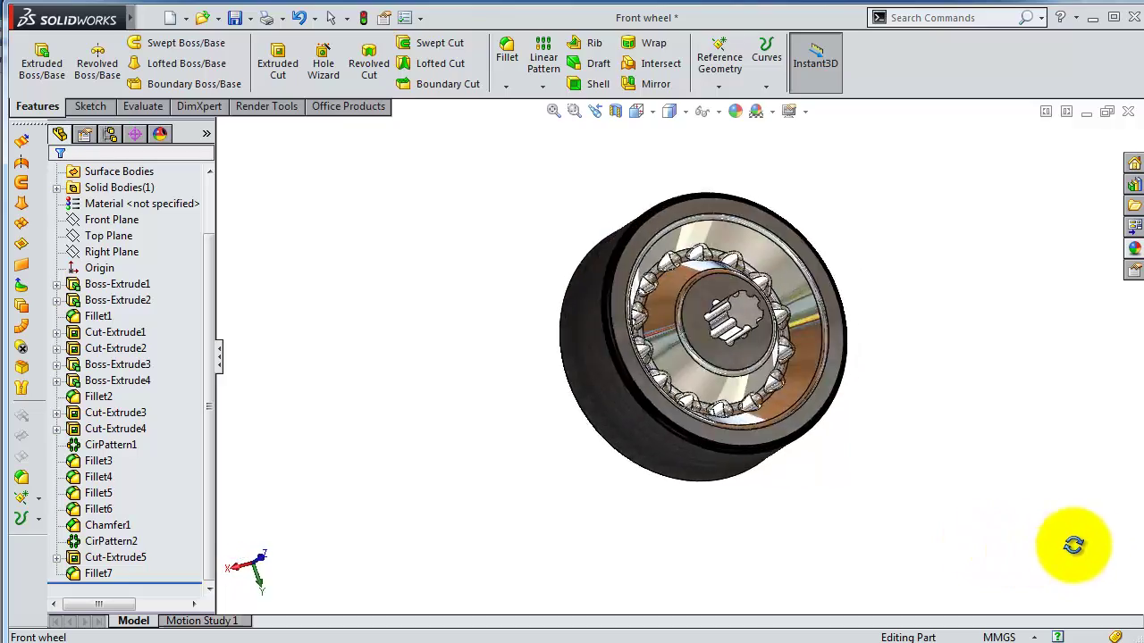
{"action": "mouse_move", "coordinate": [1135, 337]}
{"action": "middle_mouse_down"}
{"action": "mouse_move", "coordinate": [1029, 325]}
{"action": "mouse_move", "coordinate": [795, 332]}
{"action": "middle_mouse_up"}
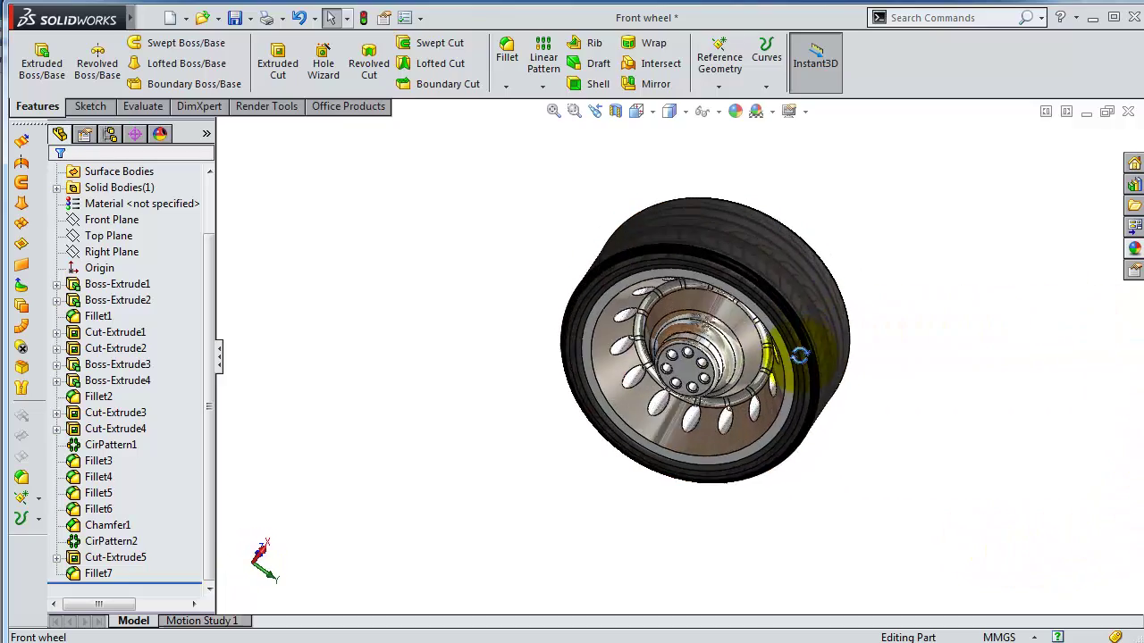
{"action": "middle_click_drag", "start_coordinate": [791, 315], "coordinate": [741, 332]}
{"action": "scroll", "coordinate": [740, 331], "scroll_direction": "down", "scroll_amount": 2}
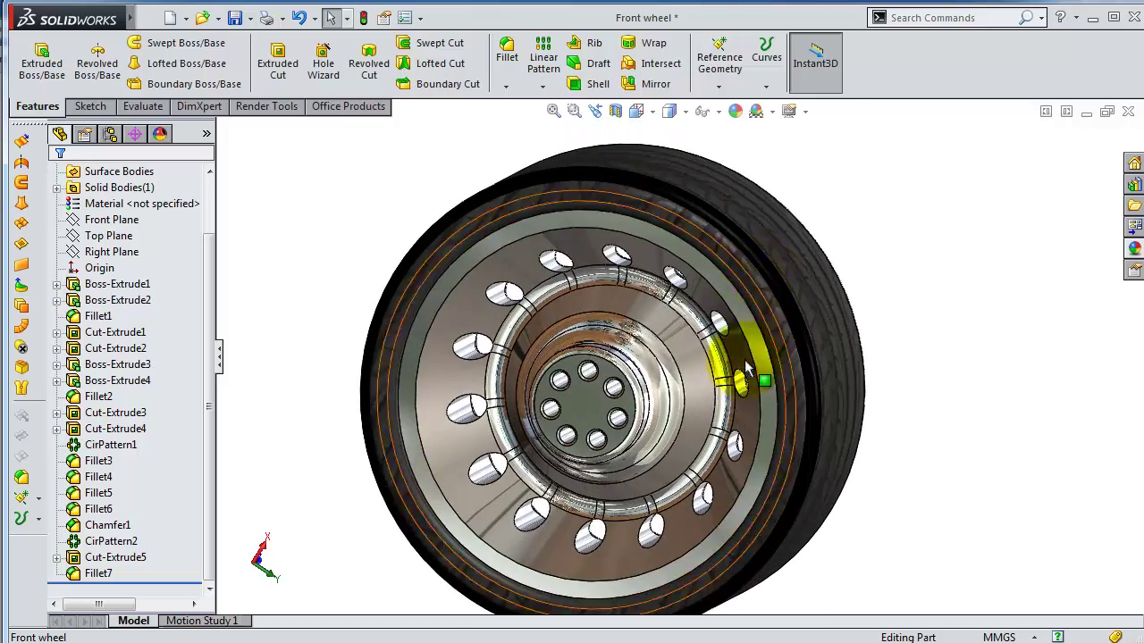